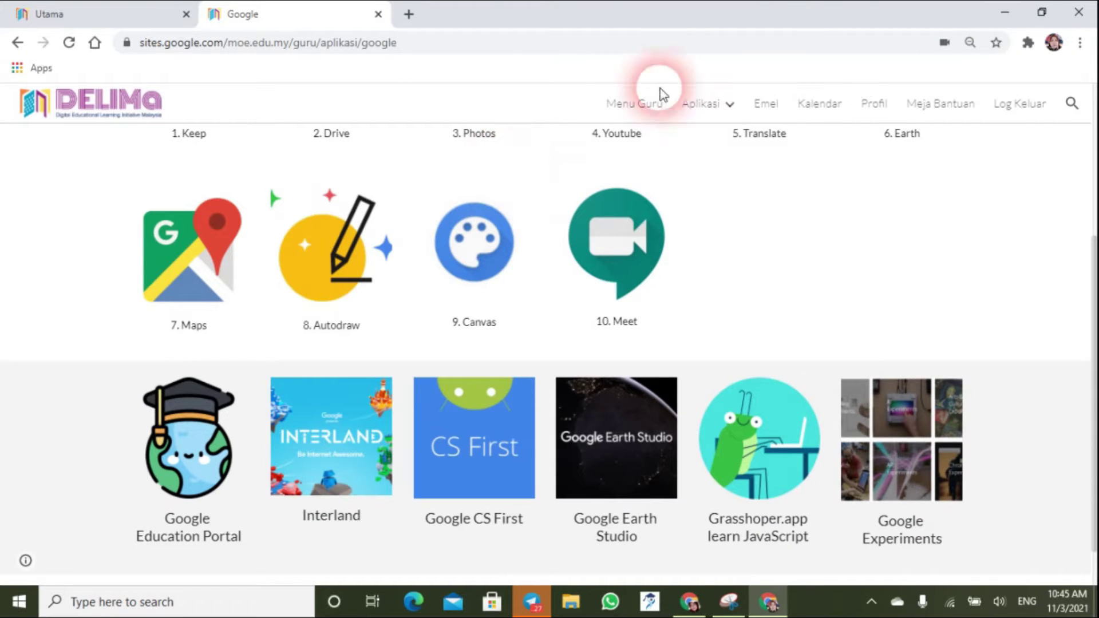
- Search the web for nearpod in a new browser tab and open the Teachers login result
{"action": "left_click", "coordinate": [409, 15]}
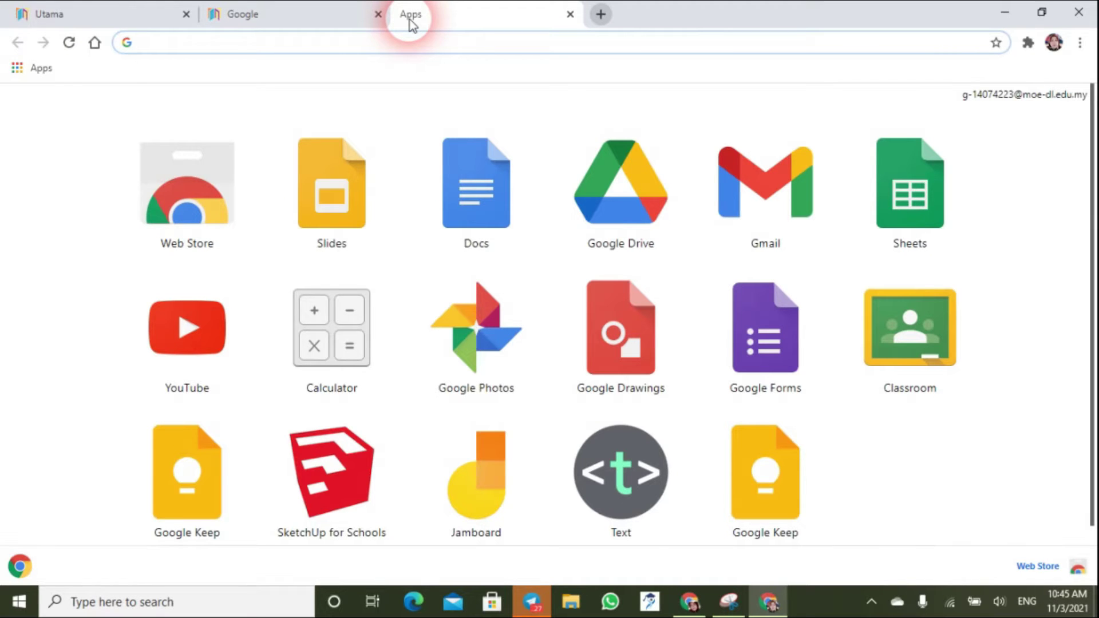
{"action": "type", "text": "nea"}
{"action": "key", "text": "Return"}
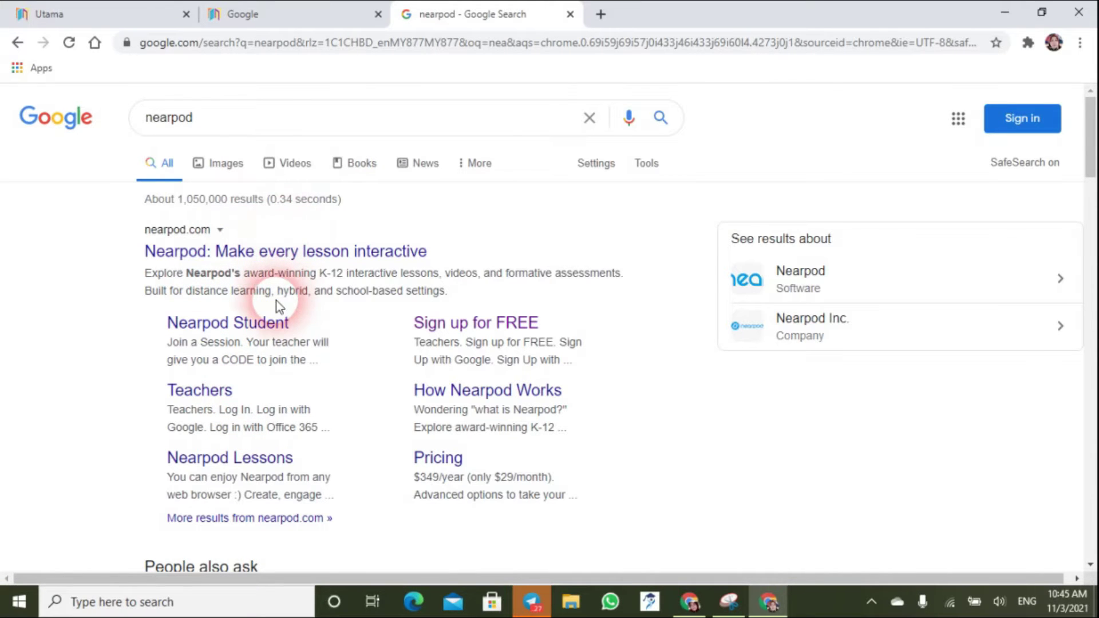
{"action": "left_click", "coordinate": [212, 393]}
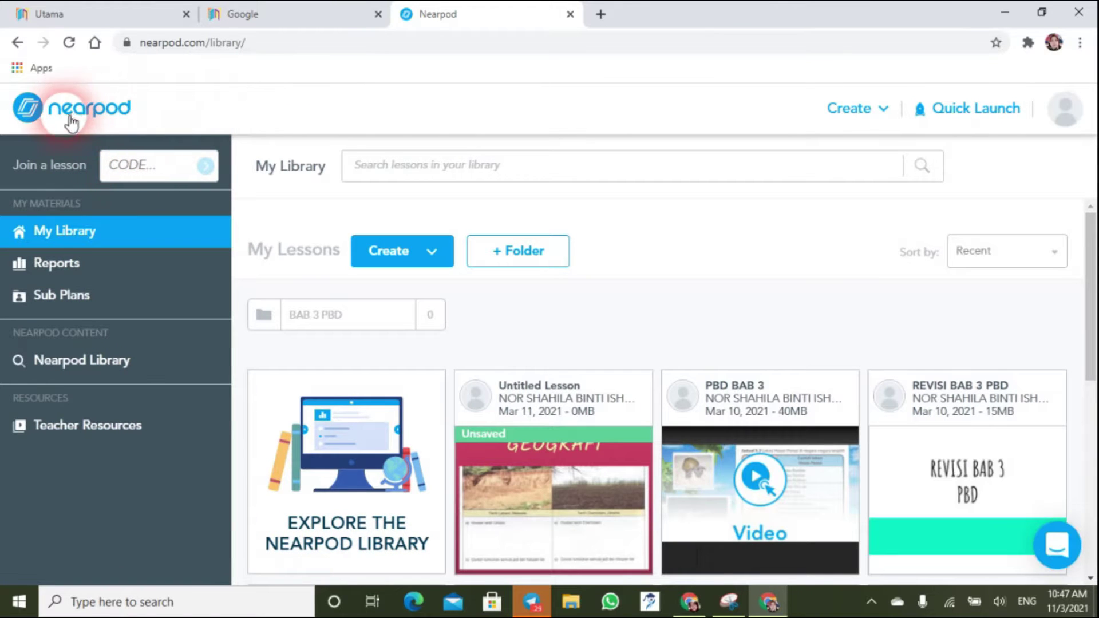
- View the Nearpod account's profile page and return to My Library
{"action": "left_click", "coordinate": [1058, 123]}
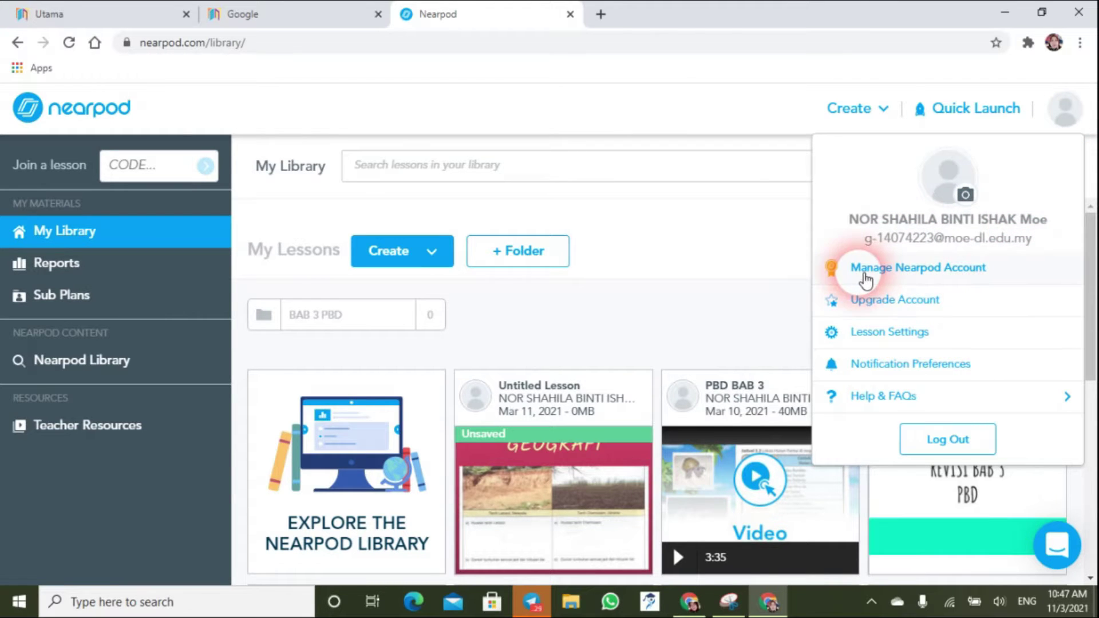
{"action": "left_click", "coordinate": [944, 274]}
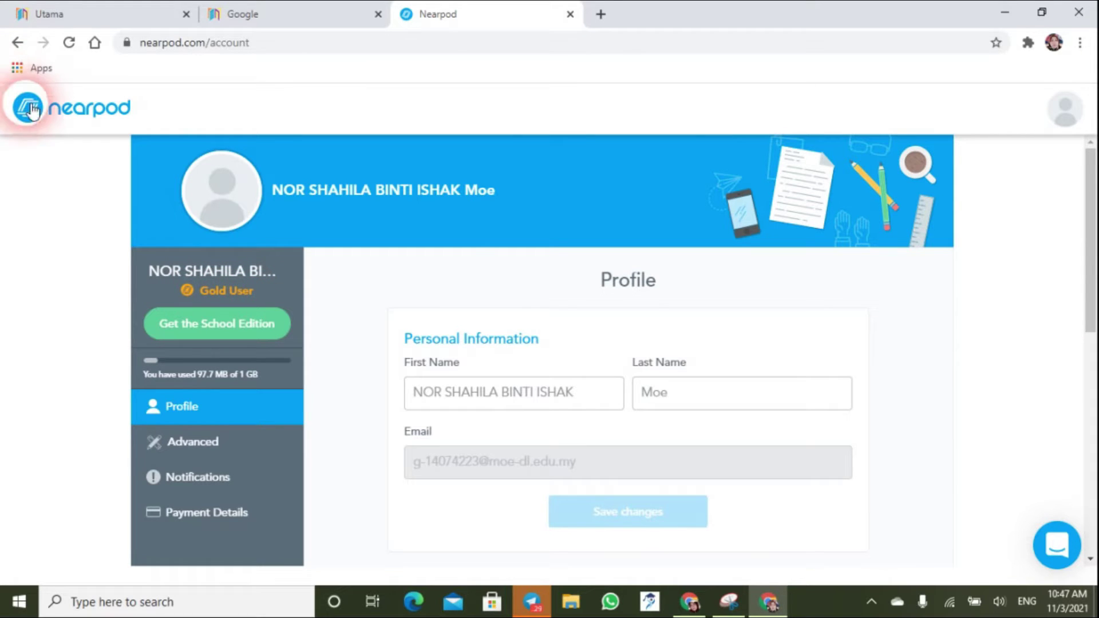
{"action": "left_click", "coordinate": [95, 111]}
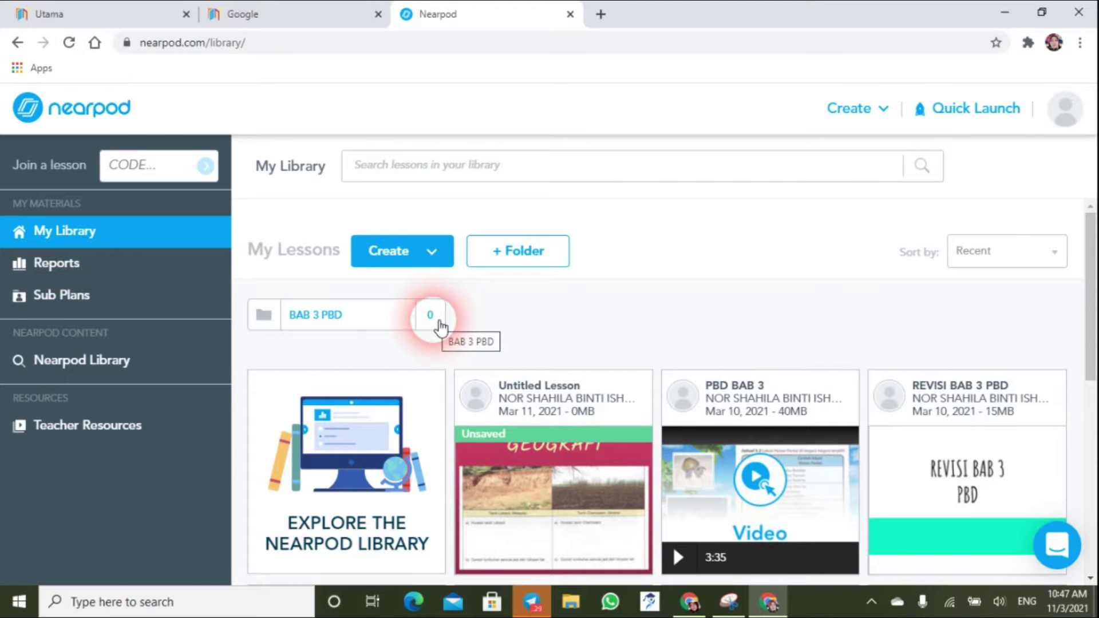
- Look through the saved lessons in My Library and the creation options for lessons, videos and Google Slides
{"action": "scroll", "coordinate": [509, 324], "scroll_direction": "down", "scroll_amount": 5}
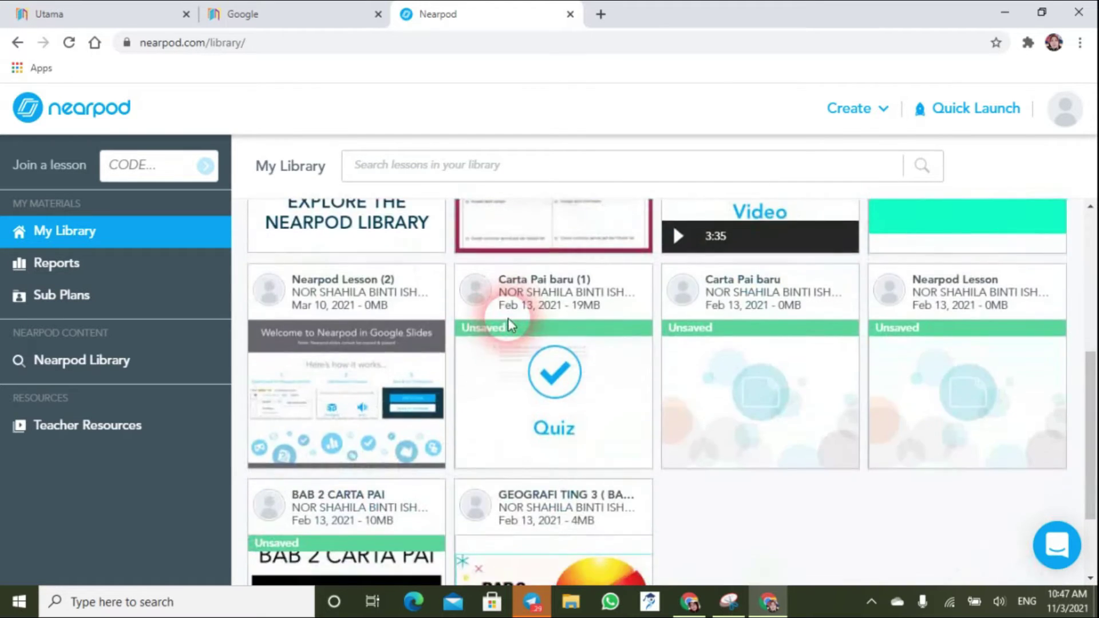
{"action": "scroll", "coordinate": [511, 325], "scroll_direction": "up", "scroll_amount": 5}
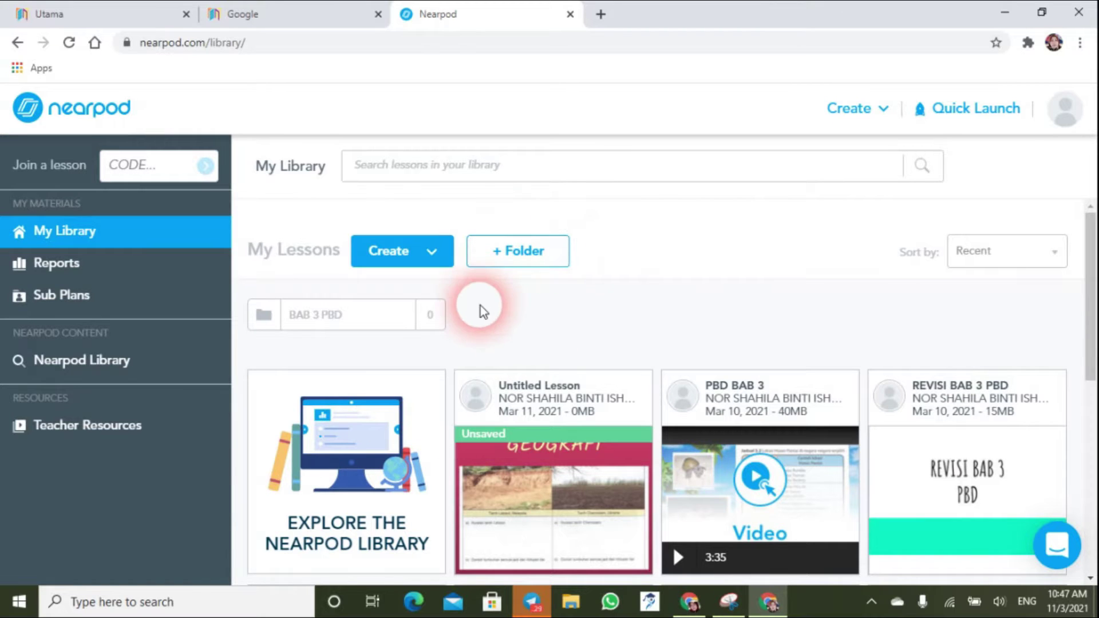
{"action": "left_click", "coordinate": [443, 259]}
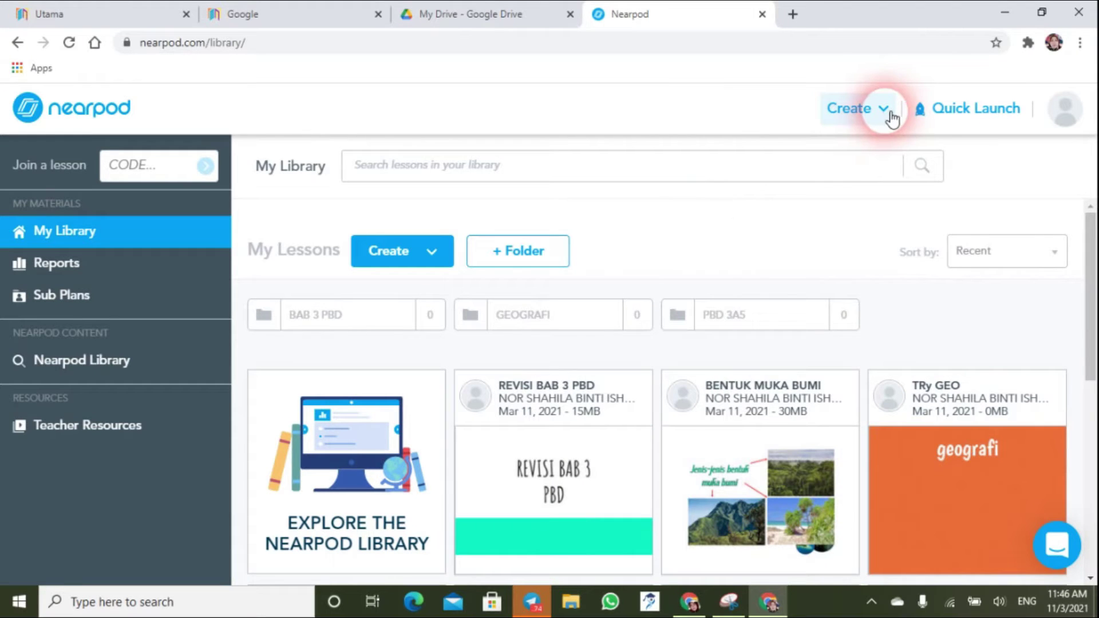
{"action": "left_click", "coordinate": [886, 111]}
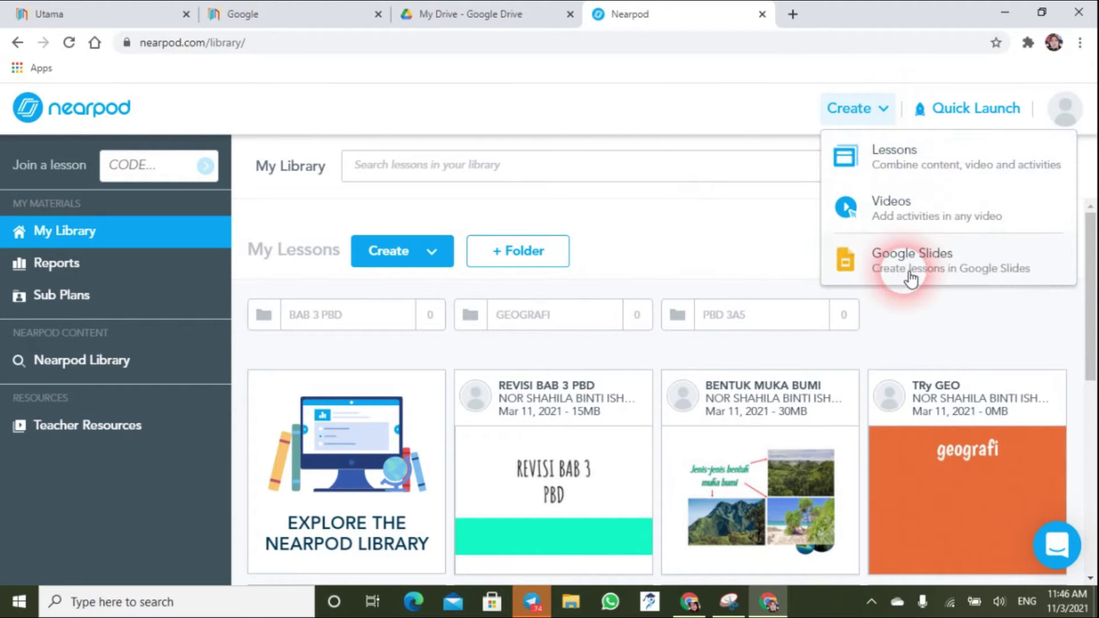
{"action": "left_click", "coordinate": [771, 246]}
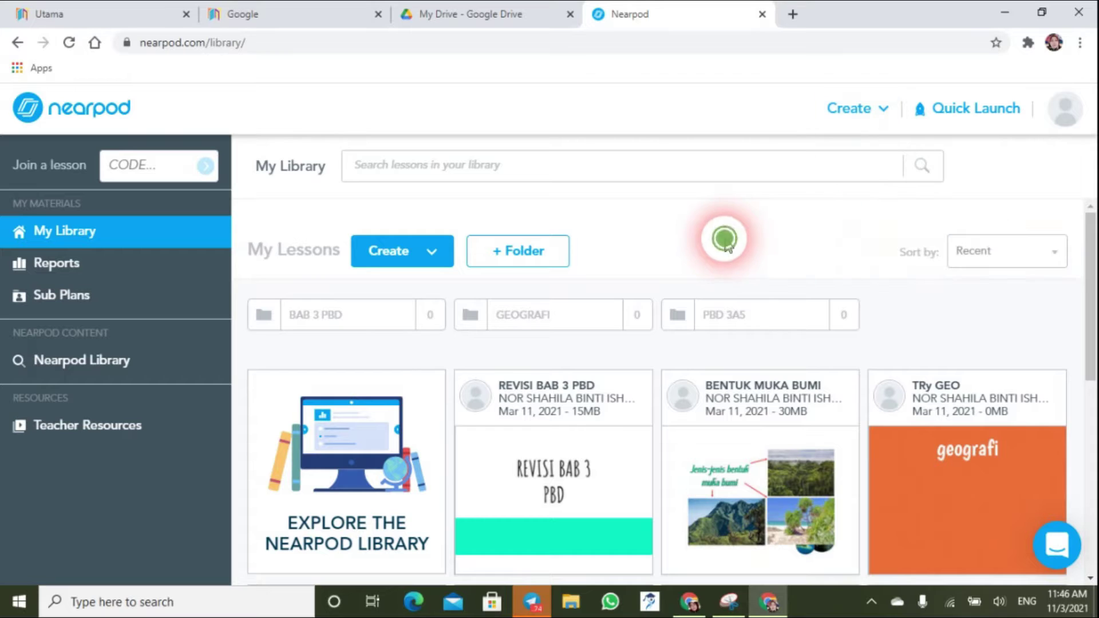
- Create a new folder named PBD 3A1 and return to My Library
{"action": "left_click", "coordinate": [518, 254]}
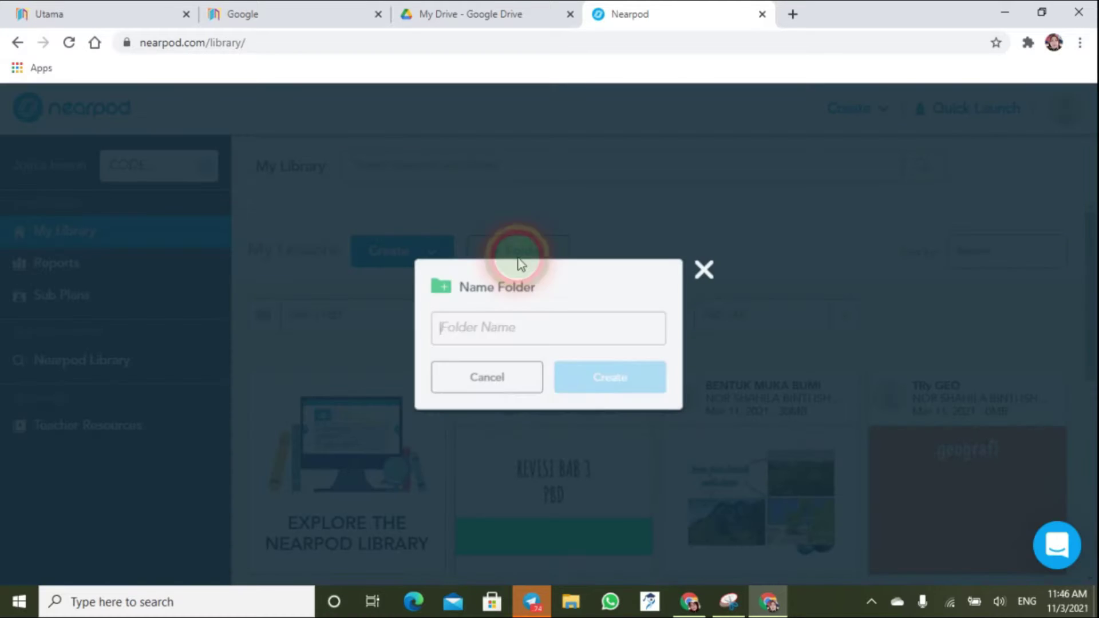
{"action": "left_click", "coordinate": [526, 339]}
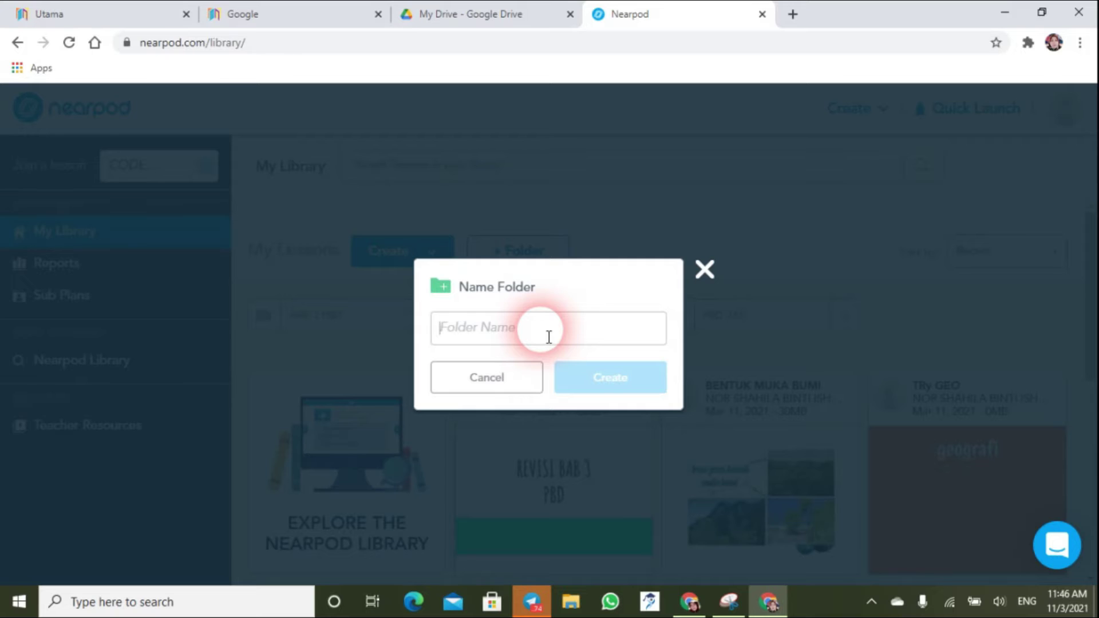
{"action": "type", "text": "PBD 3A1"}
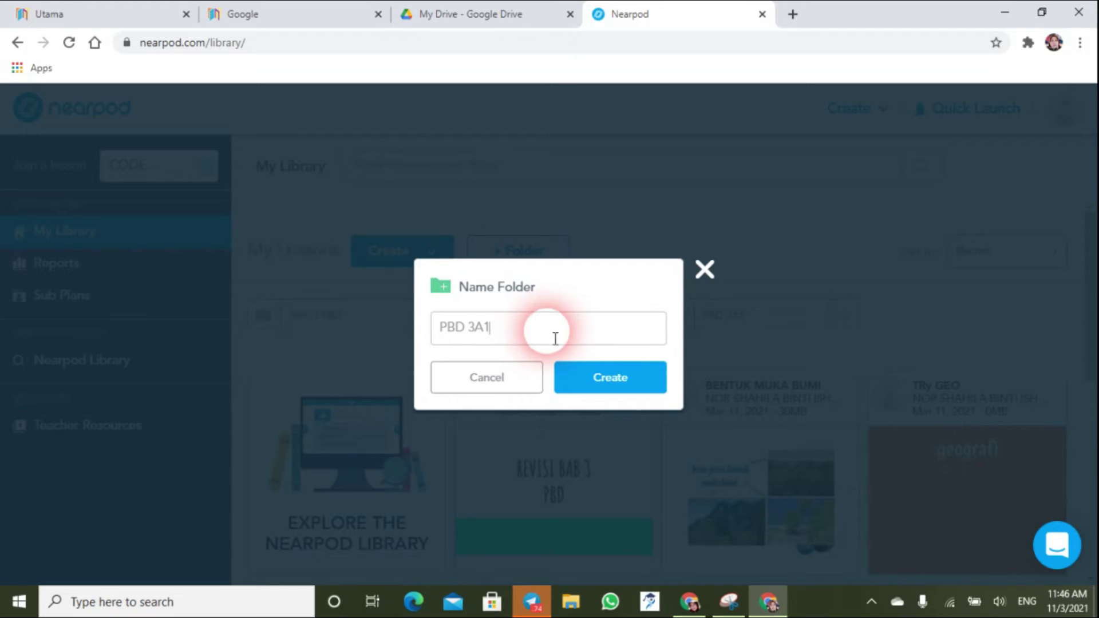
{"action": "left_click", "coordinate": [658, 395]}
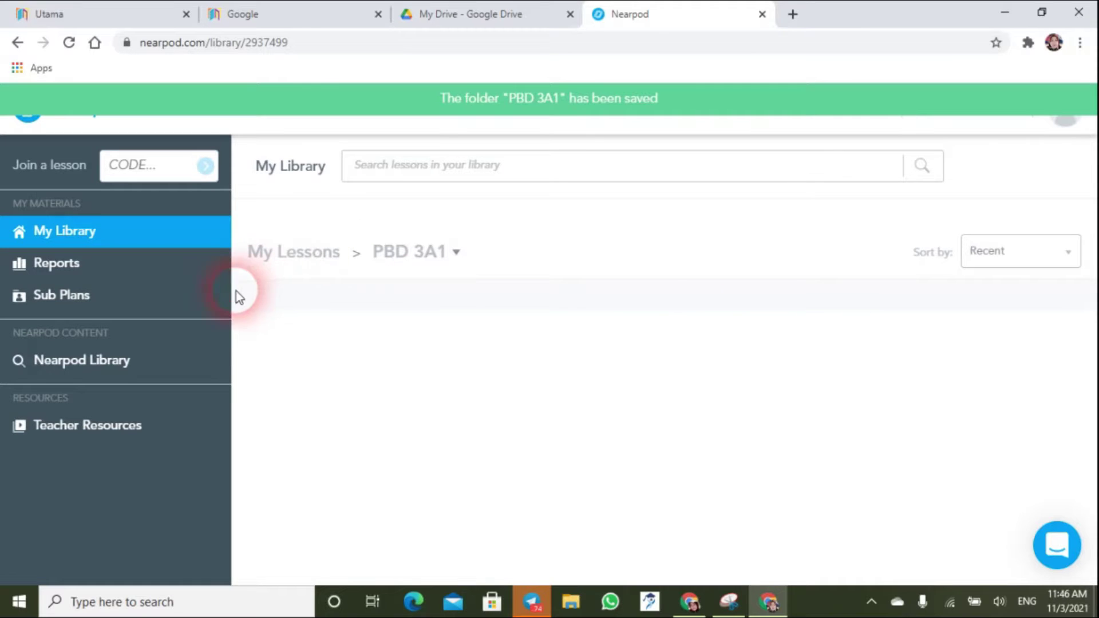
{"action": "left_click", "coordinate": [90, 235]}
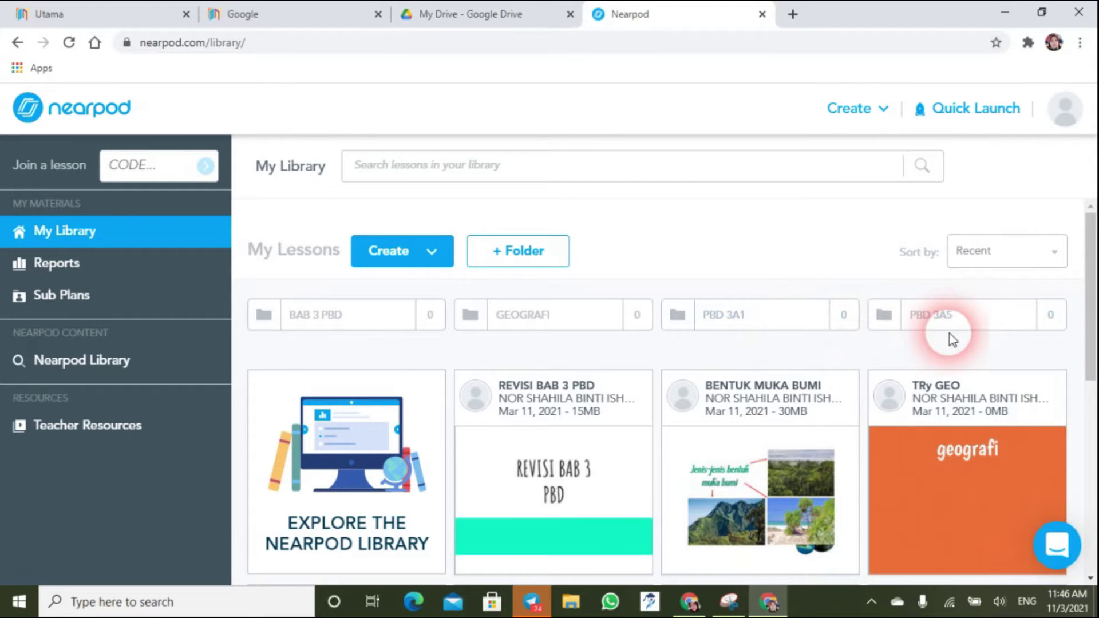
- Move the TRy GEO lesson into the PBD 3A5 folder, check the folder's contents and return to My Library
{"action": "mouse_move", "coordinate": [974, 511]}
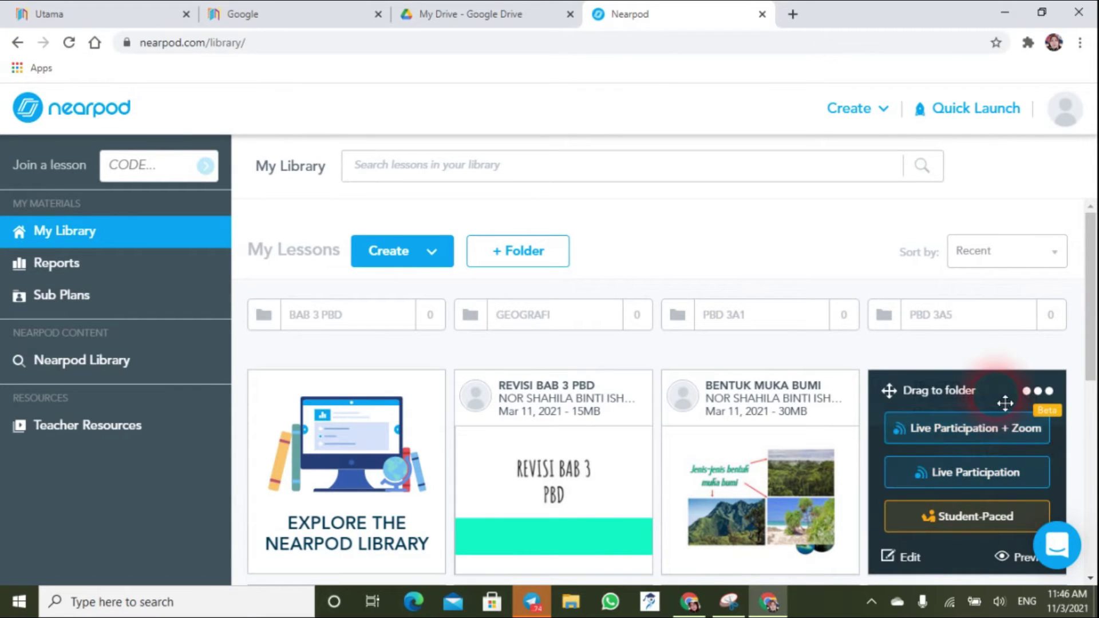
{"action": "left_click_drag", "start_coordinate": [1005, 404], "coordinate": [922, 315]}
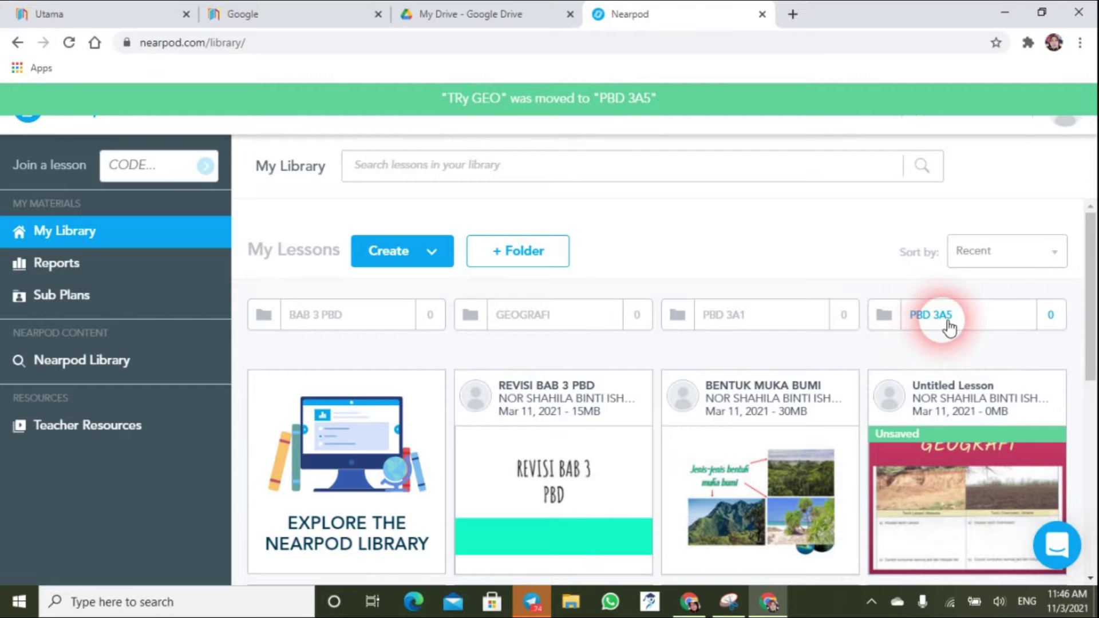
{"action": "left_click", "coordinate": [935, 318]}
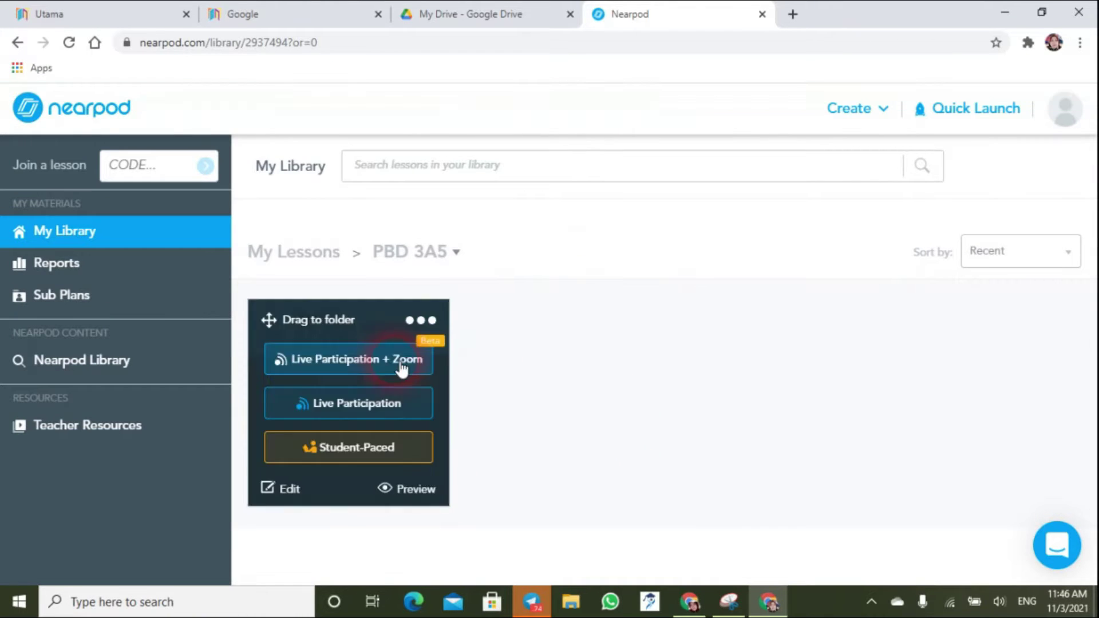
{"action": "left_click", "coordinate": [195, 244]}
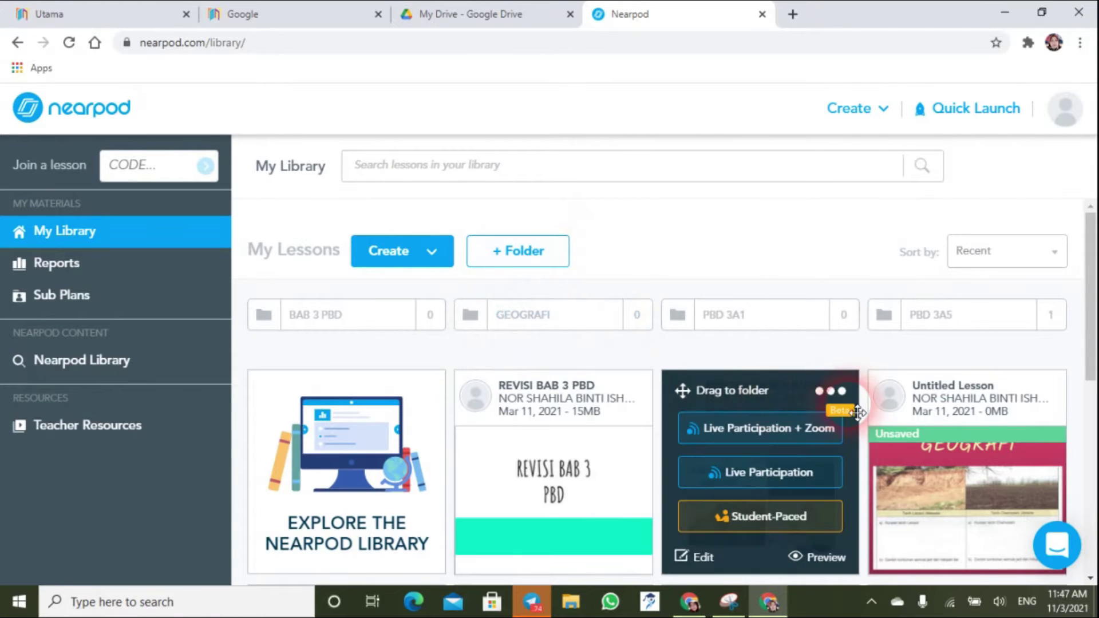
- Start a new lesson from My Library that combines content, video and activities
{"action": "scroll", "coordinate": [862, 423], "scroll_direction": "down", "scroll_amount": 1}
{"action": "scroll", "coordinate": [863, 424], "scroll_direction": "down", "scroll_amount": 3}
{"action": "scroll", "coordinate": [862, 424], "scroll_direction": "up", "scroll_amount": 5}
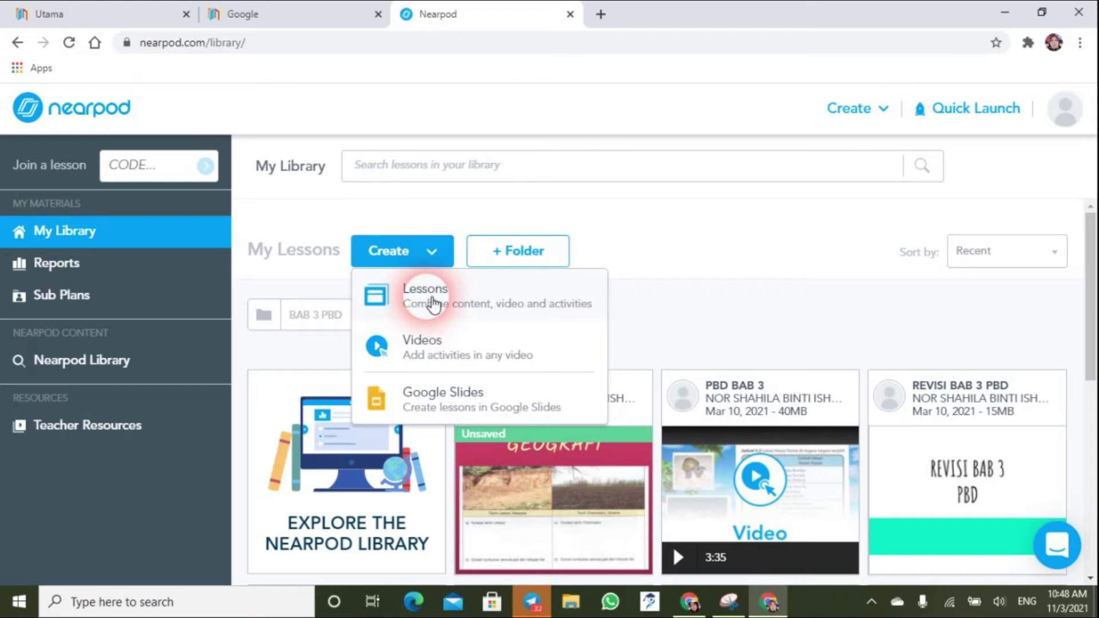
{"action": "left_click", "coordinate": [429, 303]}
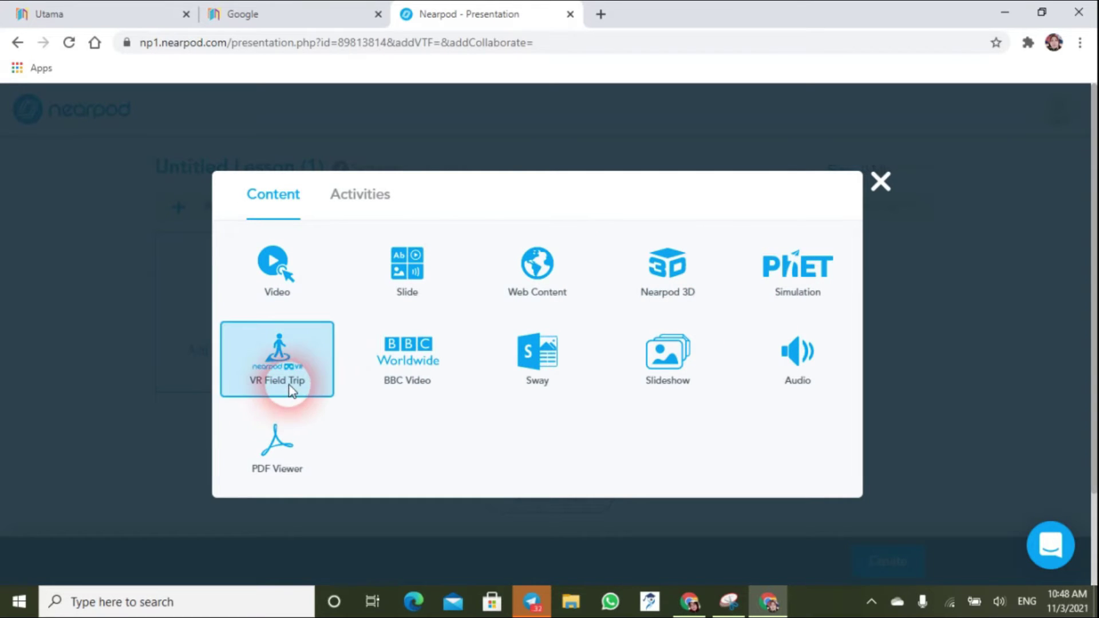
- Review the activity types and the content types that can be added to the new lesson
{"action": "left_click", "coordinate": [368, 205]}
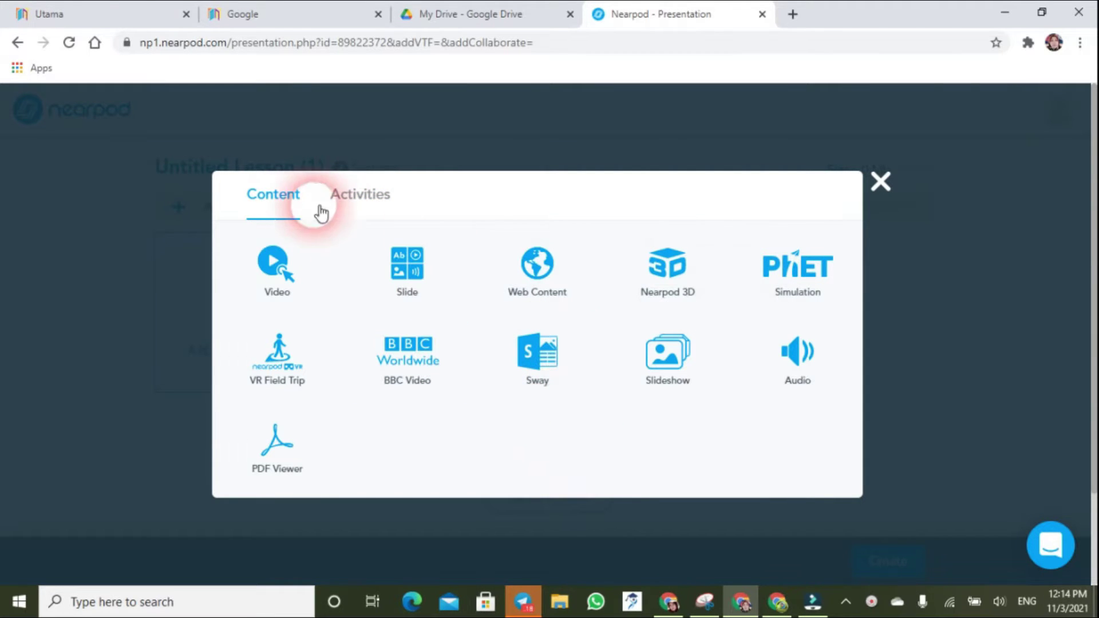
{"action": "left_click", "coordinate": [361, 209]}
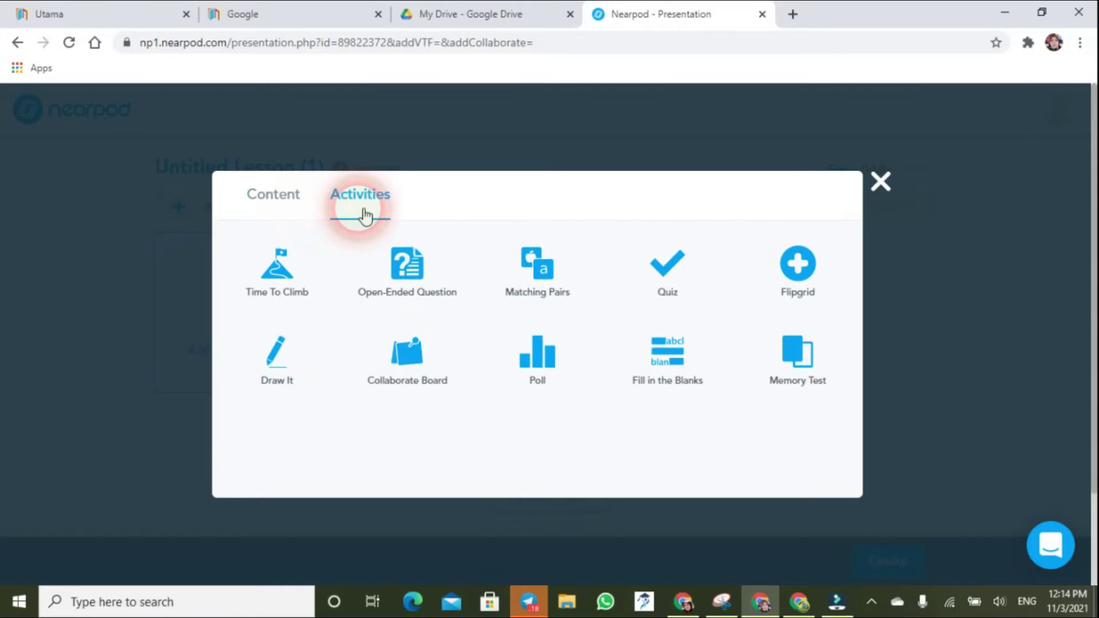
{"action": "left_click", "coordinate": [284, 201]}
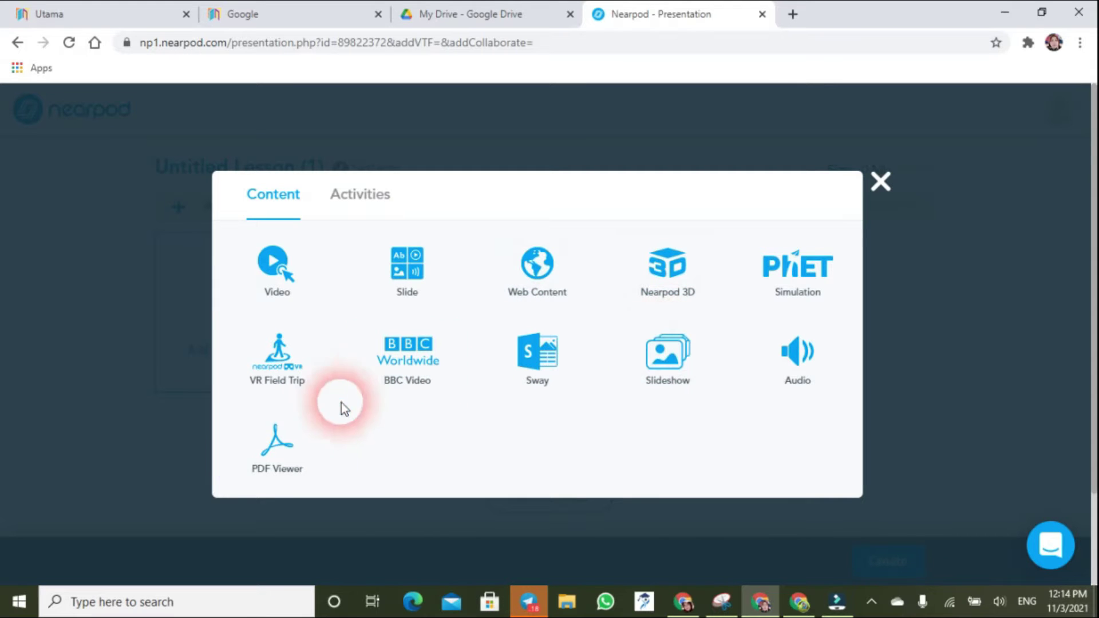
- Examine the video sources for the lesson: Video Library, YouTube, My Videos and Upload a Video
{"action": "left_click", "coordinate": [289, 280]}
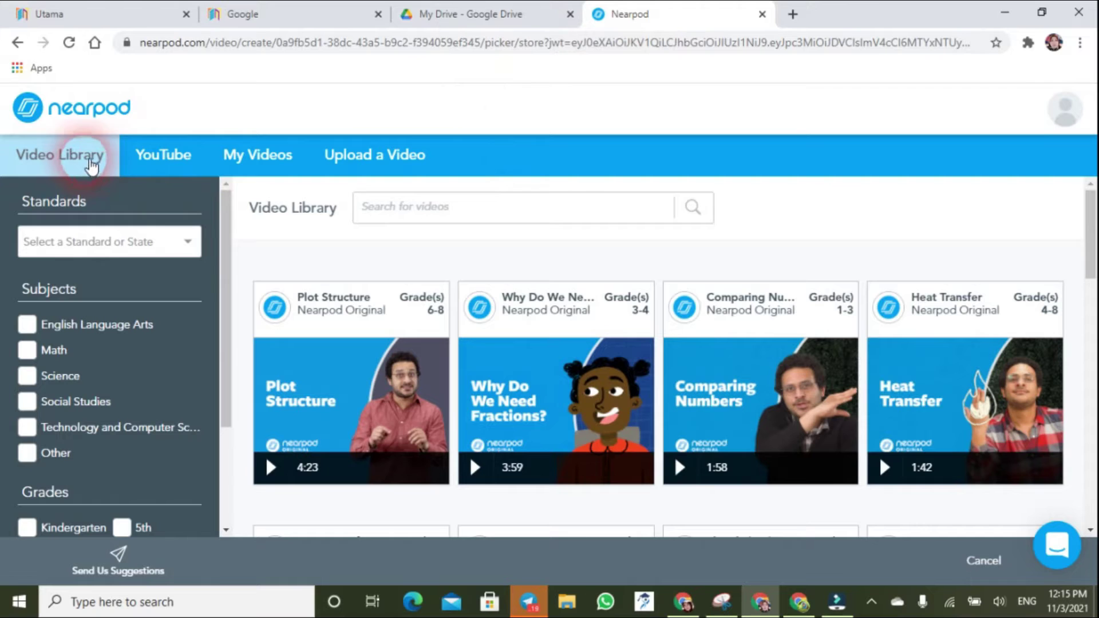
{"action": "left_click", "coordinate": [172, 166]}
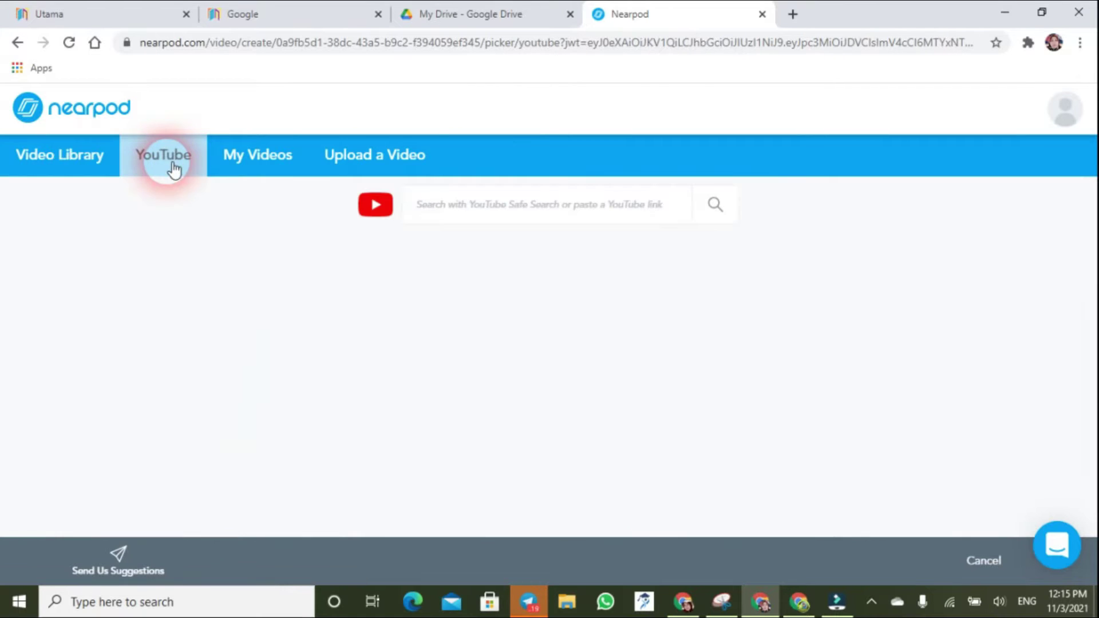
{"action": "left_click", "coordinate": [253, 162]}
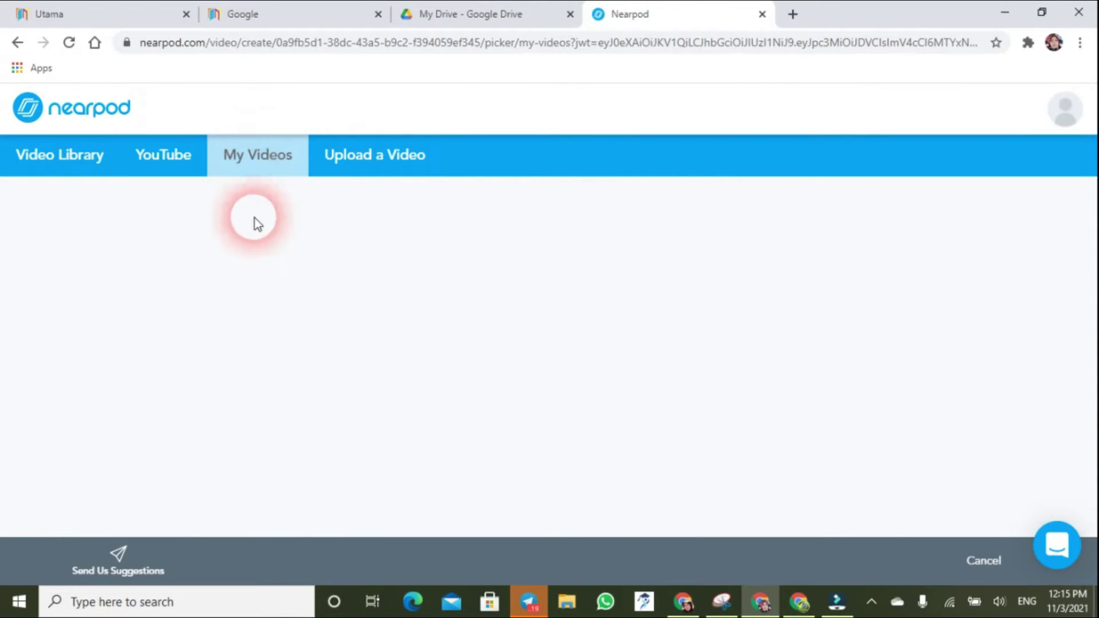
{"action": "left_click", "coordinate": [388, 165]}
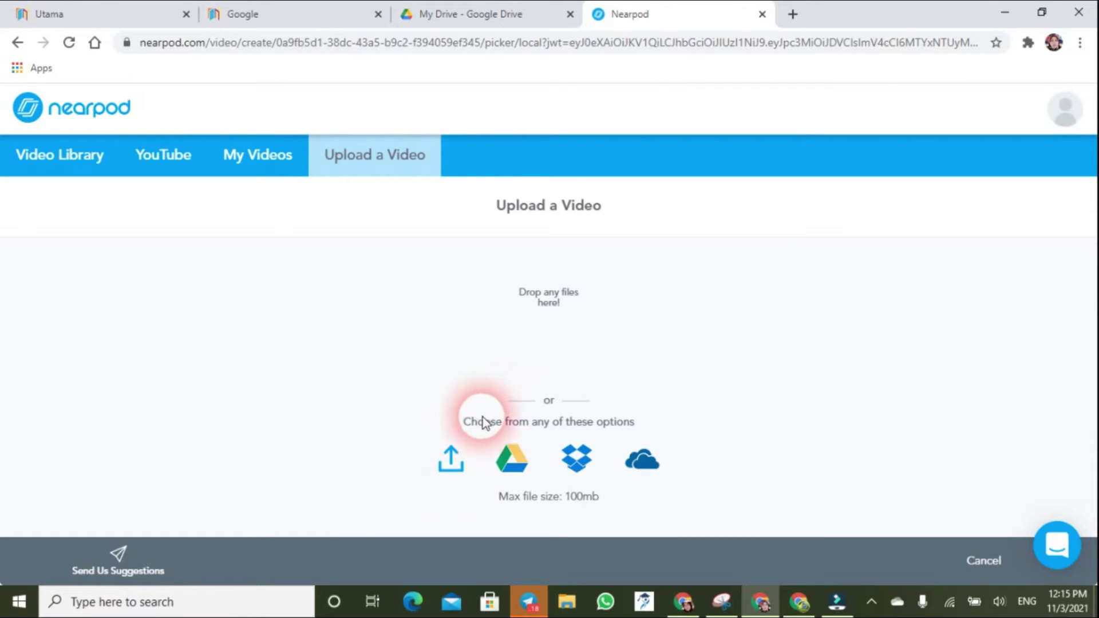
- Add a slide to the lesson and apply the orange theme to it
{"action": "left_click", "coordinate": [383, 246]}
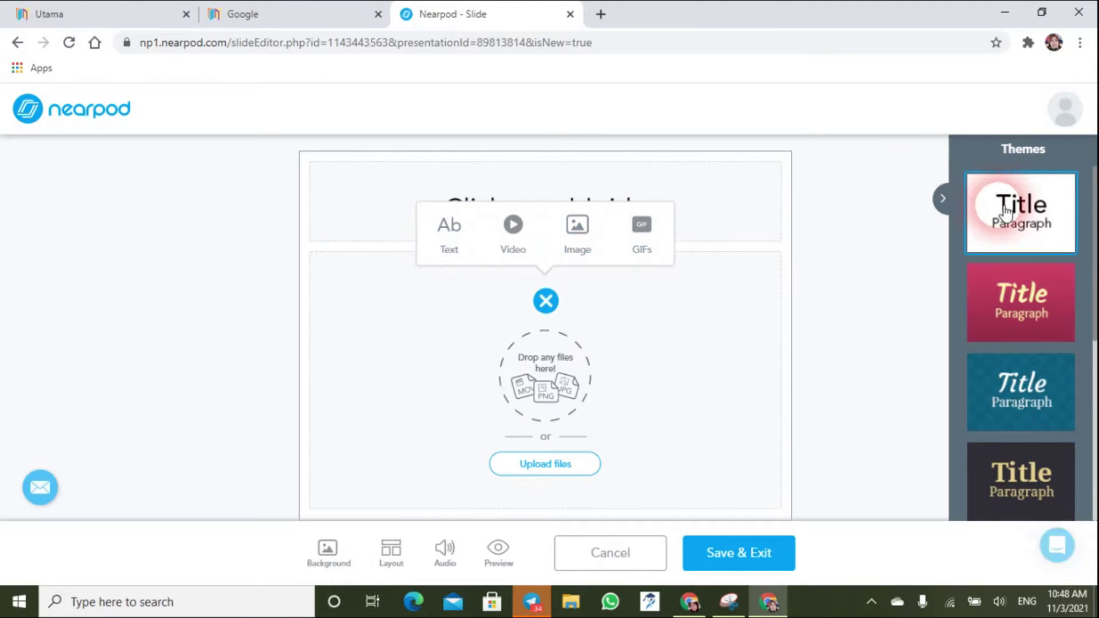
{"action": "scroll", "coordinate": [1021, 243], "scroll_direction": "down", "scroll_amount": 4}
{"action": "scroll", "coordinate": [1021, 244], "scroll_direction": "down", "scroll_amount": 2}
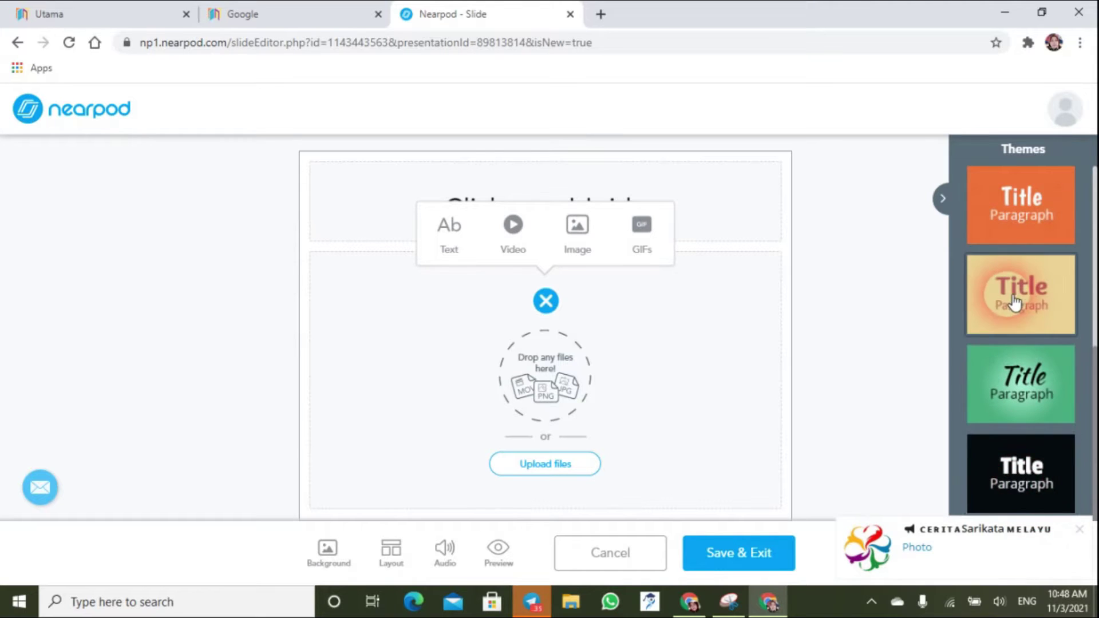
{"action": "scroll", "coordinate": [1013, 298], "scroll_direction": "up", "scroll_amount": 4}
{"action": "scroll", "coordinate": [1014, 367], "scroll_direction": "down", "scroll_amount": 3}
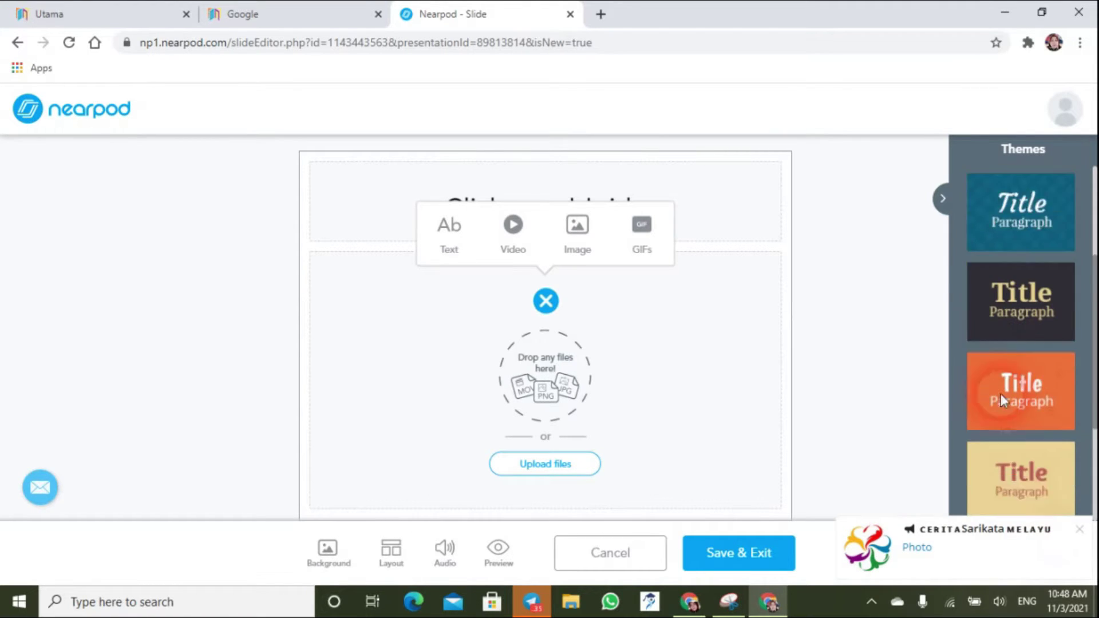
{"action": "left_click", "coordinate": [1031, 305]}
- Enter "geografi" as the slide's title
{"action": "left_click", "coordinate": [577, 213]}
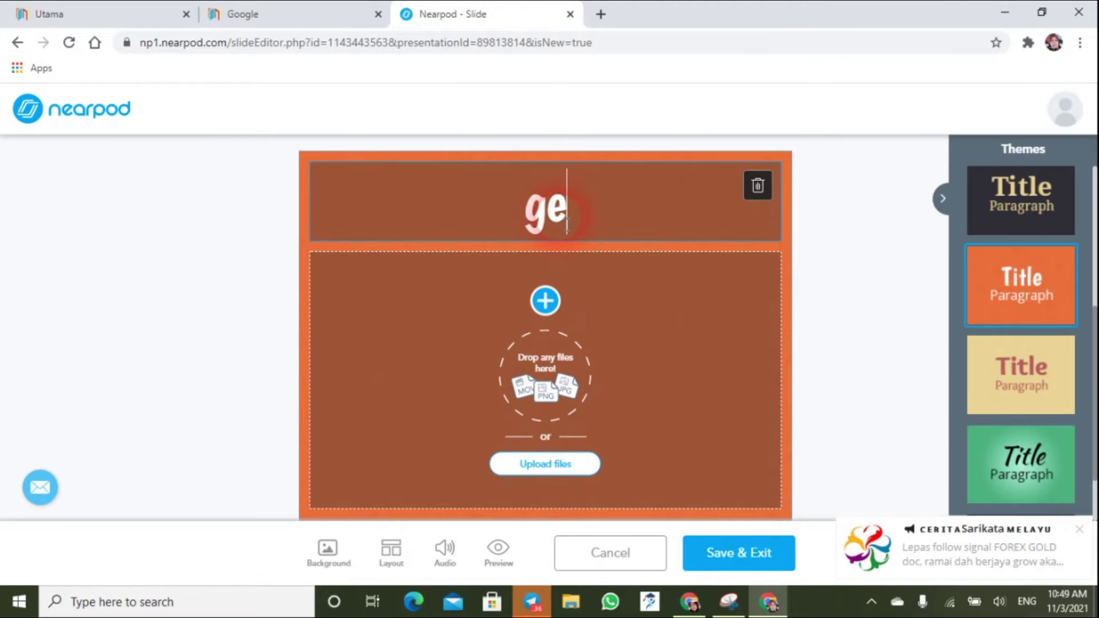
{"action": "type", "text": "geograf"}
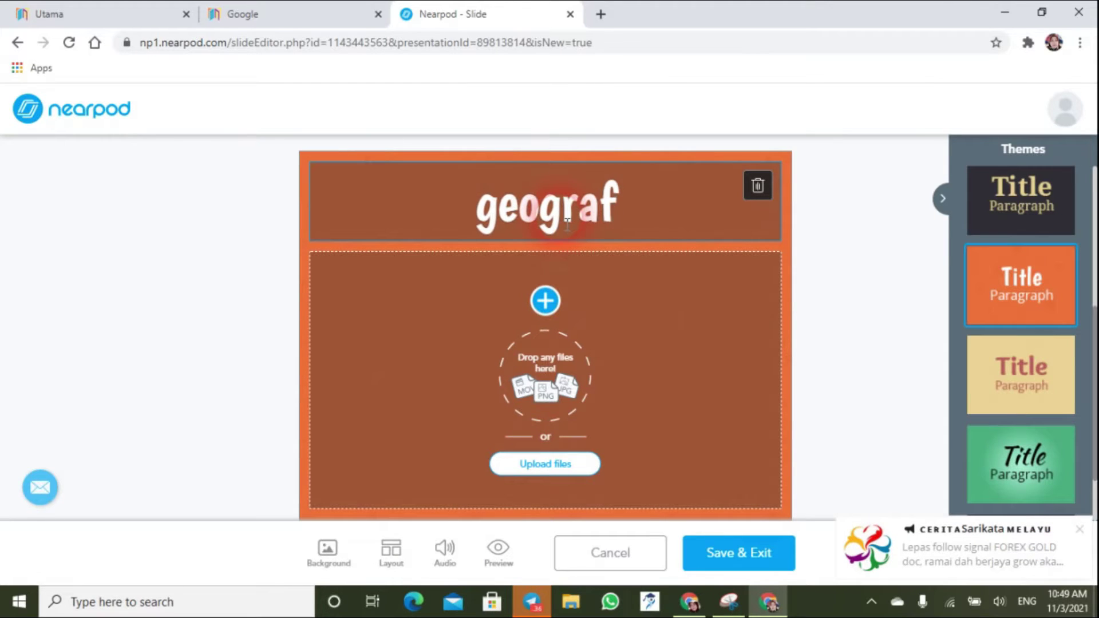
{"action": "type", "text": "i"}
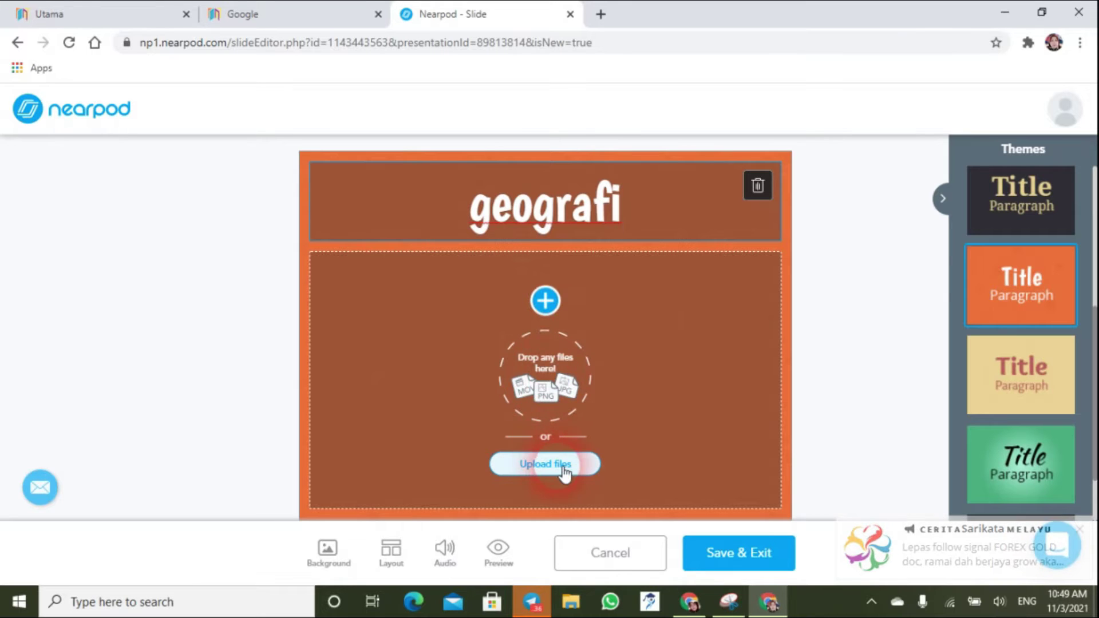
- Check the background image sources and set the slide's layout to Title + two elements
{"action": "left_click", "coordinate": [328, 551]}
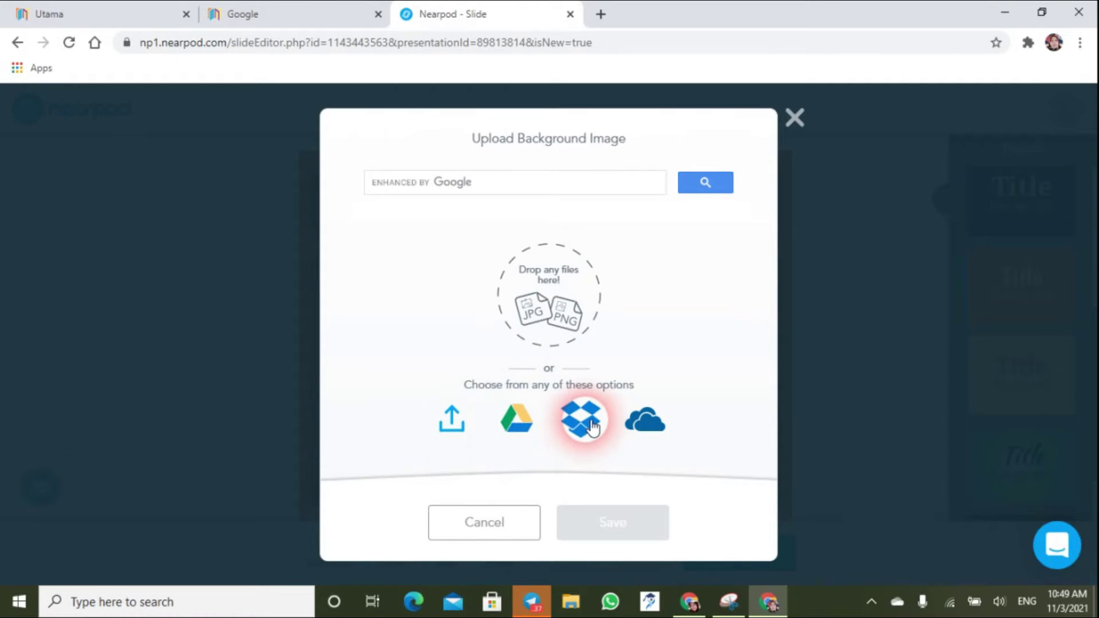
{"action": "left_click", "coordinate": [795, 117]}
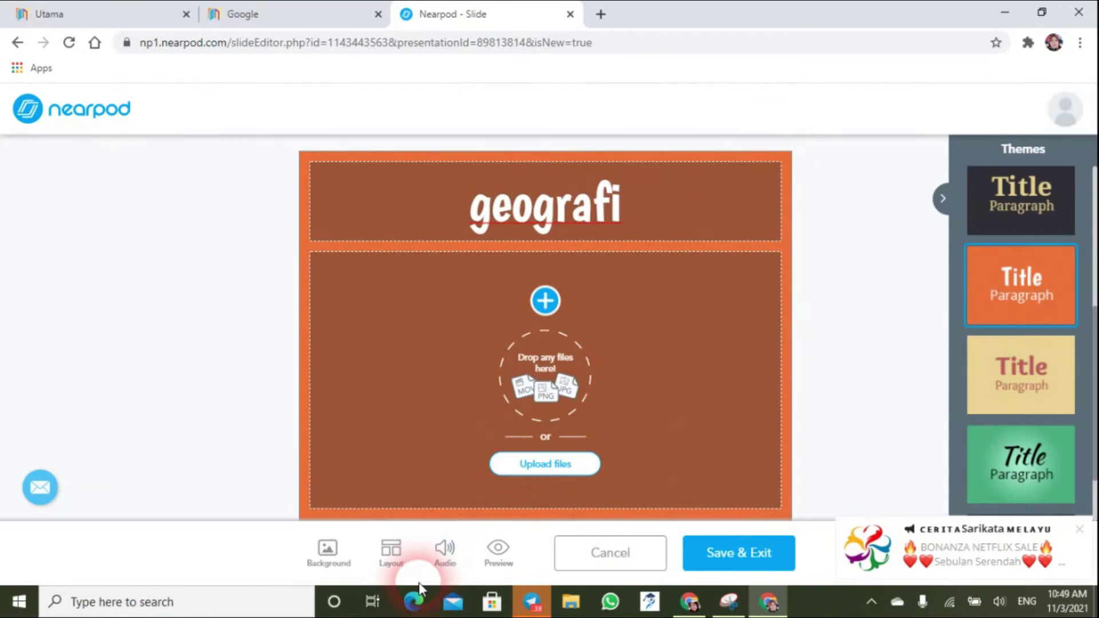
{"action": "left_click", "coordinate": [391, 551]}
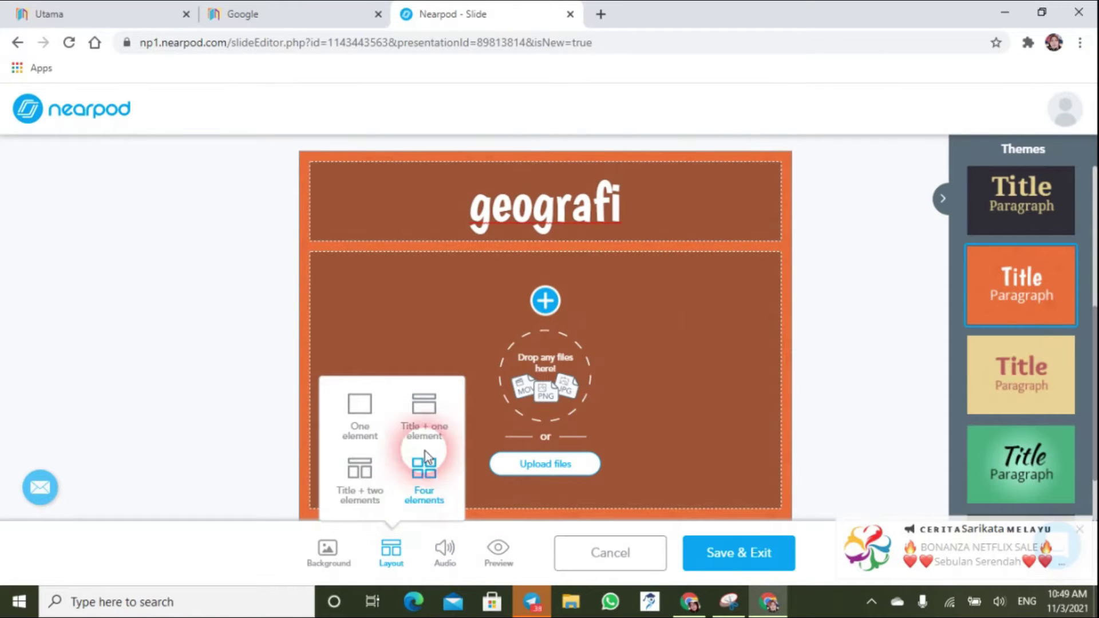
{"action": "left_click", "coordinate": [426, 407]}
{"action": "left_click", "coordinate": [387, 547]}
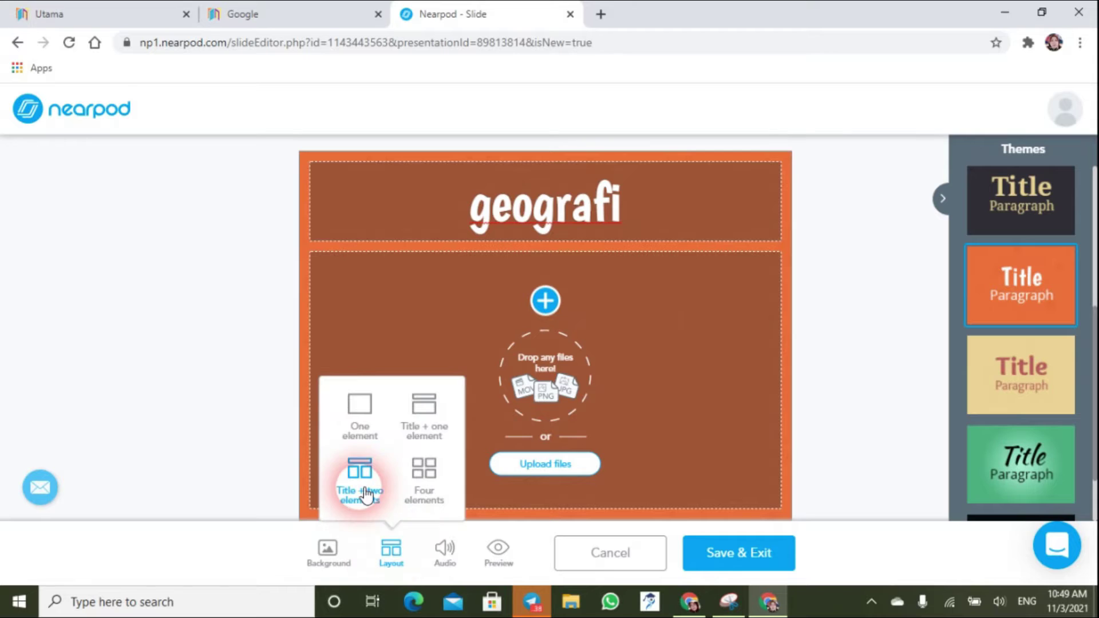
{"action": "left_click", "coordinate": [360, 478]}
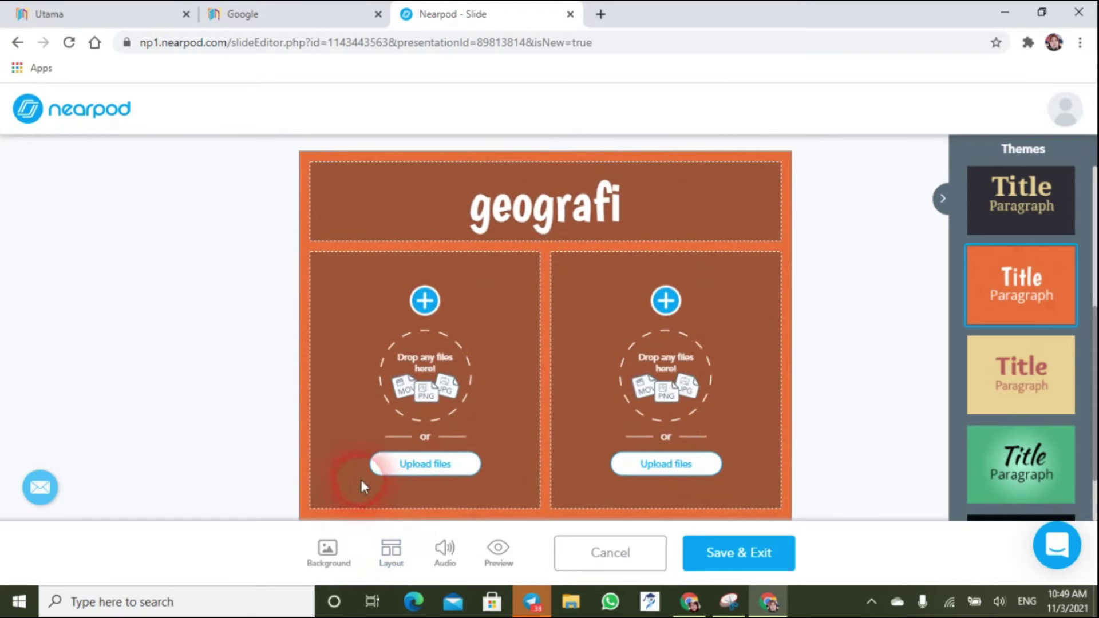
- Review the slide's audio options, Audio File and Audio Recorder, and preview the slide
{"action": "left_click", "coordinate": [454, 551]}
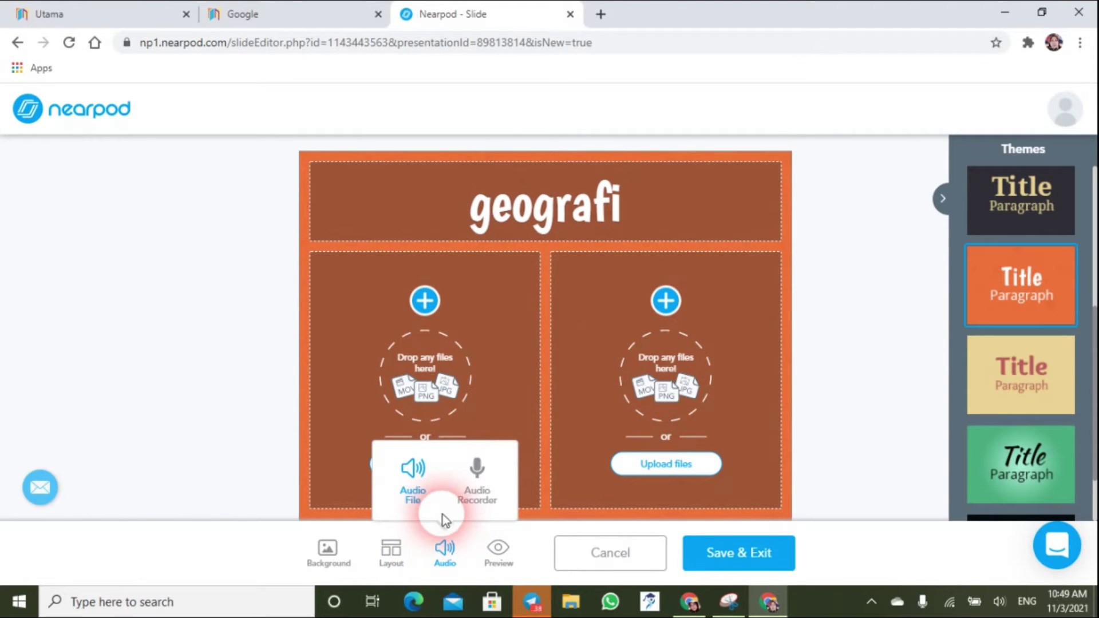
{"action": "left_click", "coordinate": [486, 499]}
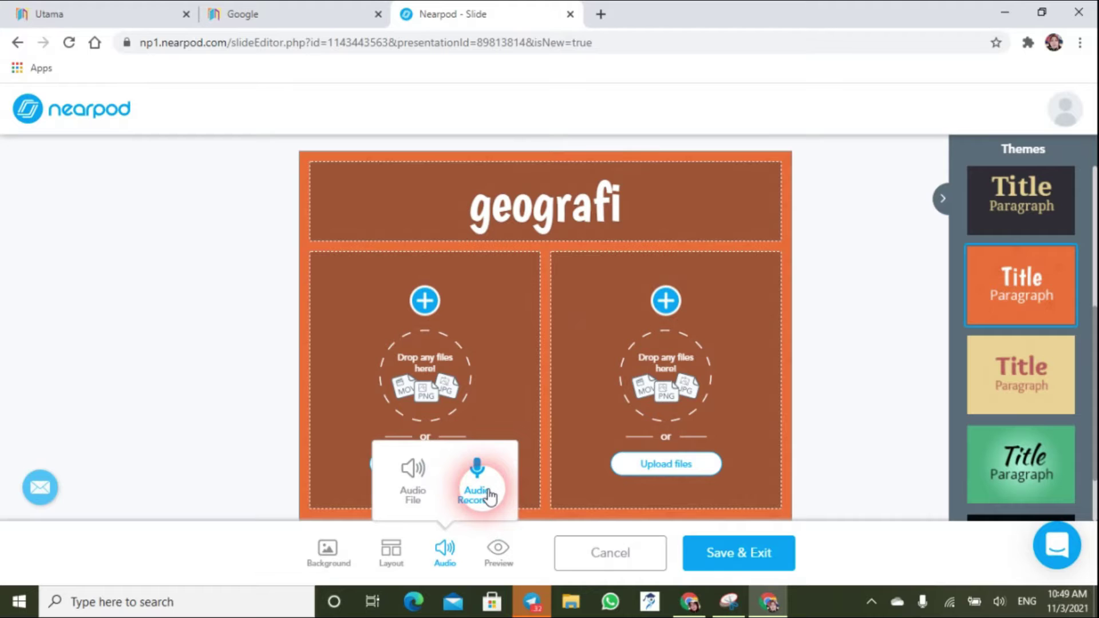
{"action": "left_click", "coordinate": [498, 551]}
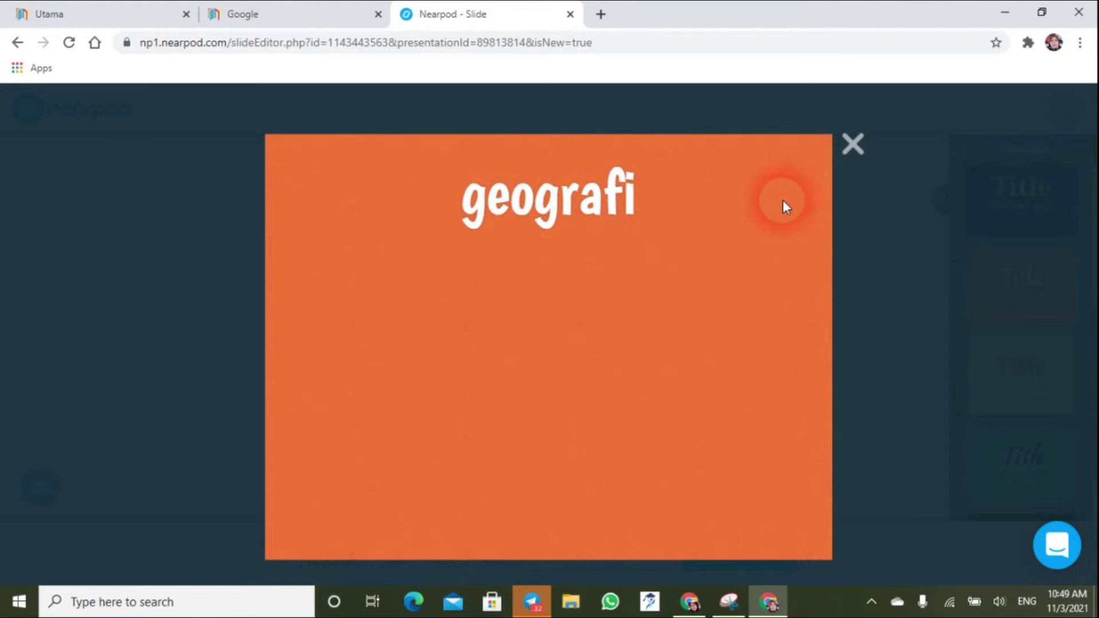
{"action": "left_click", "coordinate": [854, 147]}
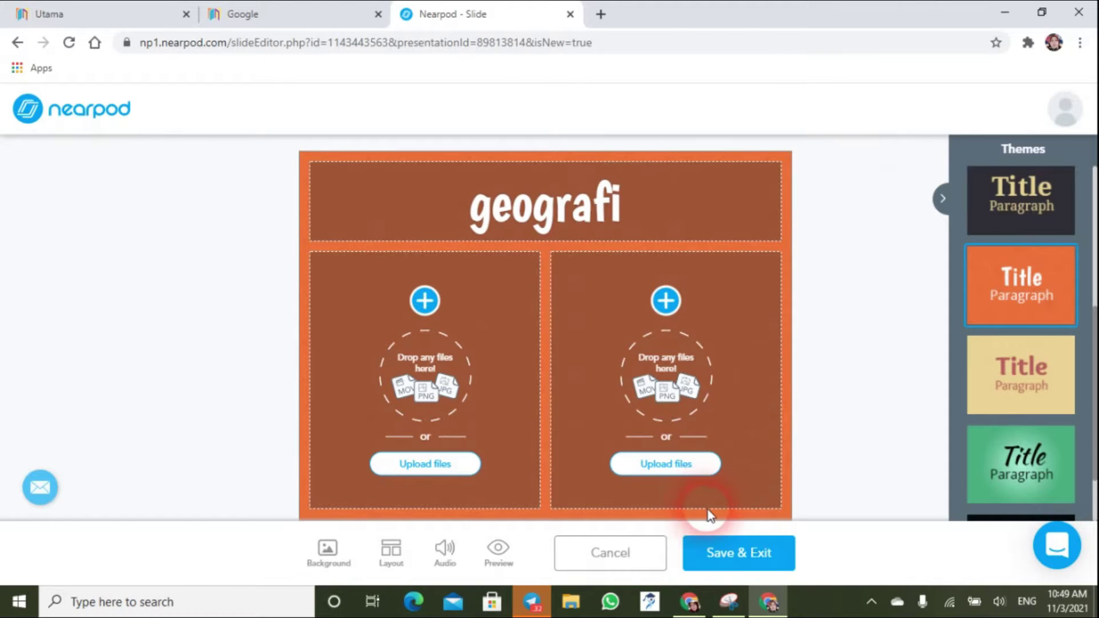
- Save the geografi slide, exit the editor and show the lesson in My Library
{"action": "left_click", "coordinate": [752, 569]}
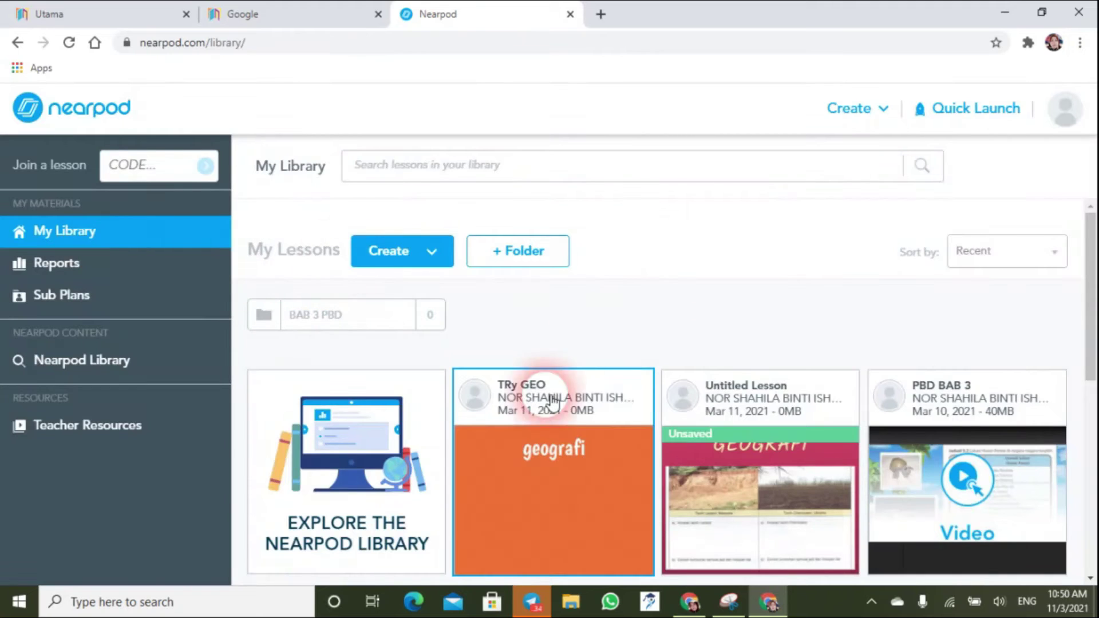
{"action": "mouse_move", "coordinate": [564, 523]}
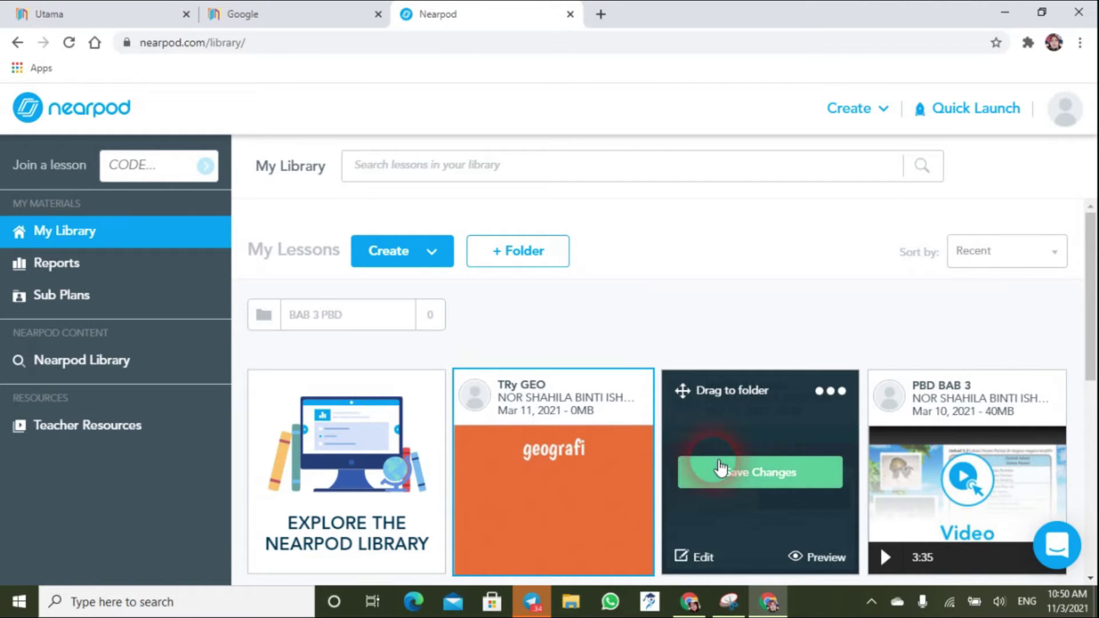
{"action": "left_click", "coordinate": [80, 235]}
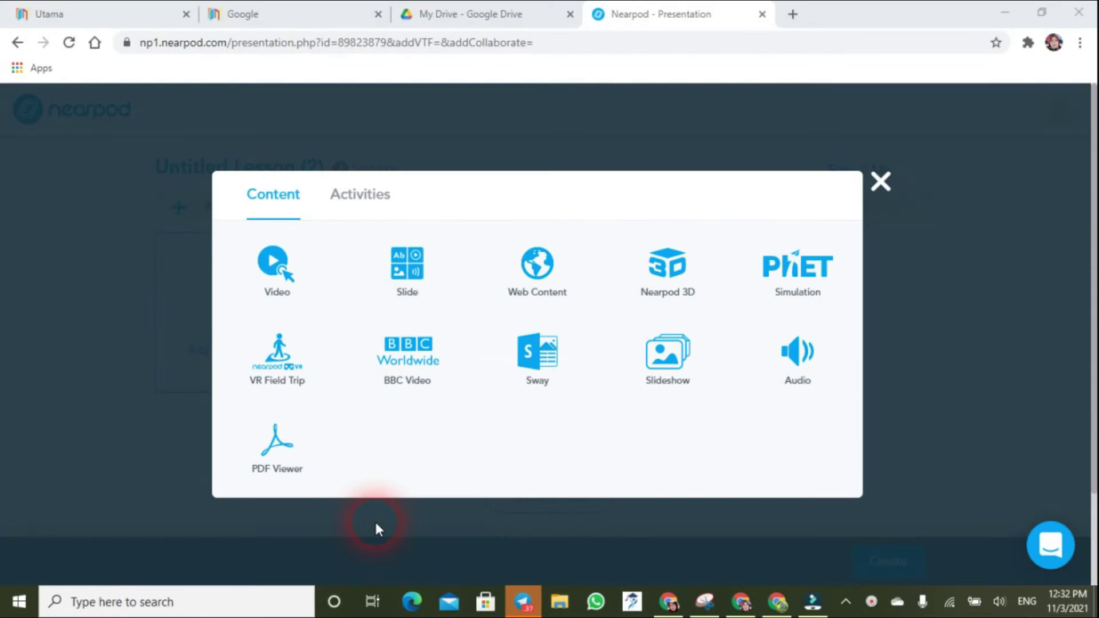
- Browse the Nearpod 3D Staff Picks, preview the Animal Cell model and rotate it
{"action": "left_click", "coordinate": [544, 291]}
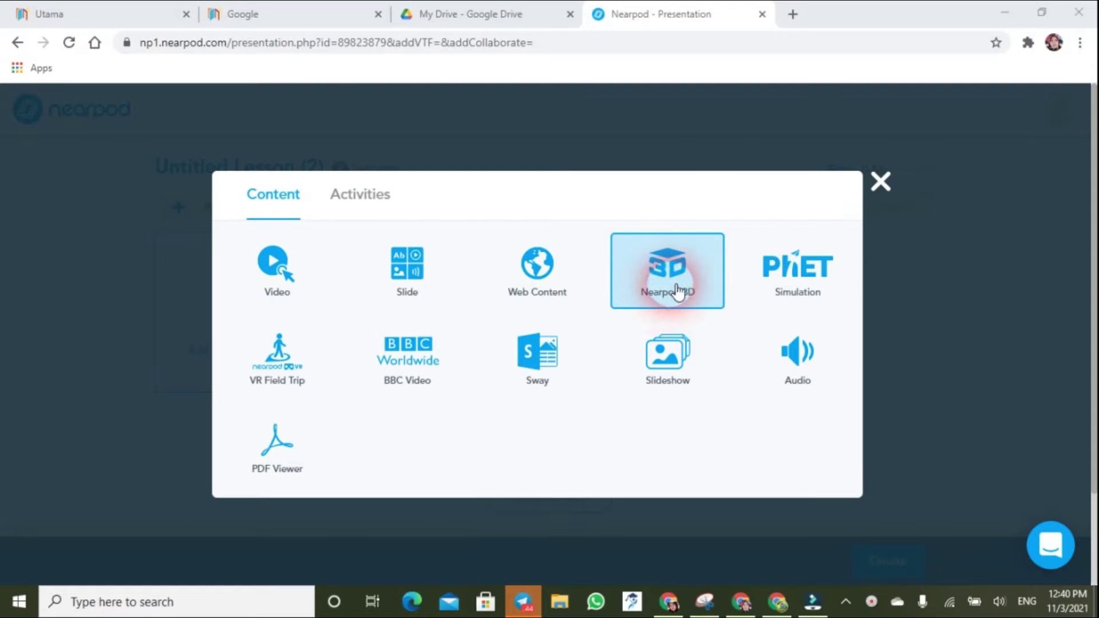
{"action": "left_click", "coordinate": [679, 291]}
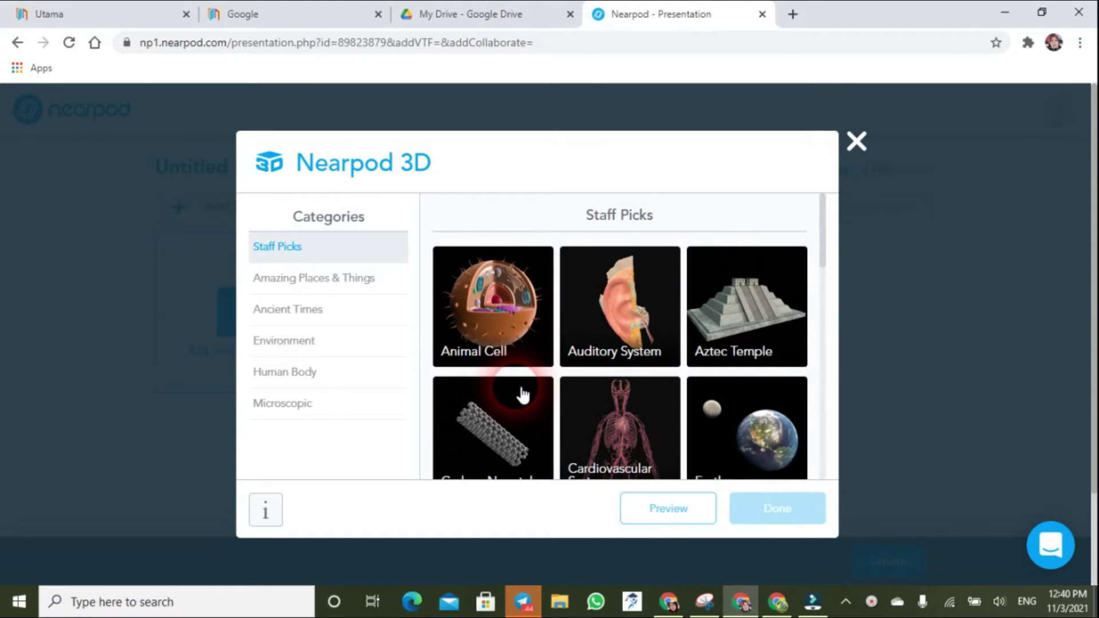
{"action": "scroll", "coordinate": [696, 392], "scroll_direction": "down", "scroll_amount": 1}
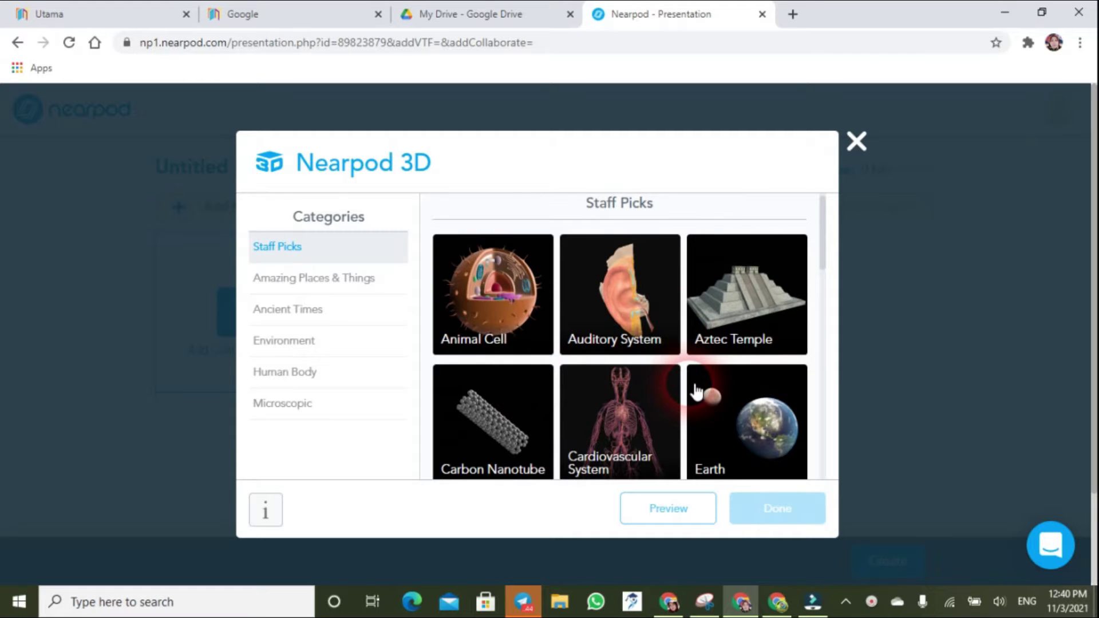
{"action": "scroll", "coordinate": [696, 399], "scroll_direction": "up", "scroll_amount": 1}
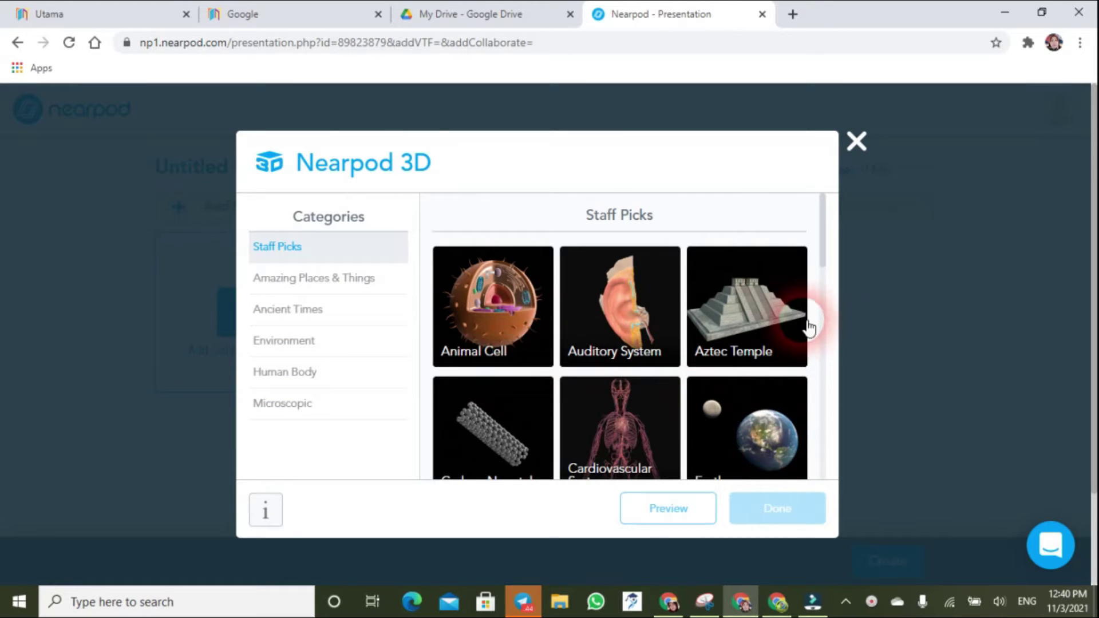
{"action": "left_click", "coordinate": [520, 339]}
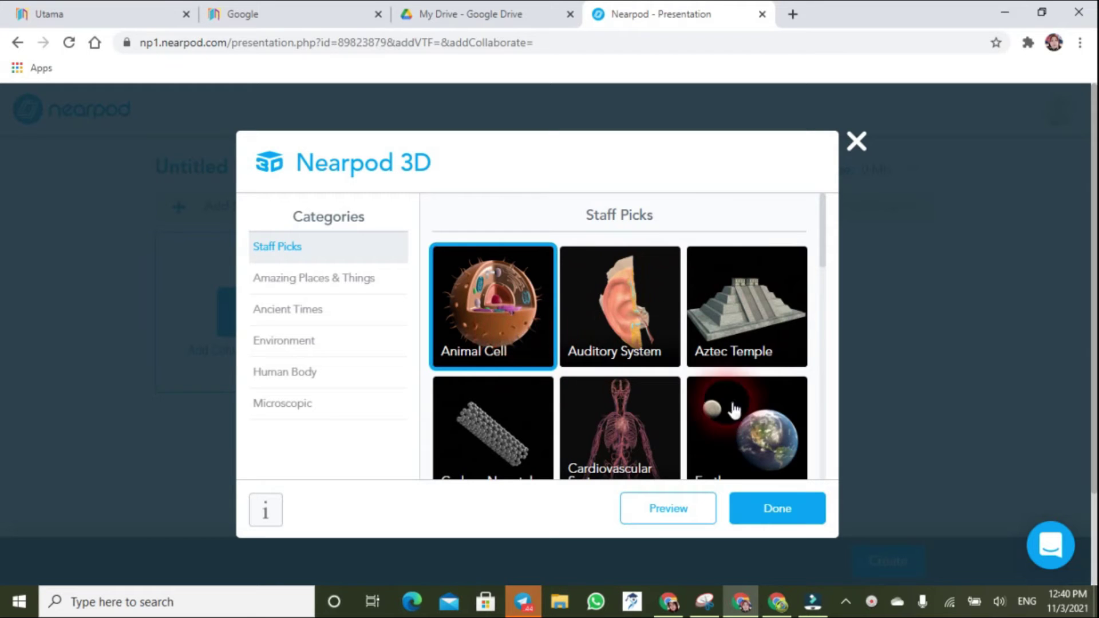
{"action": "left_click", "coordinate": [681, 507]}
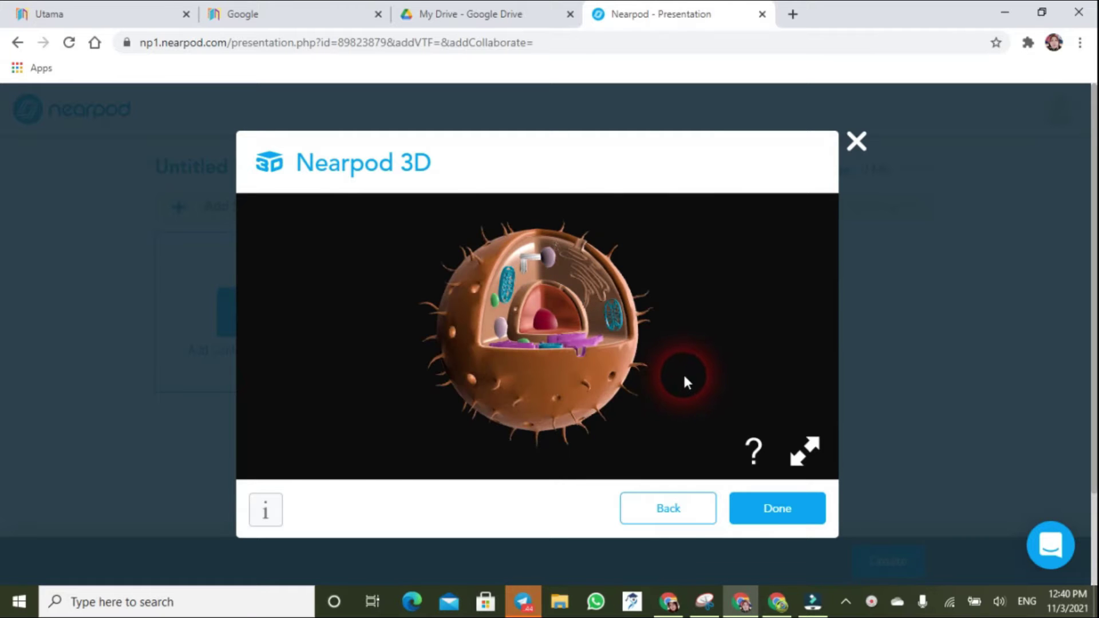
{"action": "left_click_drag", "start_coordinate": [687, 375], "coordinate": [699, 399]}
- Browse the PhET simulations among the Staff Picks and preview Fraction Matcher
{"action": "left_click", "coordinate": [795, 298]}
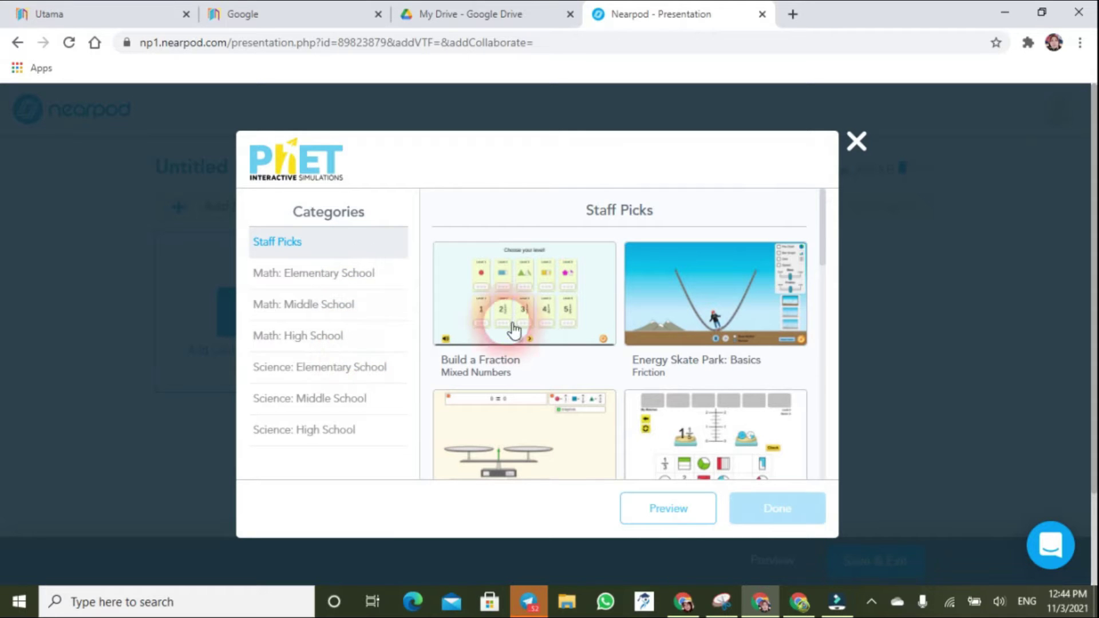
{"action": "scroll", "coordinate": [768, 373], "scroll_direction": "down", "scroll_amount": 1}
{"action": "scroll", "coordinate": [762, 381], "scroll_direction": "down", "scroll_amount": 1}
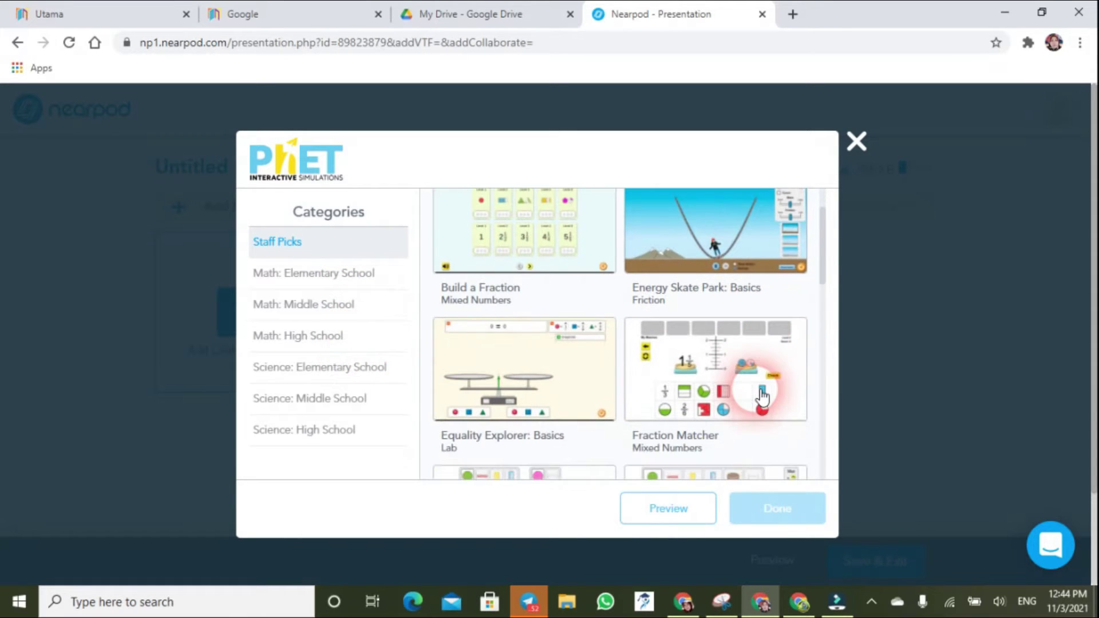
{"action": "left_click", "coordinate": [709, 374]}
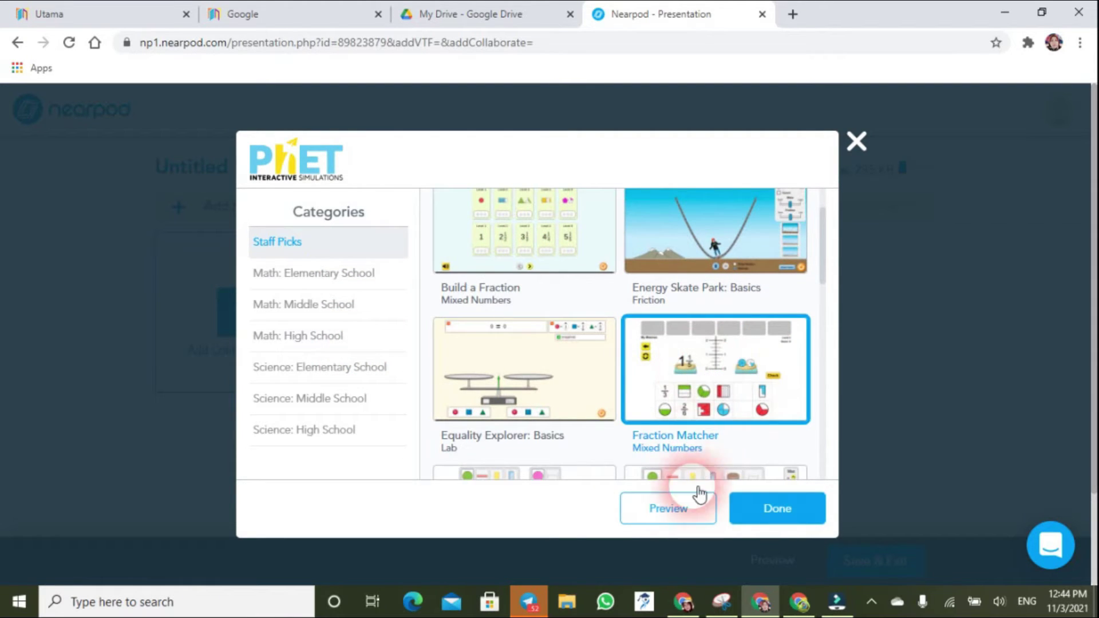
{"action": "left_click", "coordinate": [672, 515]}
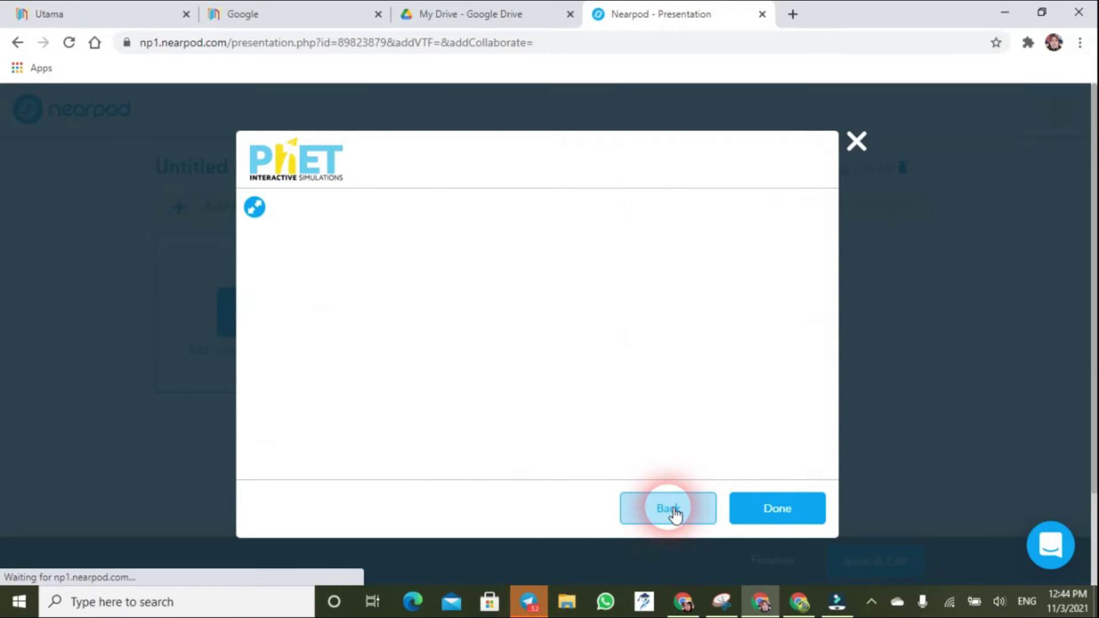
{"action": "left_click", "coordinate": [670, 510]}
{"action": "scroll", "coordinate": [687, 377], "scroll_direction": "down", "scroll_amount": 3}
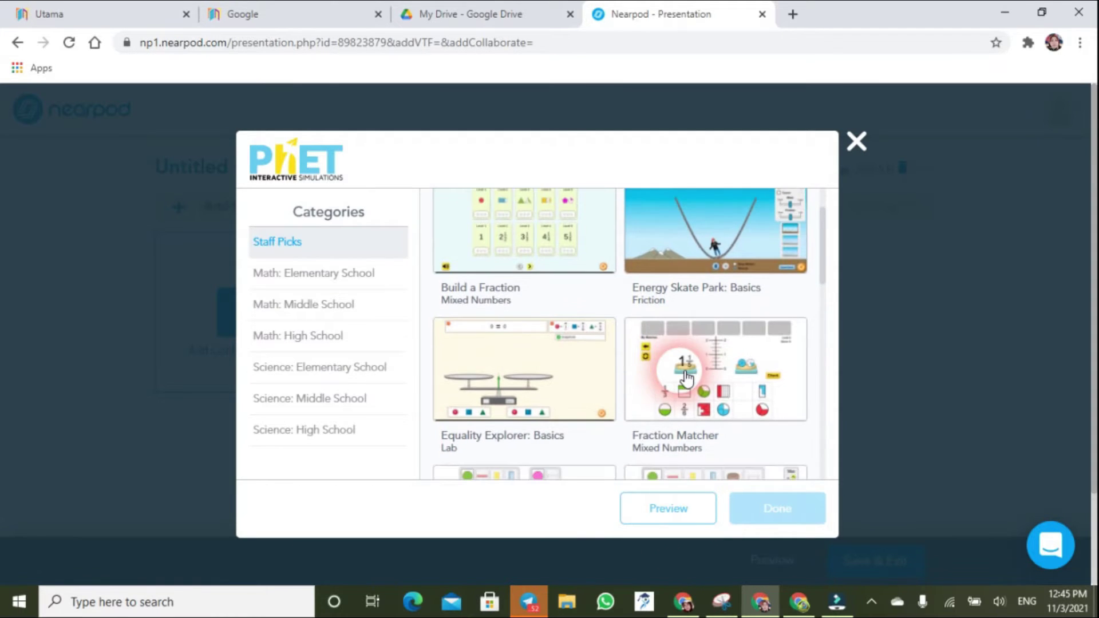
{"action": "scroll", "coordinate": [687, 378], "scroll_direction": "down", "scroll_amount": 2}
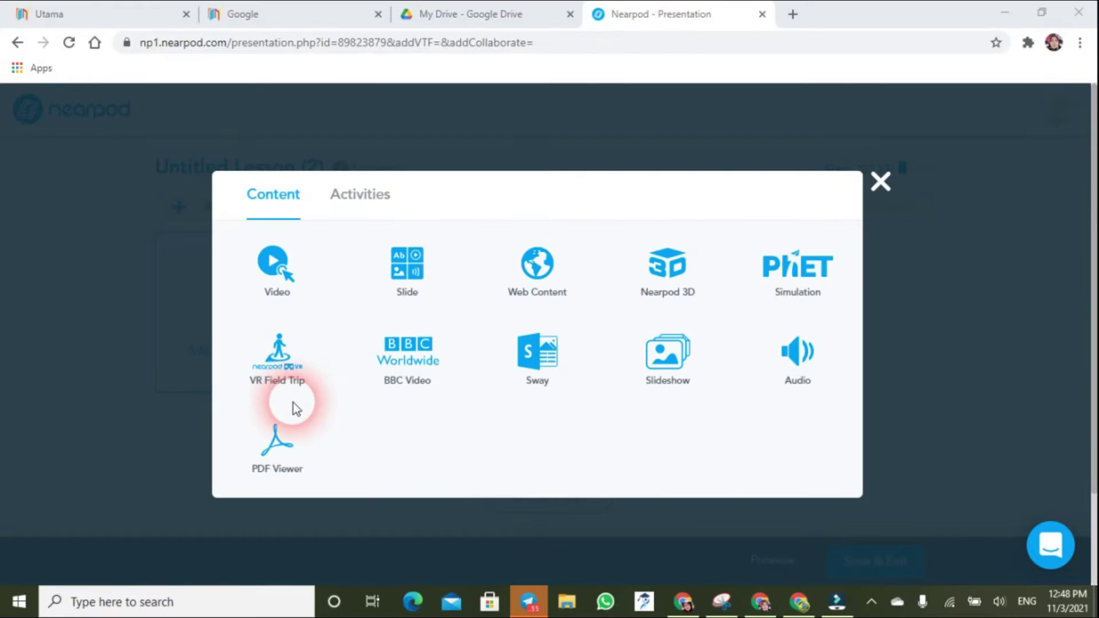
- Examine the VR Field Trip destination search and the gallery of available destinations
{"action": "left_click", "coordinate": [300, 383]}
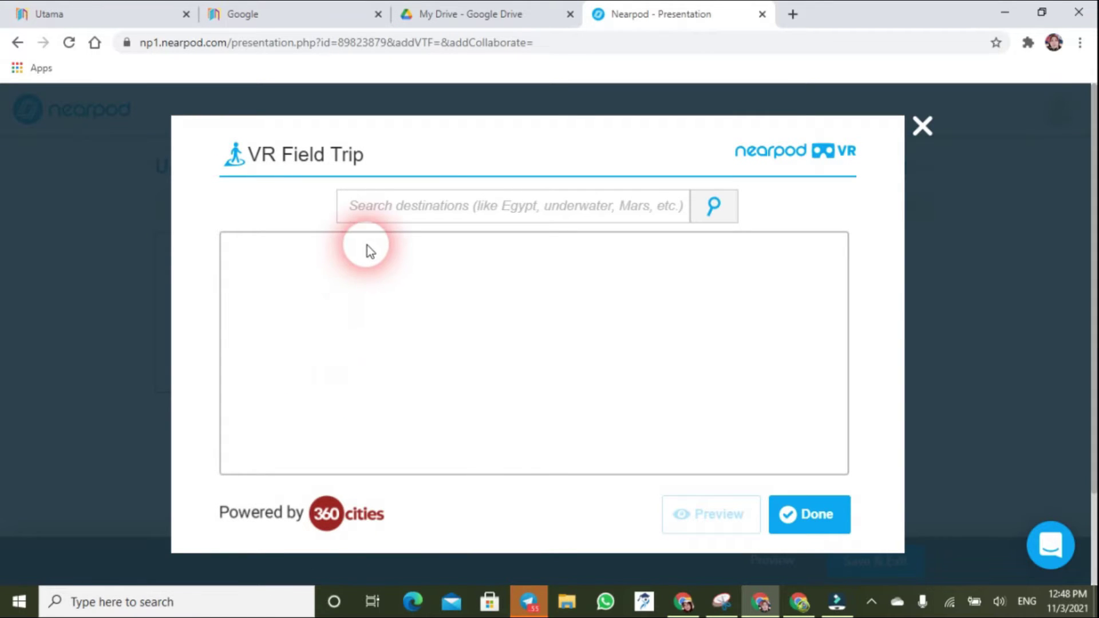
{"action": "left_click", "coordinate": [402, 217]}
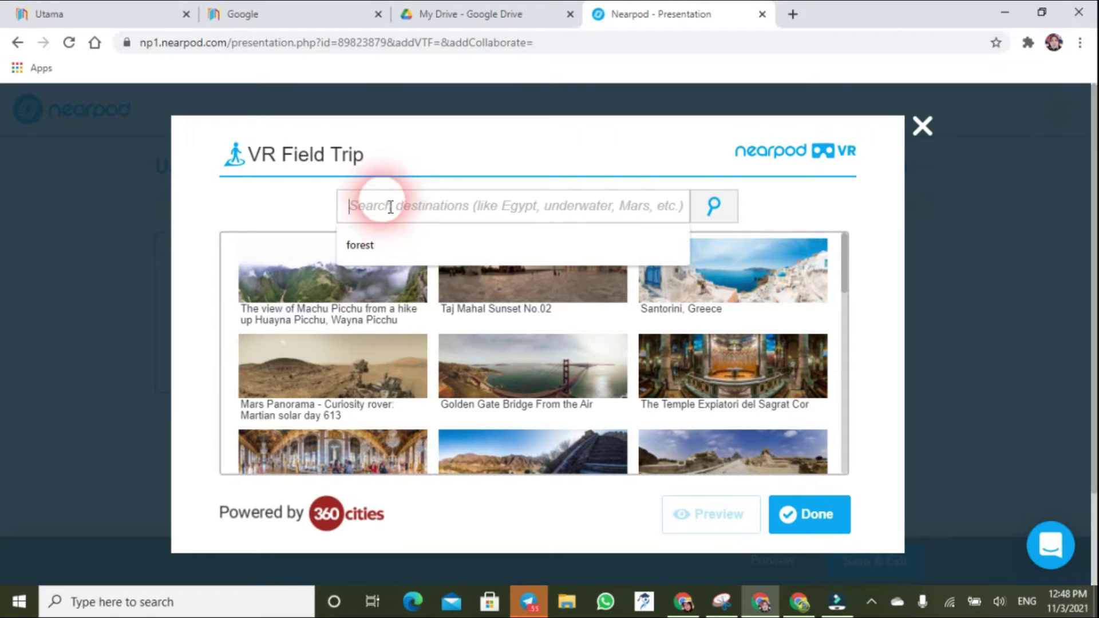
{"action": "left_click", "coordinate": [381, 244]}
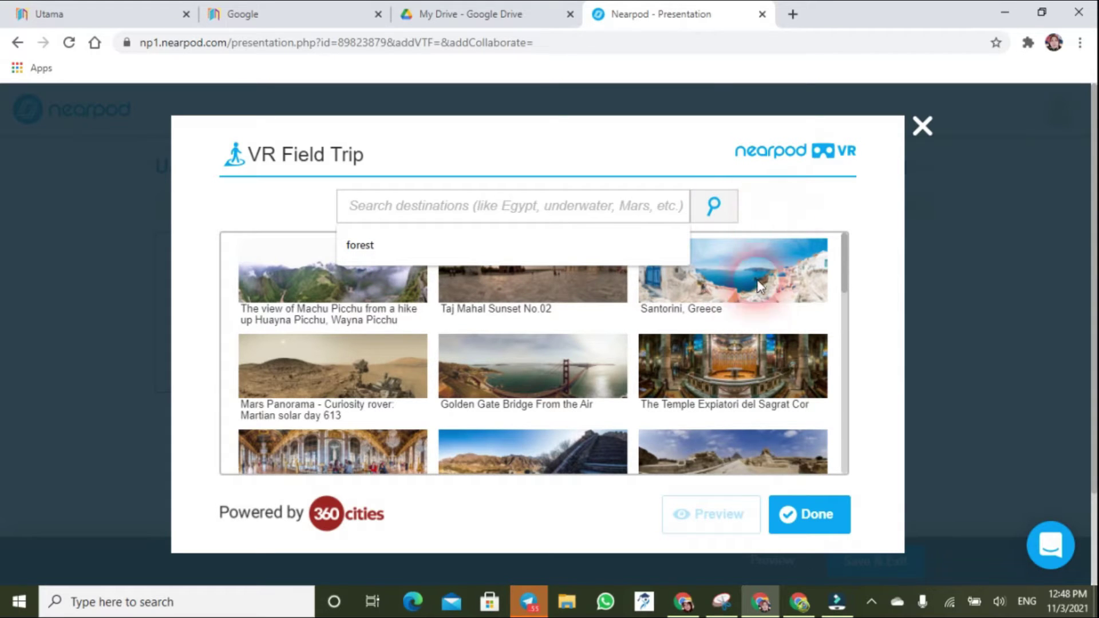
{"action": "left_click", "coordinate": [556, 393]}
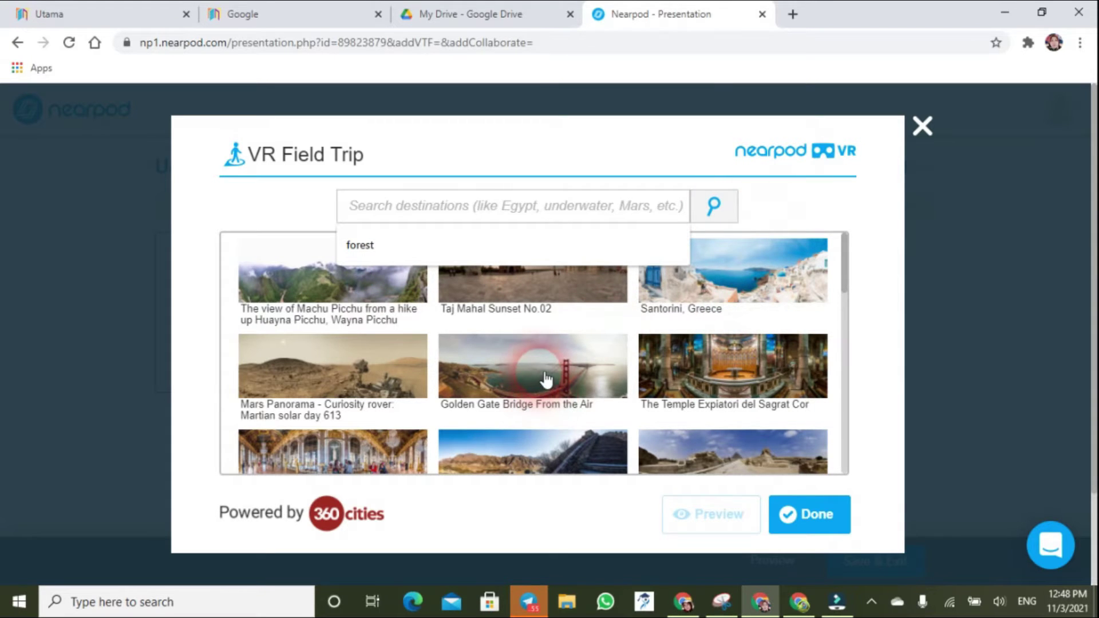
{"action": "scroll", "coordinate": [547, 392], "scroll_direction": "down", "scroll_amount": 1}
{"action": "scroll", "coordinate": [547, 392], "scroll_direction": "down", "scroll_amount": 1}
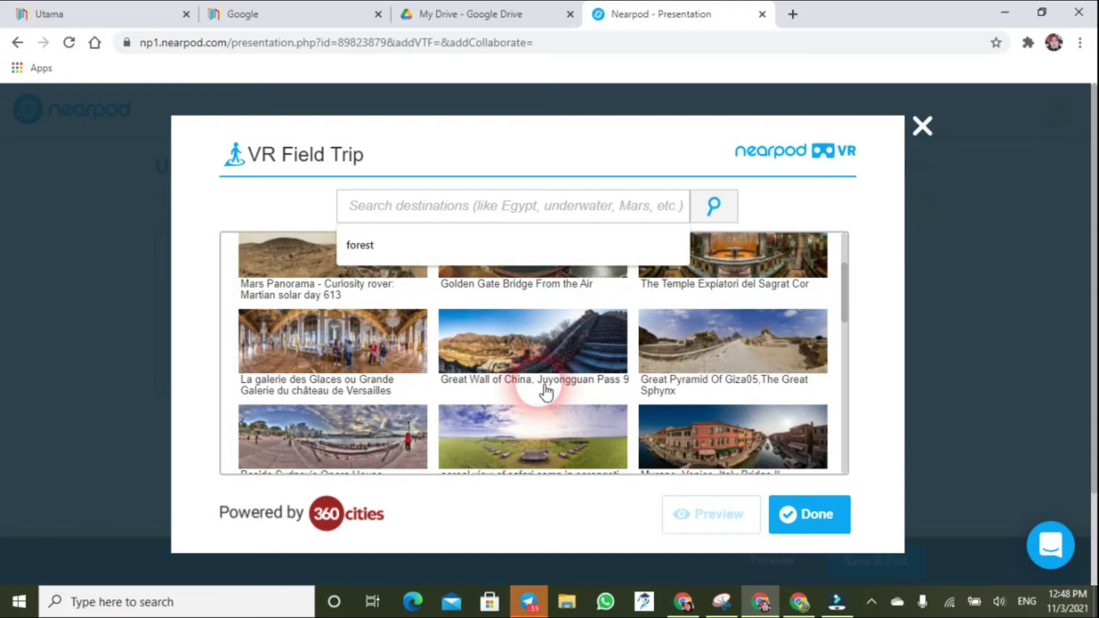
{"action": "scroll", "coordinate": [547, 392], "scroll_direction": "down", "scroll_amount": 1}
{"action": "scroll", "coordinate": [547, 392], "scroll_direction": "up", "scroll_amount": 1}
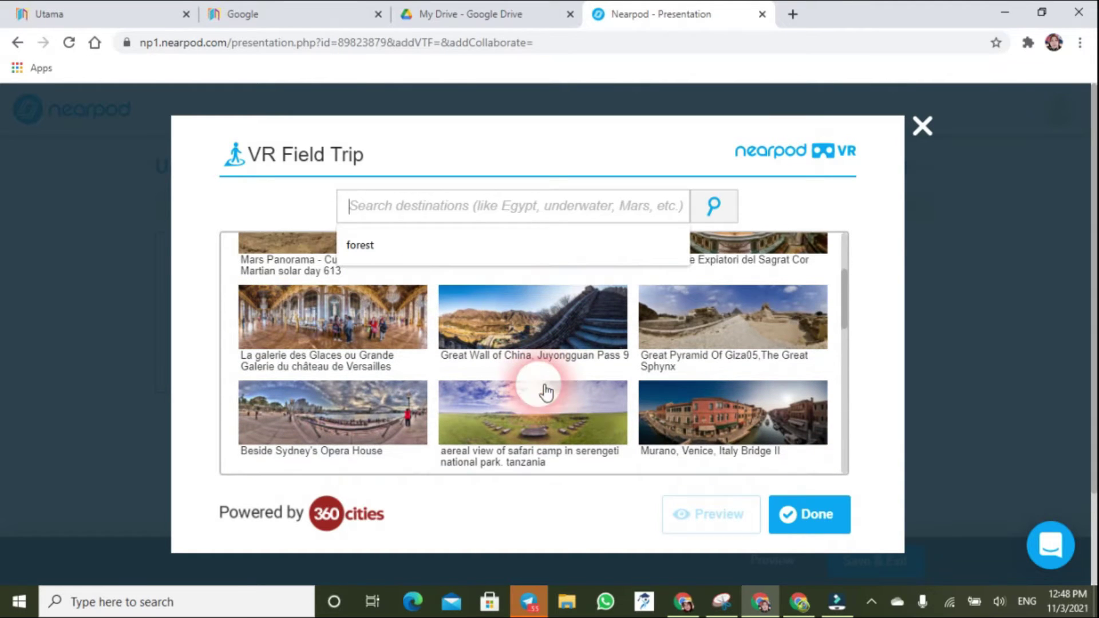
- Preview the Great Pyramid Of Giza05,The Great Sphynx field trip and look around its panorama at different zoom levels
{"action": "left_click", "coordinate": [717, 330]}
{"action": "left_click", "coordinate": [712, 506]}
{"action": "left_click_drag", "start_coordinate": [593, 384], "coordinate": [624, 379]}
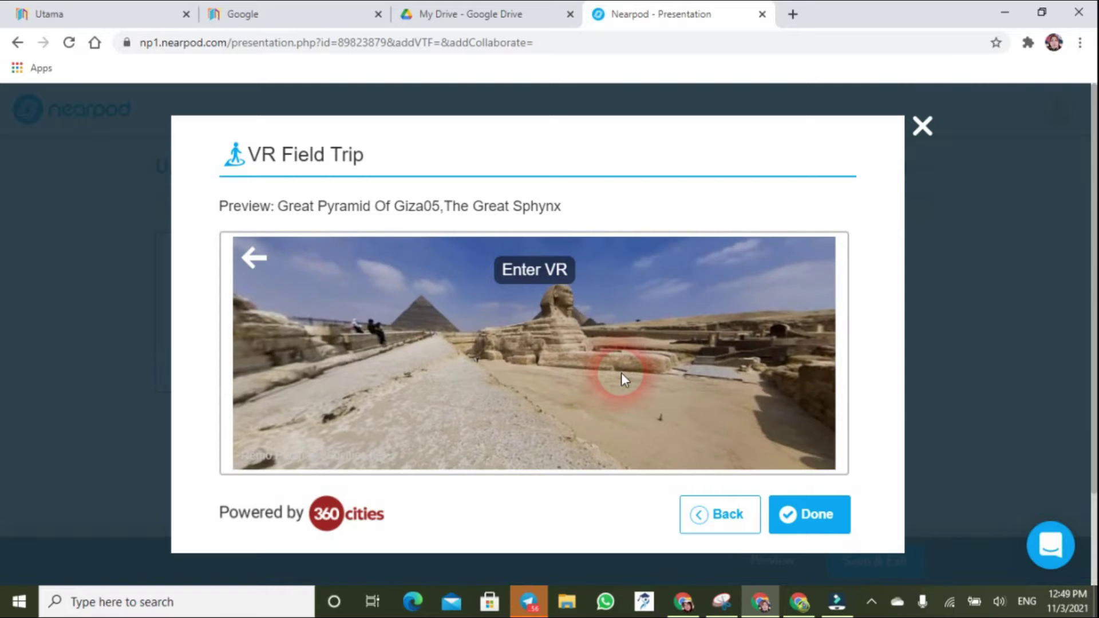
{"action": "scroll", "coordinate": [624, 379], "scroll_direction": "down", "scroll_amount": 5}
{"action": "scroll", "coordinate": [621, 373], "scroll_direction": "up", "scroll_amount": 5}
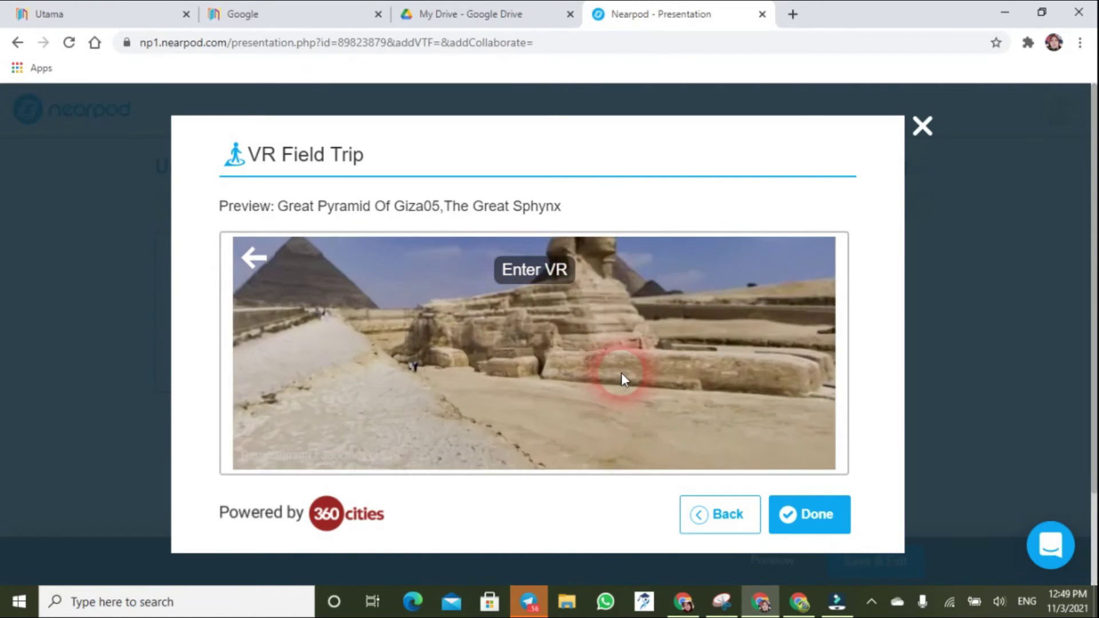
{"action": "left_click_drag", "start_coordinate": [621, 375], "coordinate": [761, 467]}
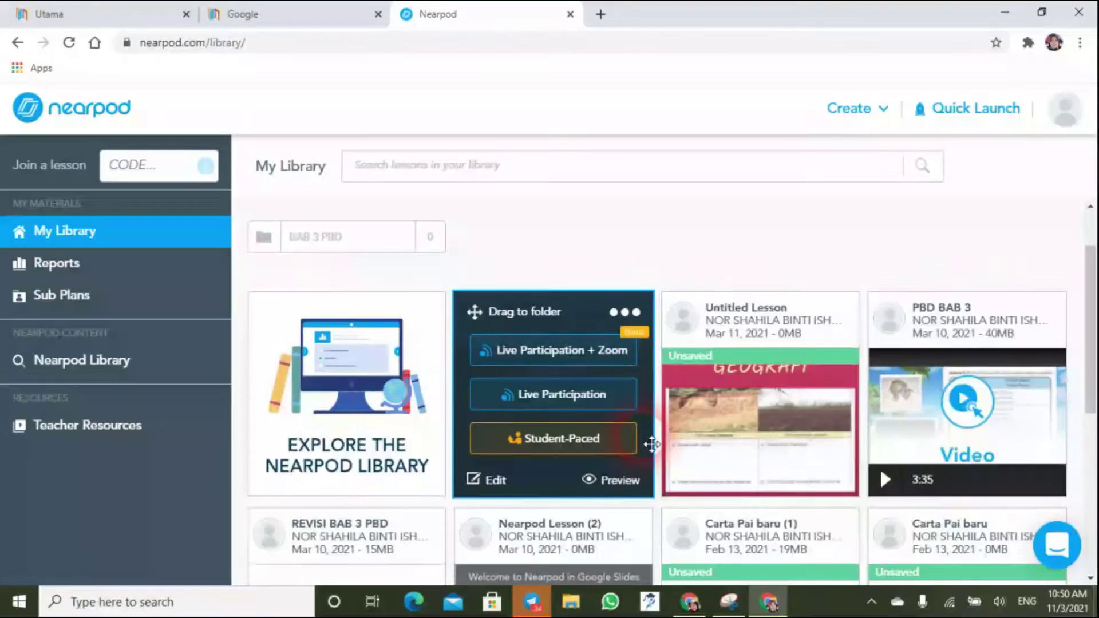
- Look through the saved lessons in My Library
{"action": "scroll", "coordinate": [572, 412], "scroll_direction": "down", "scroll_amount": 3}
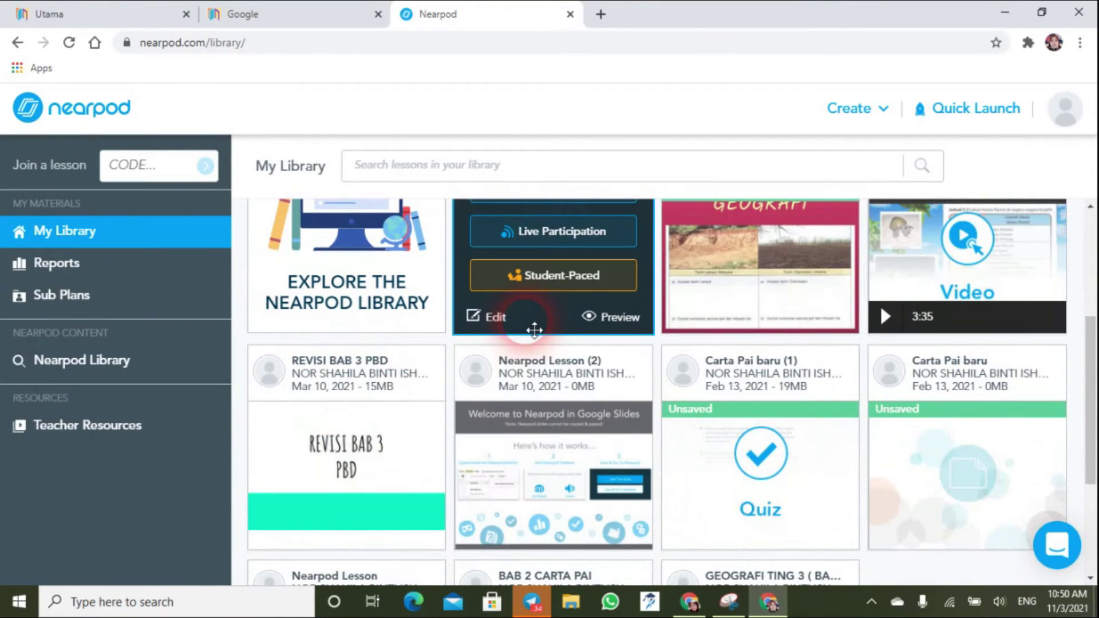
{"action": "scroll", "coordinate": [613, 339], "scroll_direction": "up", "scroll_amount": 3}
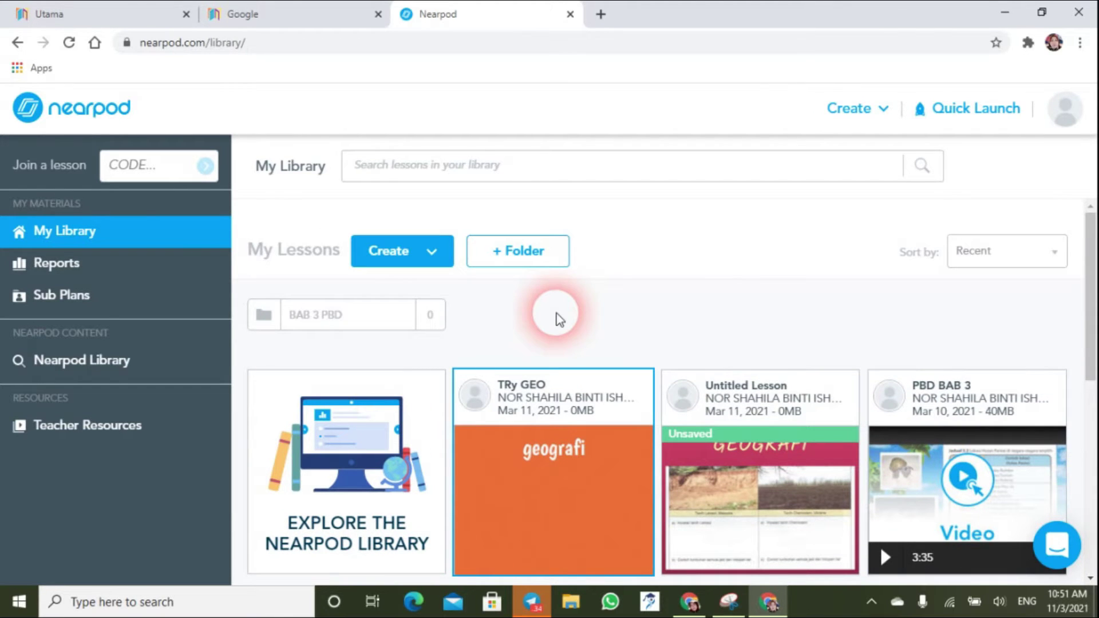
- Create a new lesson and upload the presentation sampel.pptx from the NearPod folder into it
{"action": "left_click", "coordinate": [427, 252]}
{"action": "left_click", "coordinate": [430, 293]}
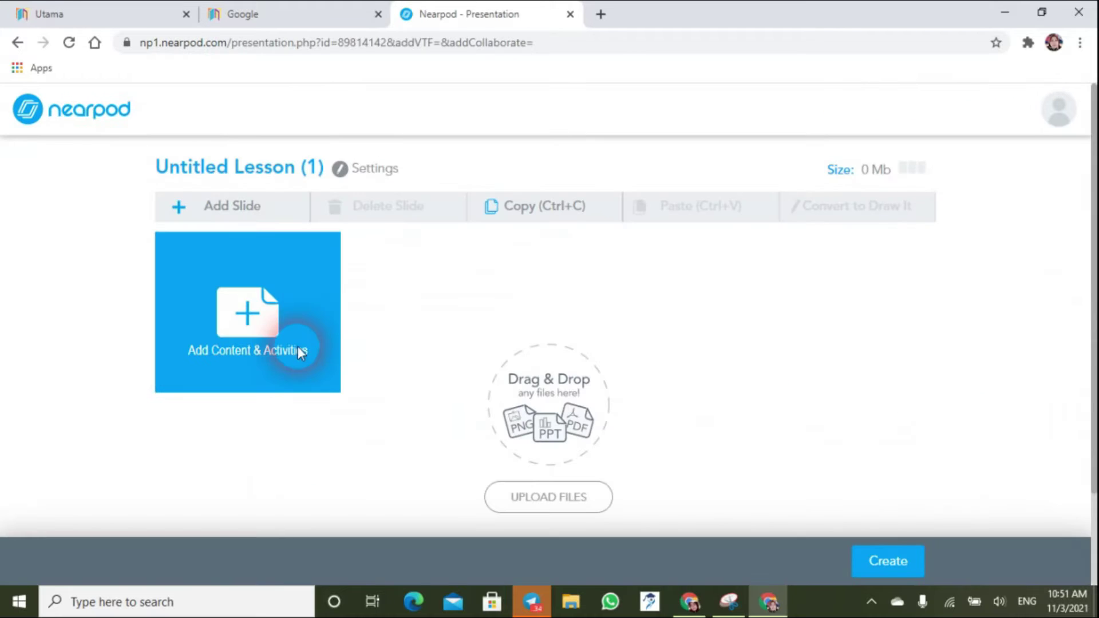
{"action": "left_click", "coordinate": [574, 499]}
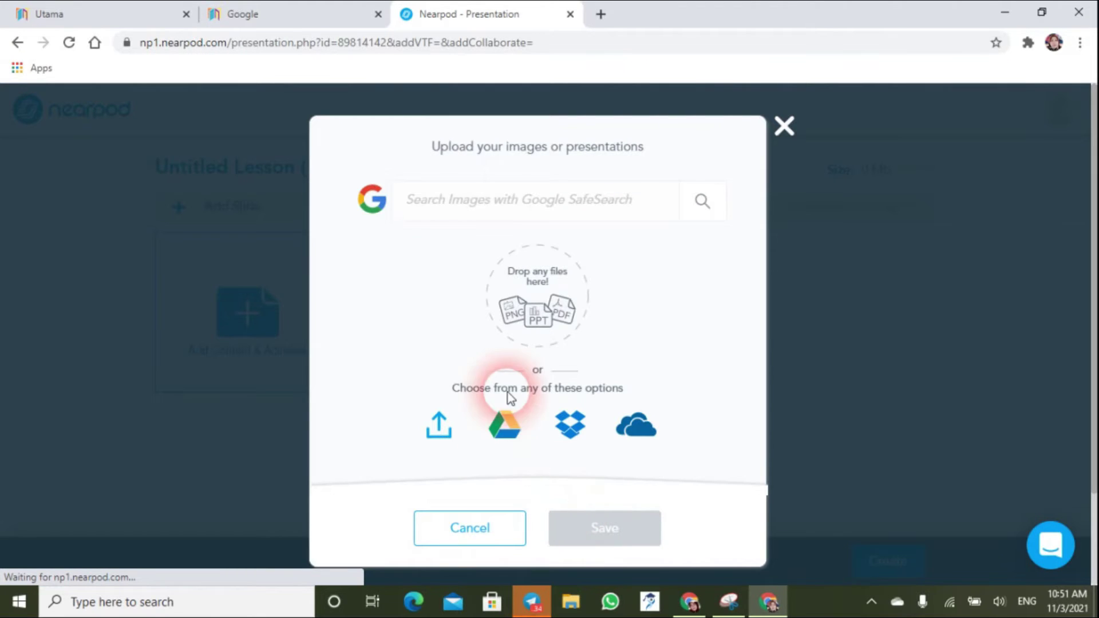
{"action": "left_click", "coordinate": [442, 430]}
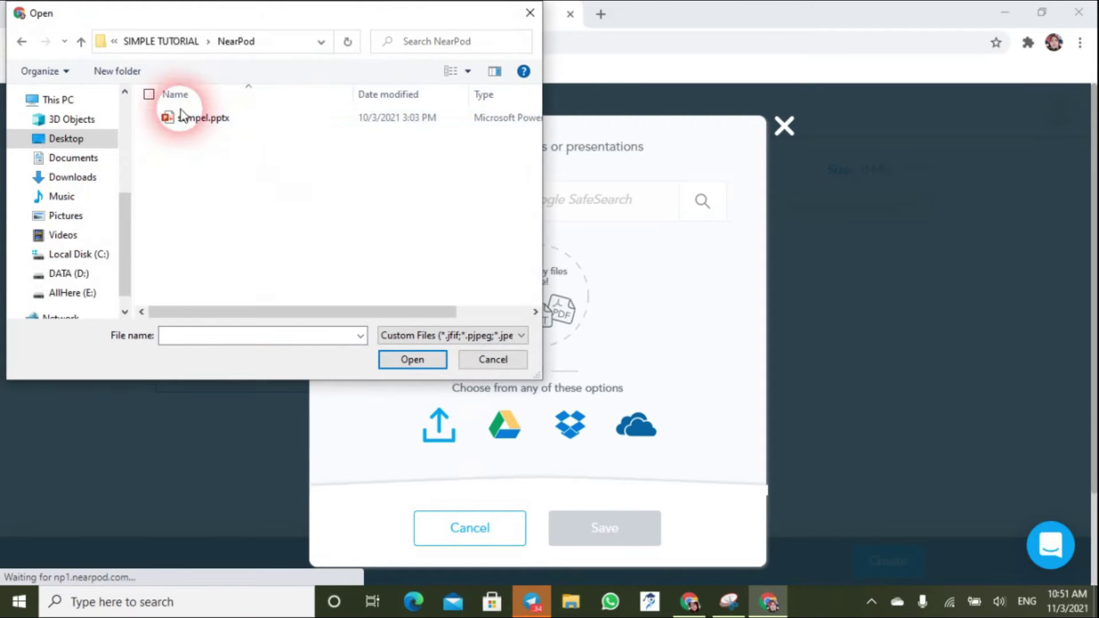
{"action": "left_click", "coordinate": [178, 116]}
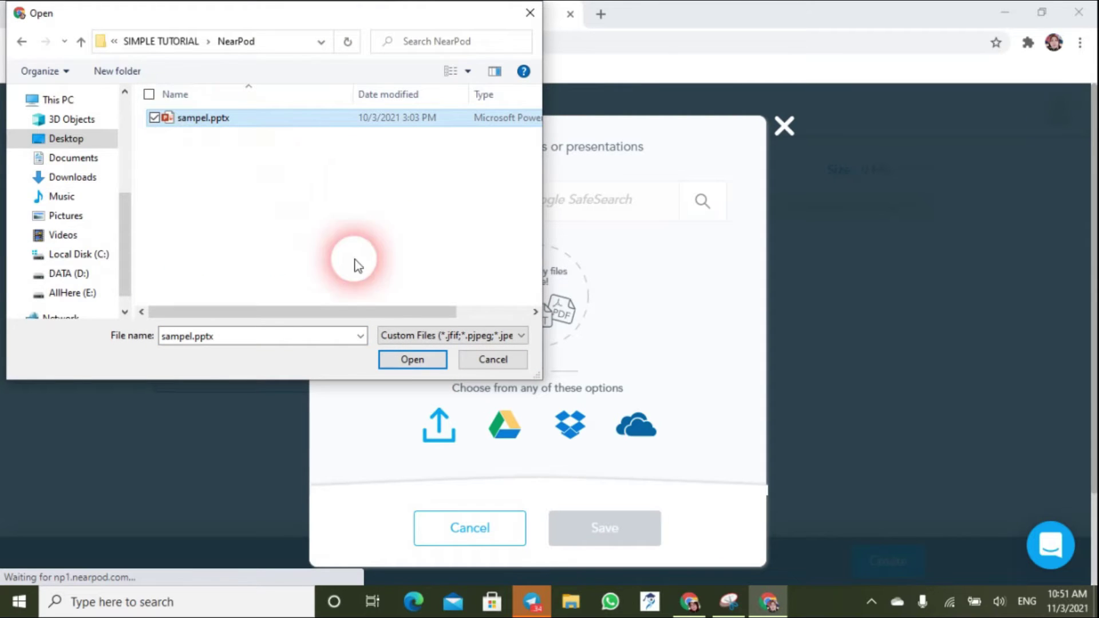
{"action": "left_click", "coordinate": [412, 360]}
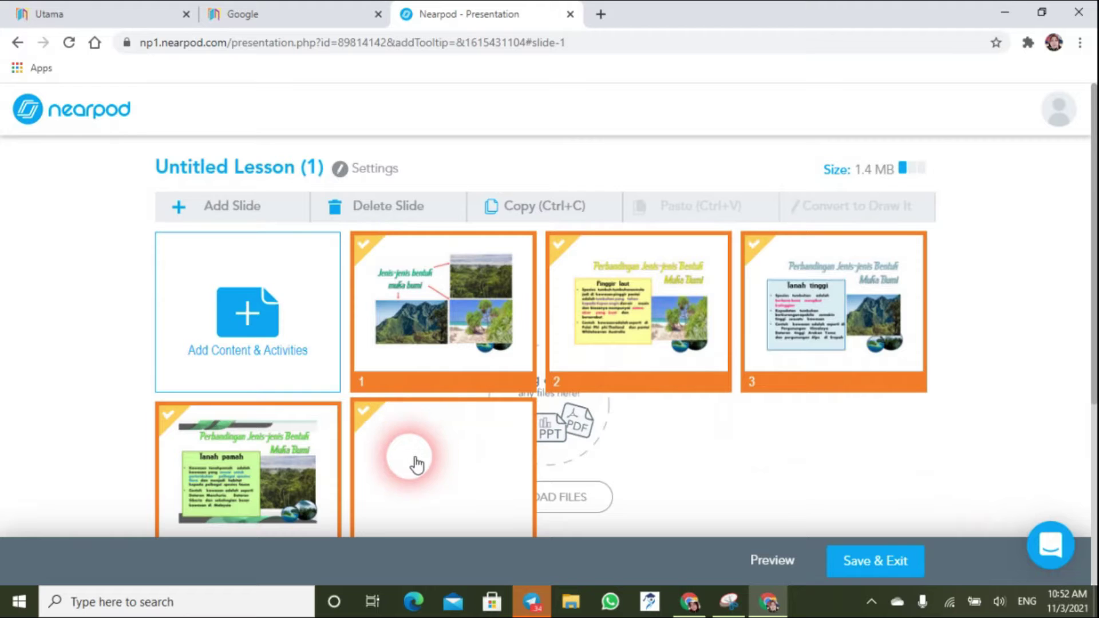
- Look through the uploaded slides and step through the first three in the student preview
{"action": "scroll", "coordinate": [435, 455], "scroll_direction": "down", "scroll_amount": 3}
{"action": "scroll", "coordinate": [437, 449], "scroll_direction": "up", "scroll_amount": 3}
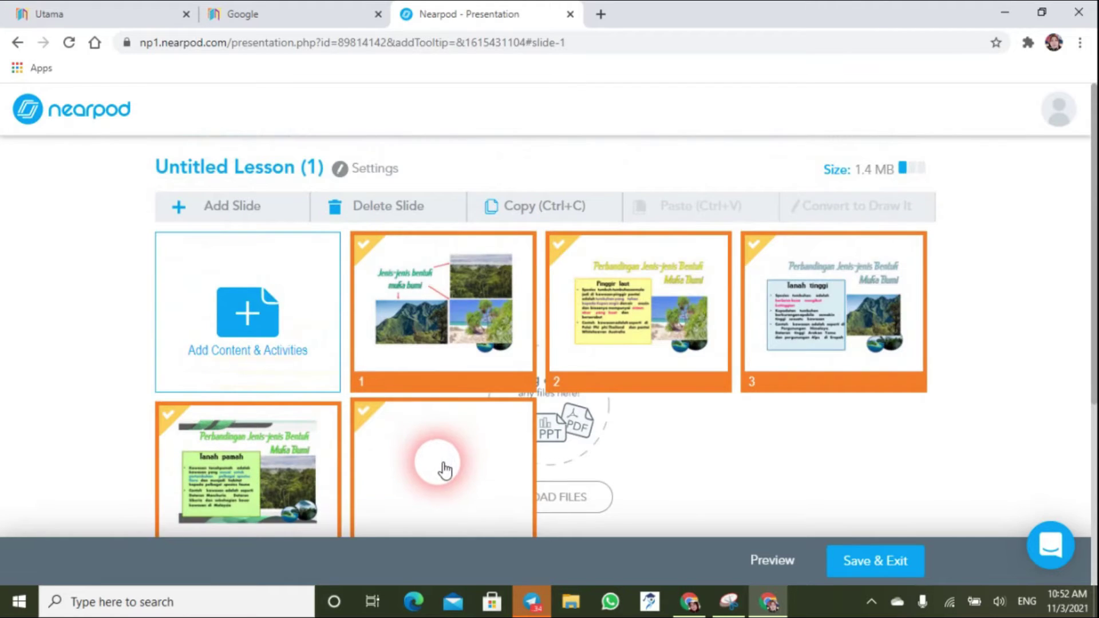
{"action": "scroll", "coordinate": [438, 465], "scroll_direction": "down", "scroll_amount": 3}
{"action": "scroll", "coordinate": [440, 464], "scroll_direction": "up", "scroll_amount": 3}
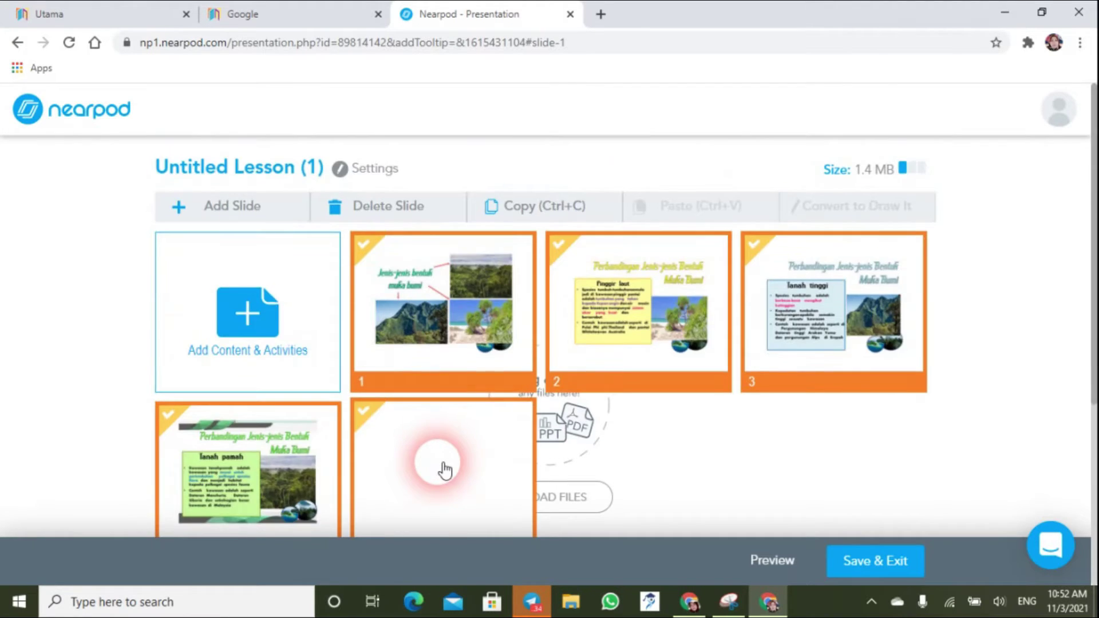
{"action": "left_click", "coordinate": [734, 332]}
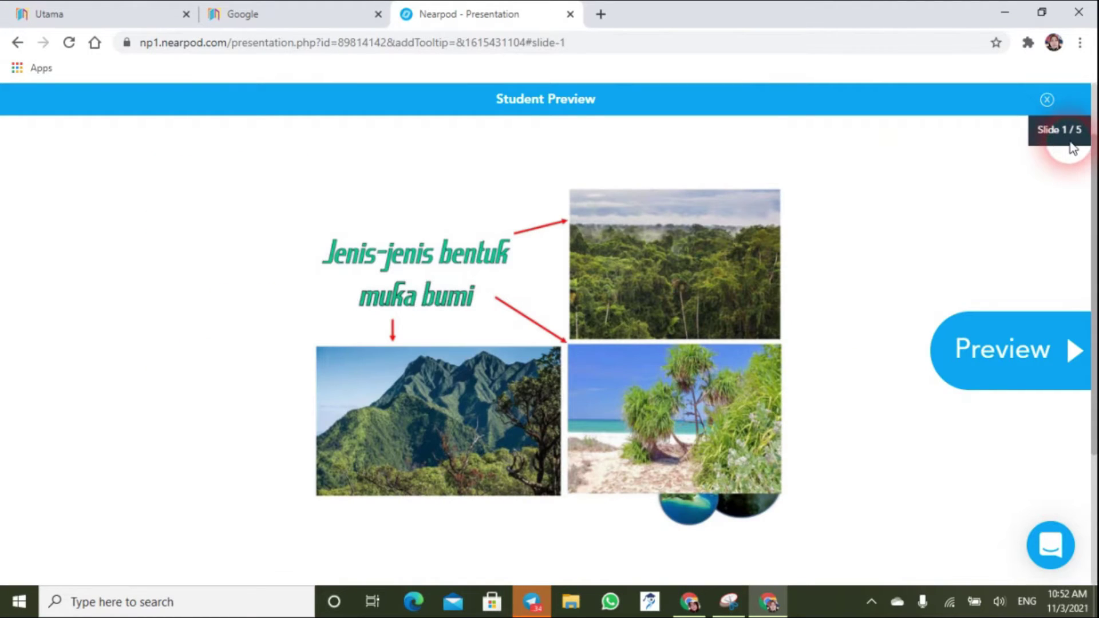
{"action": "left_click", "coordinate": [1012, 341]}
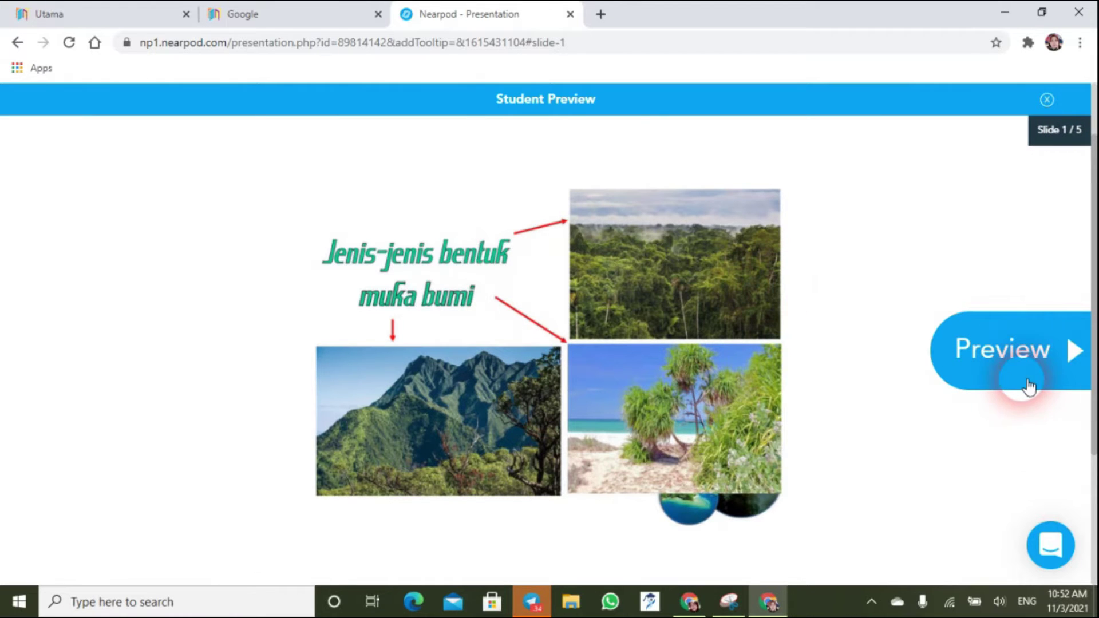
{"action": "left_click", "coordinate": [1039, 366]}
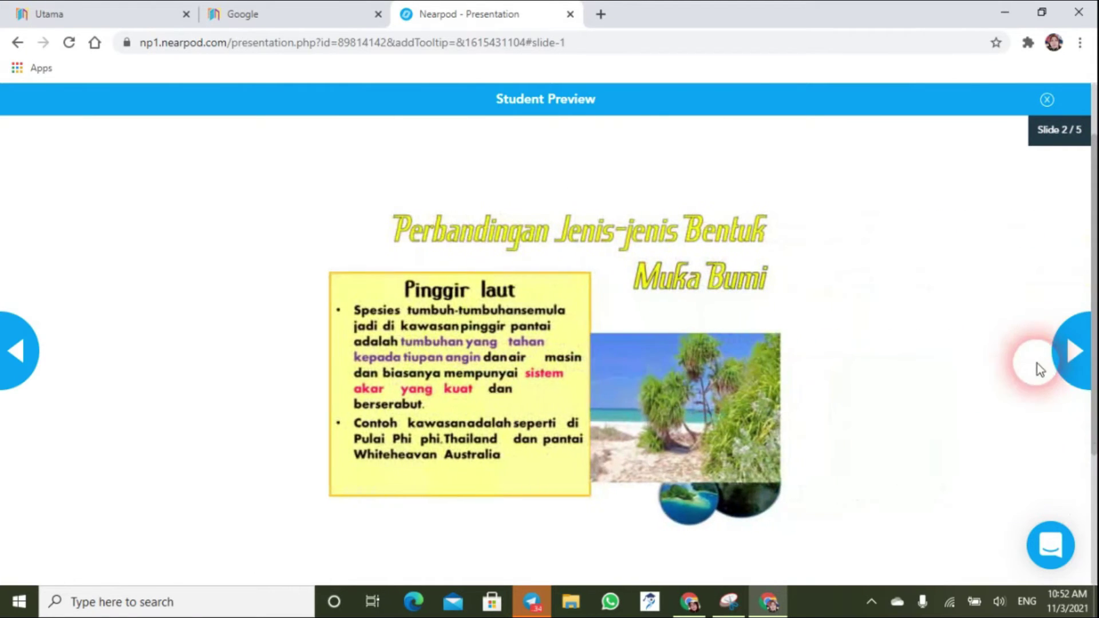
{"action": "left_click", "coordinate": [1057, 355]}
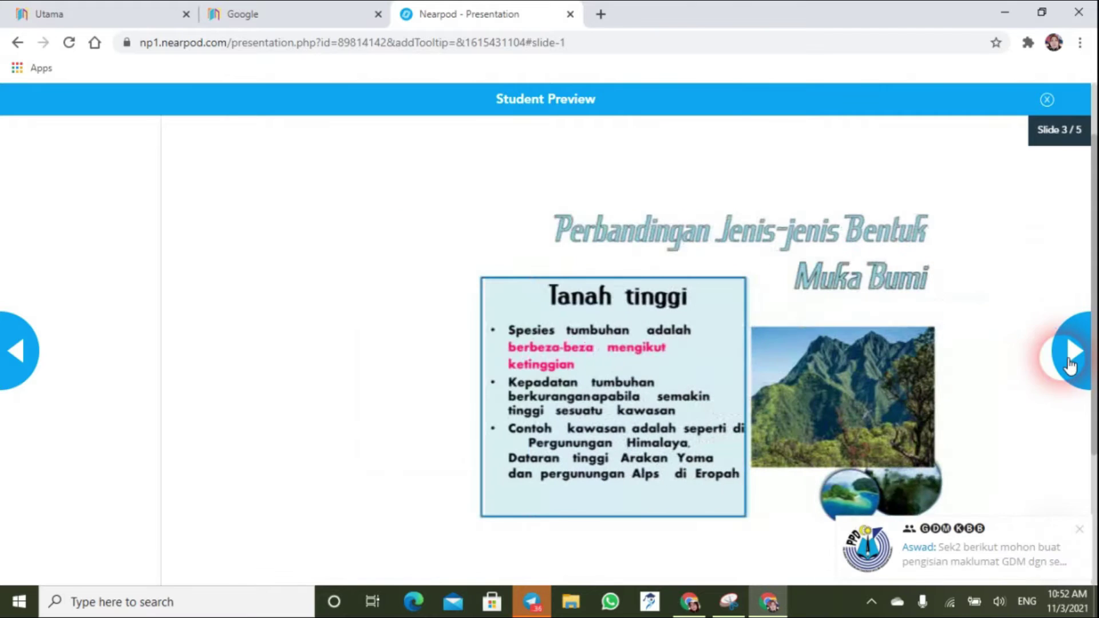
{"action": "left_click", "coordinate": [1000, 426]}
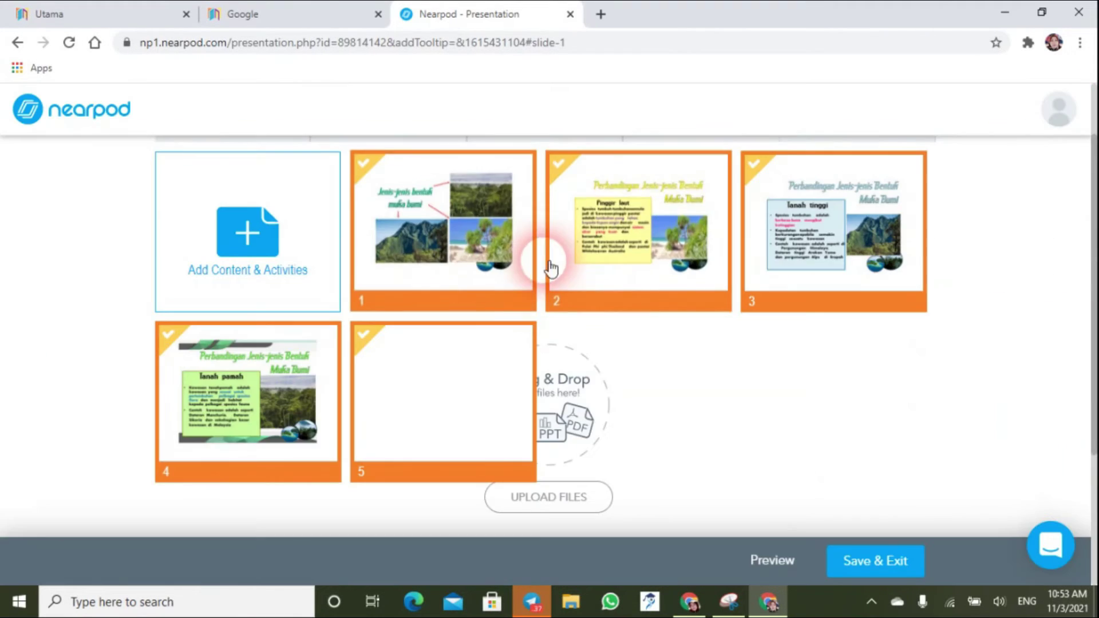
{"action": "left_click_drag", "start_coordinate": [659, 294], "coordinate": [564, 240]}
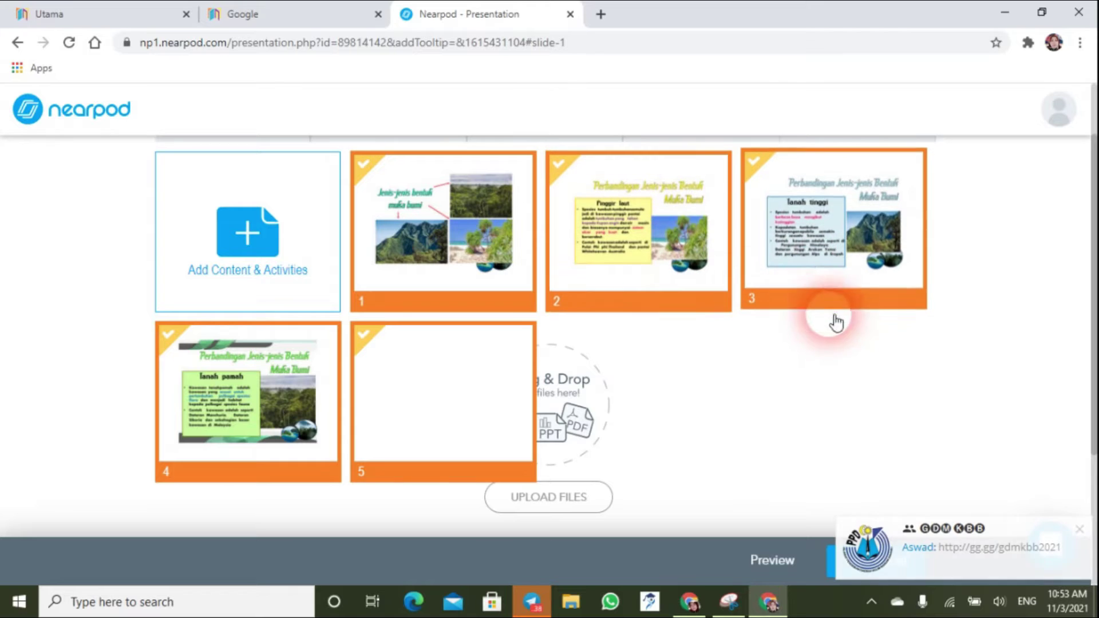
- Add a quiz asking "Berapa jenis bentuk muka bumi yg kamu pelajari?" with answers Dua, Tiga and empat, marking Tiga as correct
{"action": "left_click", "coordinate": [373, 201]}
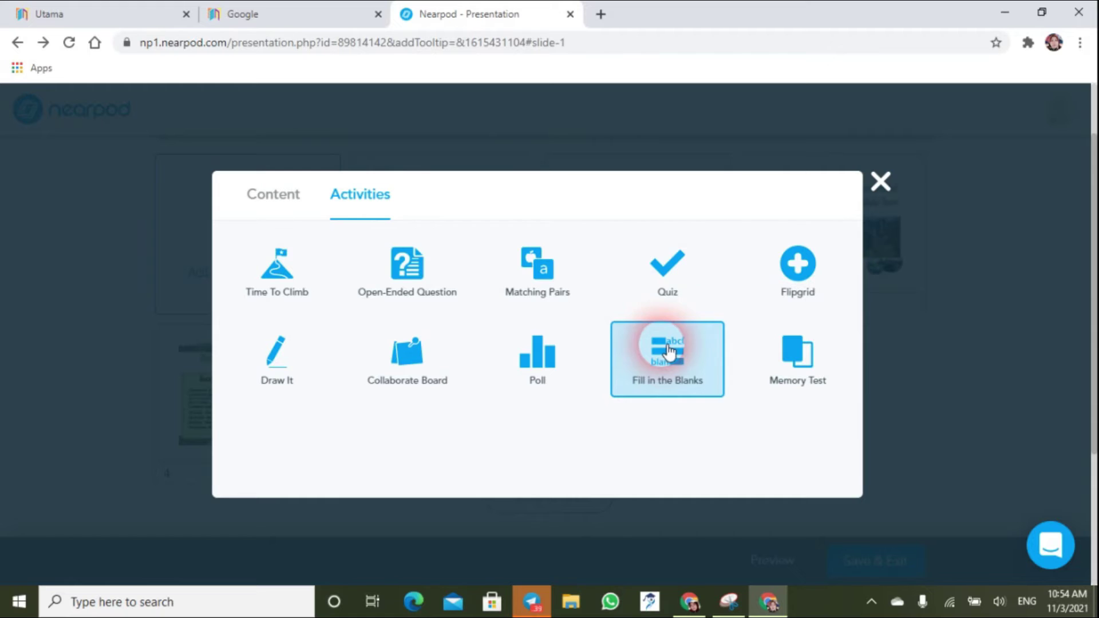
{"action": "left_click", "coordinate": [650, 283]}
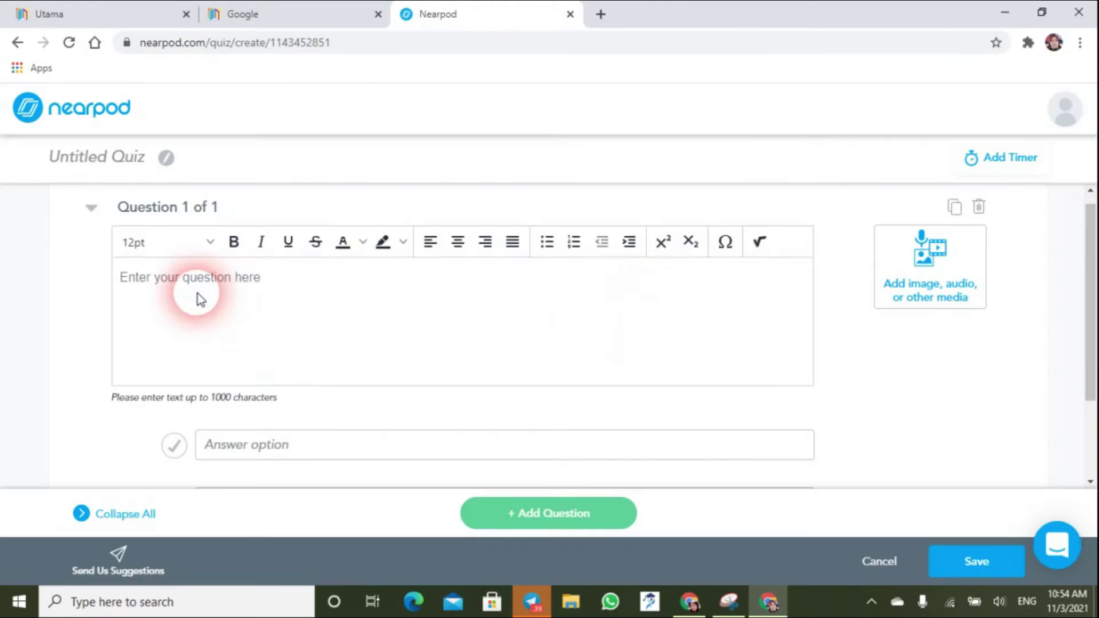
{"action": "left_click", "coordinate": [219, 290]}
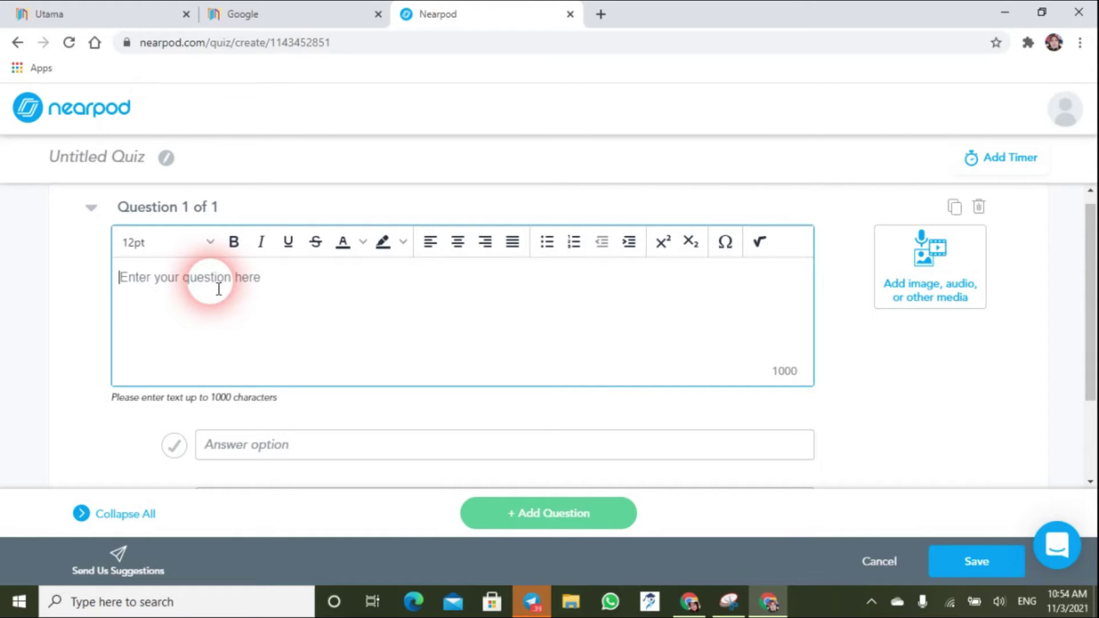
{"action": "scroll", "coordinate": [219, 289], "scroll_direction": "down", "scroll_amount": 2}
{"action": "left_click", "coordinate": [220, 338]}
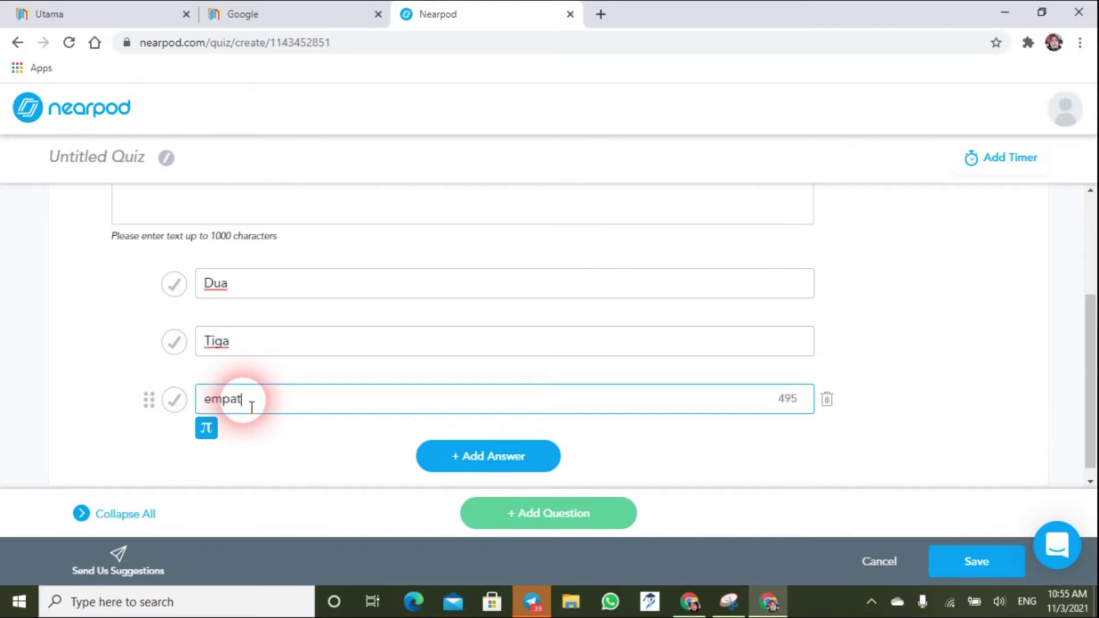
{"action": "left_click", "coordinate": [180, 355]}
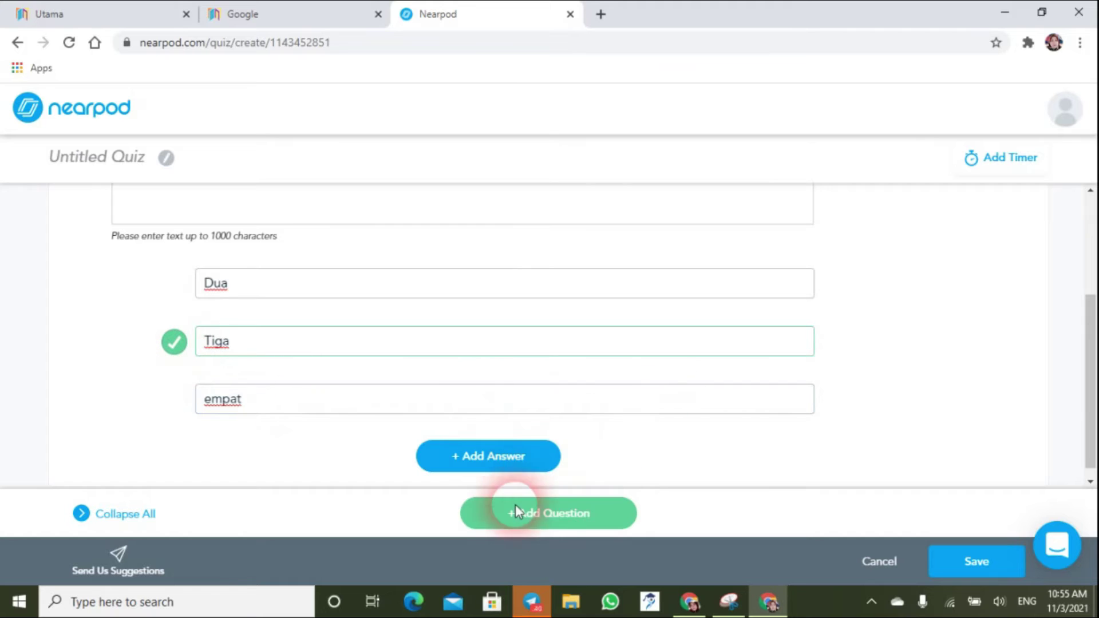
- Add a second question "2) apakahmm ..." with answers ss and dd, mark ss as correct and save the quiz
{"action": "left_click", "coordinate": [565, 515]}
{"action": "left_click", "coordinate": [337, 312]}
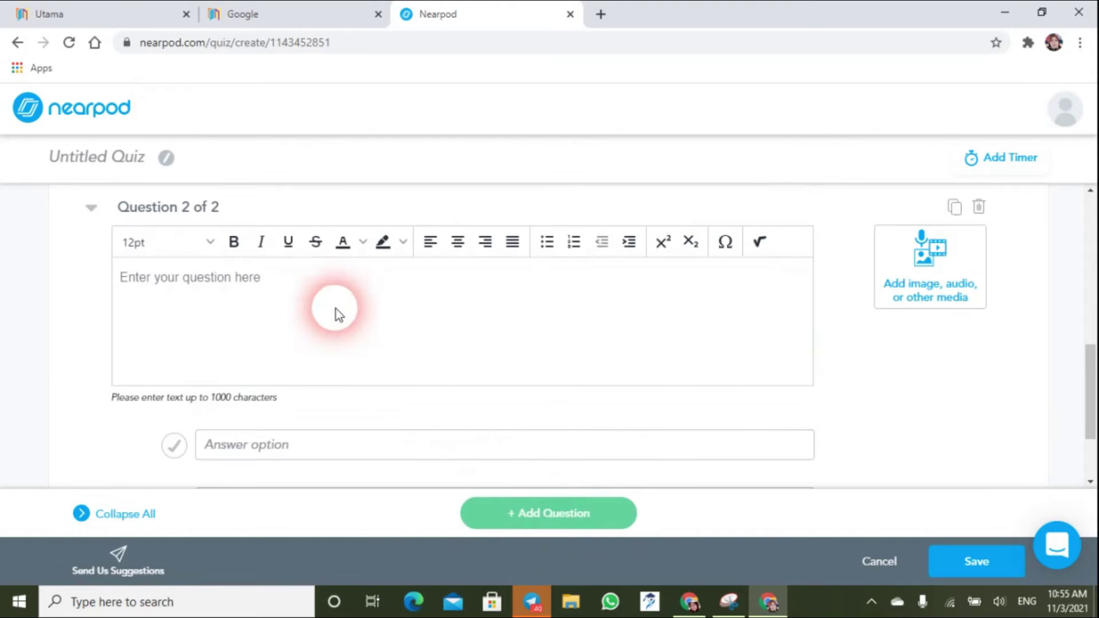
{"action": "left_click", "coordinate": [296, 284]}
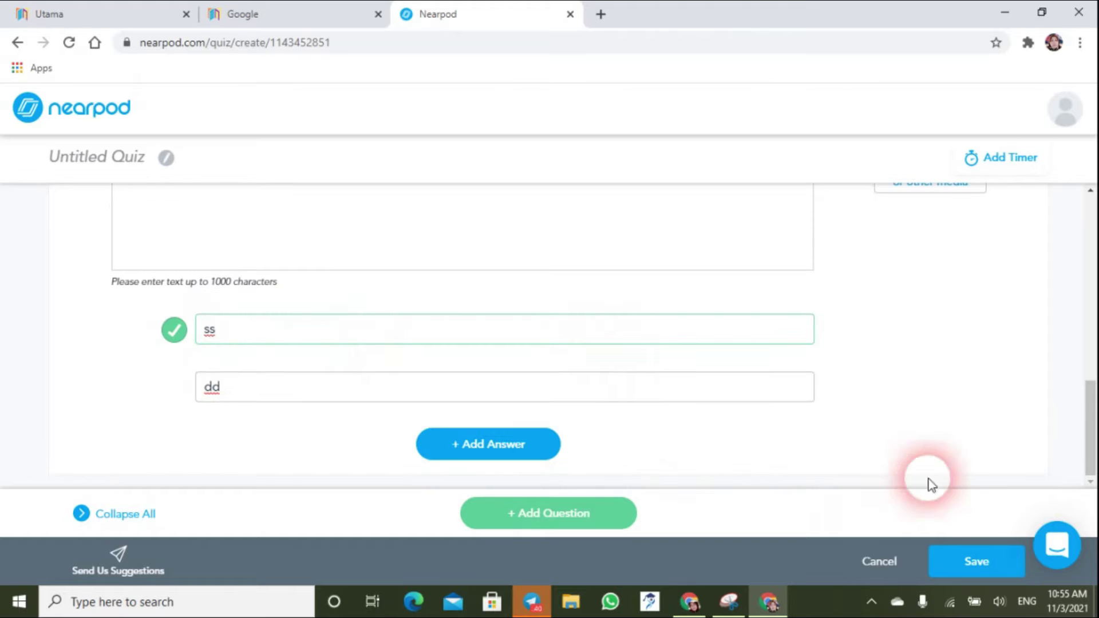
{"action": "left_click", "coordinate": [965, 564]}
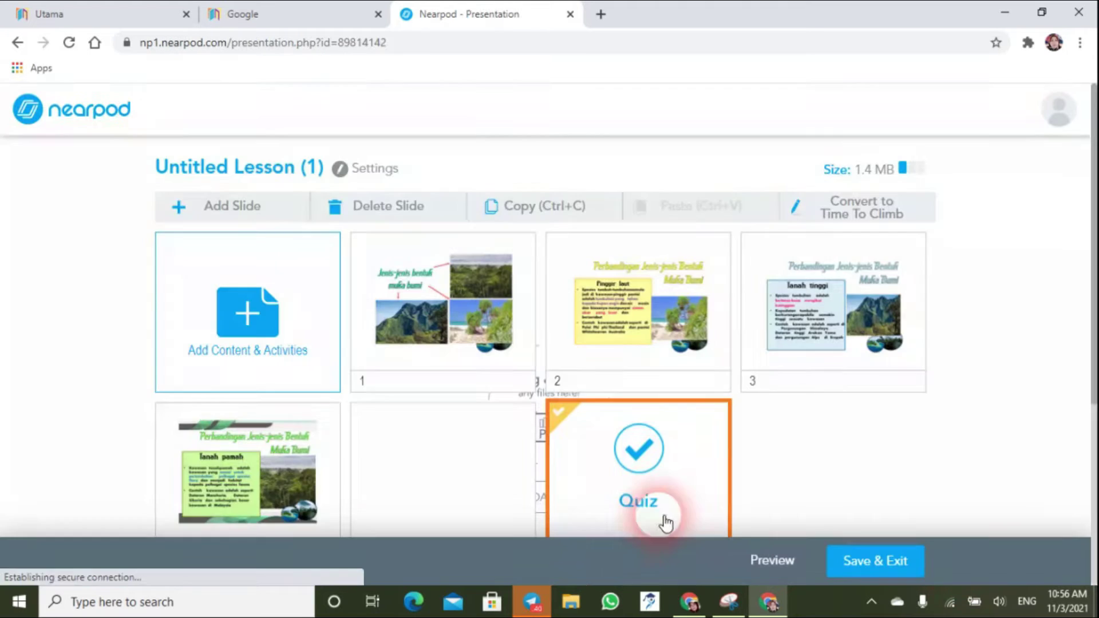
- Move the quiz to position 2 in the lesson, directly after the first slide
{"action": "left_click", "coordinate": [636, 507]}
{"action": "scroll", "coordinate": [646, 497], "scroll_direction": "down", "scroll_amount": 1}
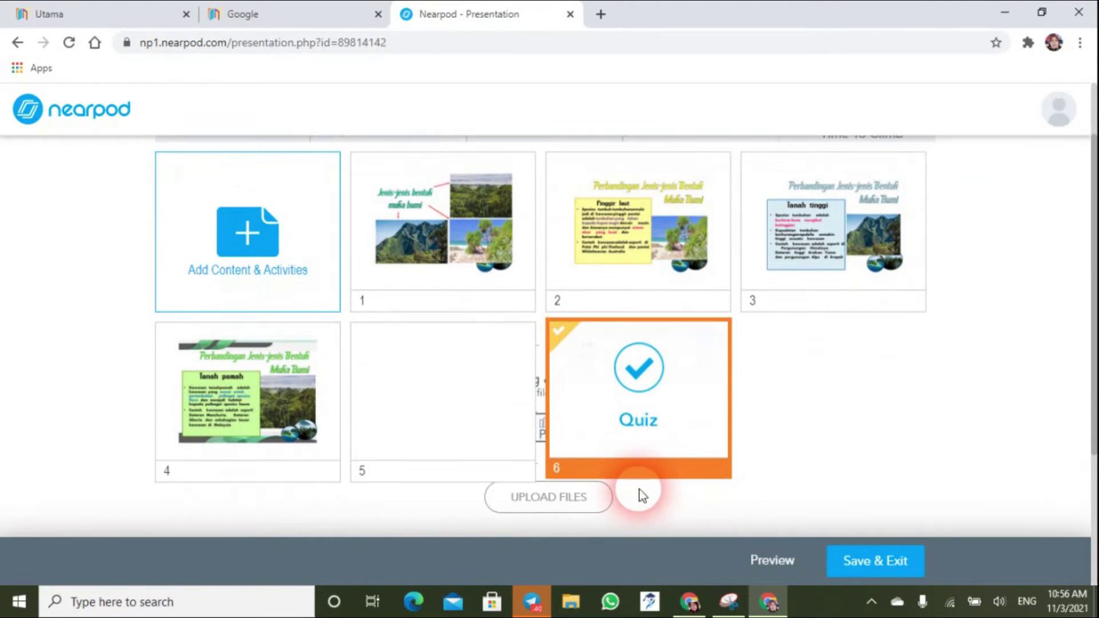
{"action": "left_click_drag", "start_coordinate": [611, 412], "coordinate": [456, 250]}
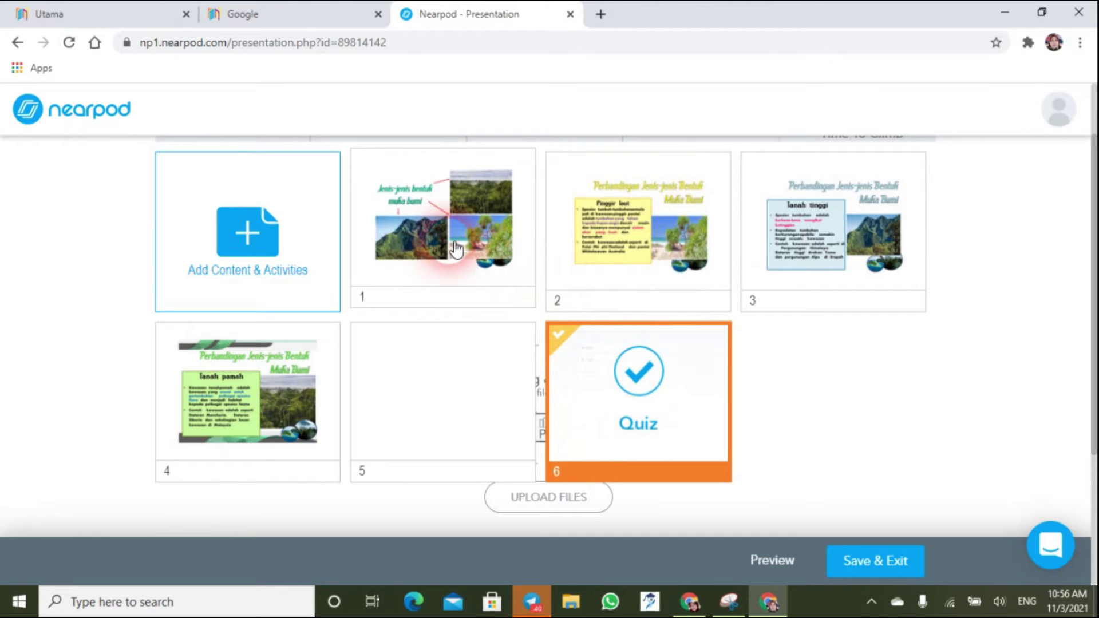
{"action": "left_click_drag", "start_coordinate": [588, 428], "coordinate": [589, 269]}
{"action": "left_click_drag", "start_coordinate": [811, 230], "coordinate": [822, 265]}
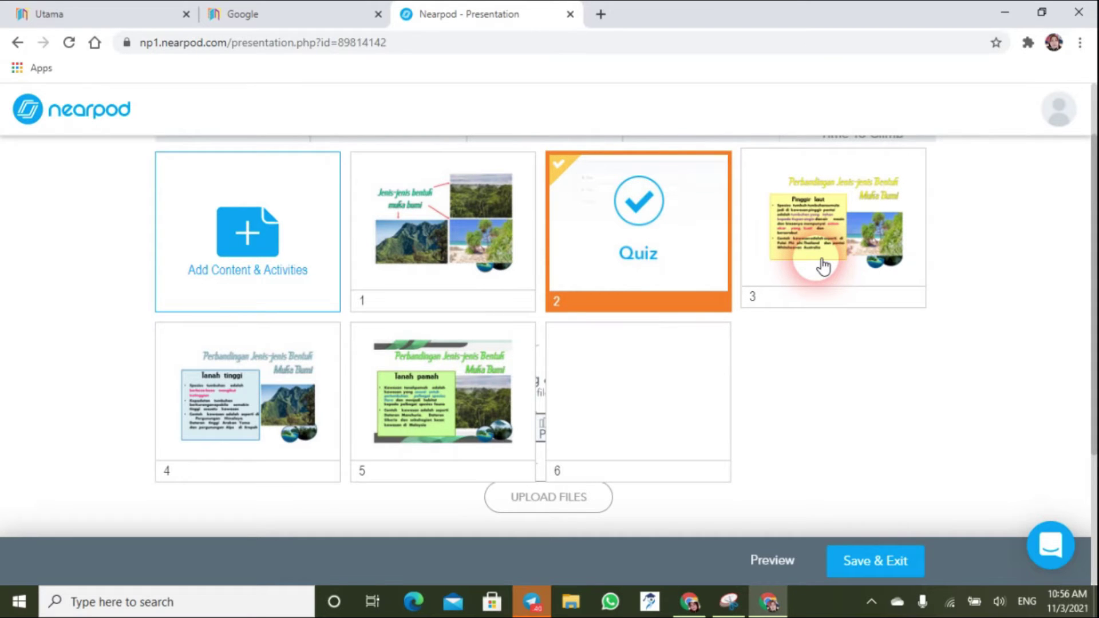
{"action": "mouse_move", "coordinate": [823, 267]}
{"action": "left_mouse_down"}
{"action": "mouse_move", "coordinate": [807, 295]}
{"action": "mouse_move", "coordinate": [819, 265]}
{"action": "mouse_move", "coordinate": [824, 279]}
{"action": "mouse_move", "coordinate": [864, 238]}
{"action": "mouse_move", "coordinate": [854, 263]}
{"action": "mouse_move", "coordinate": [841, 253]}
{"action": "mouse_move", "coordinate": [837, 280]}
{"action": "left_mouse_up"}
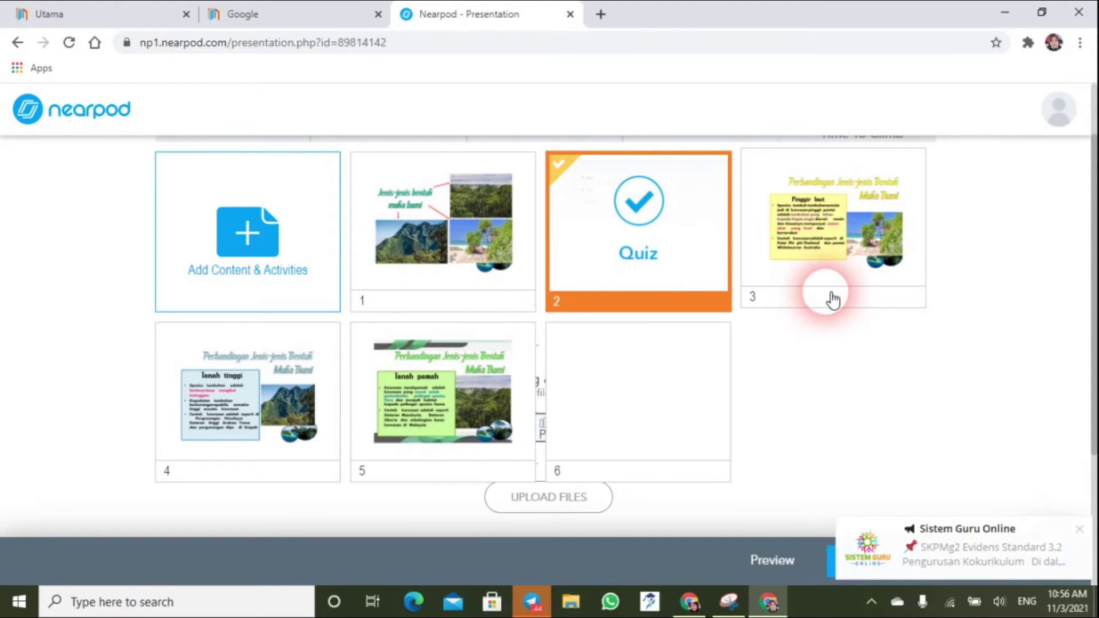
- Preview the lesson as a student from the first slide, answering the quiz questions with Tiga and ss
{"action": "left_click", "coordinate": [770, 561]}
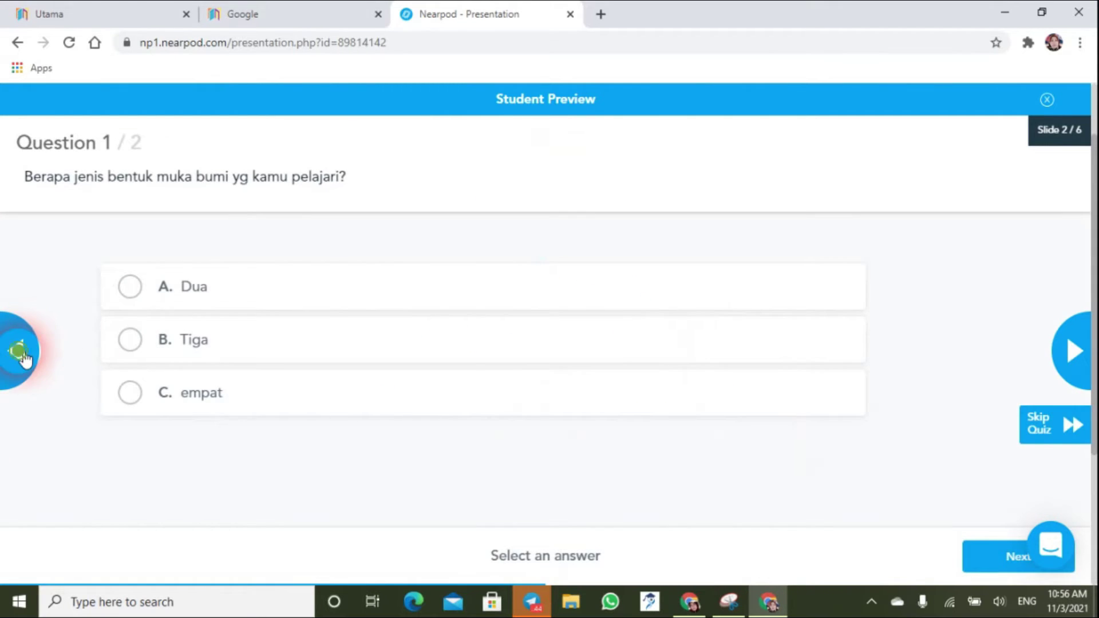
{"action": "left_click", "coordinate": [22, 352]}
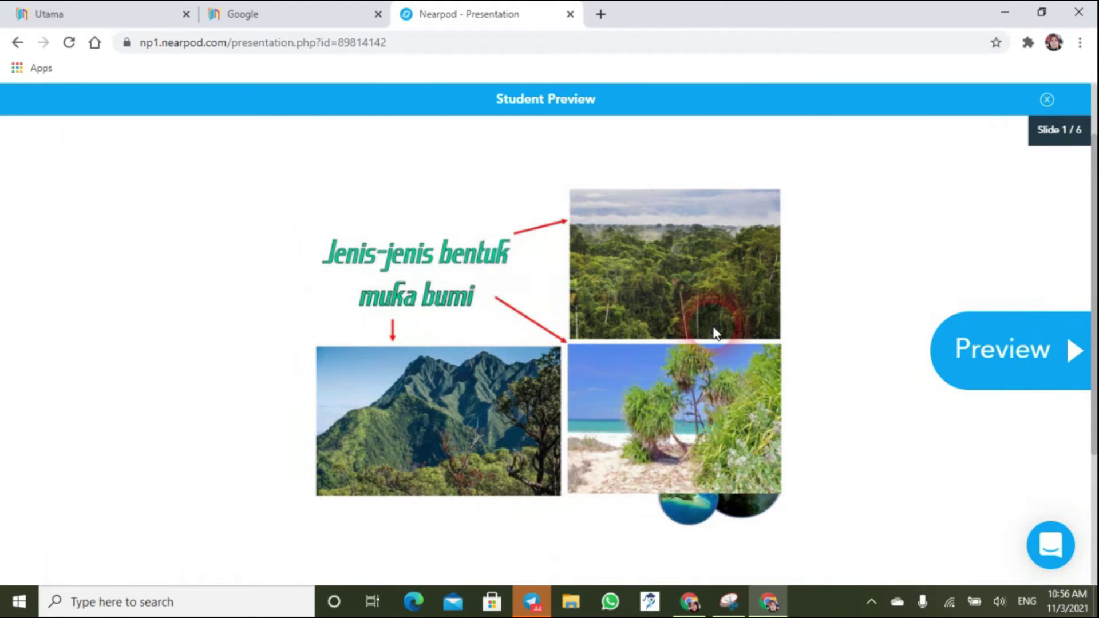
{"action": "left_click", "coordinate": [1033, 365]}
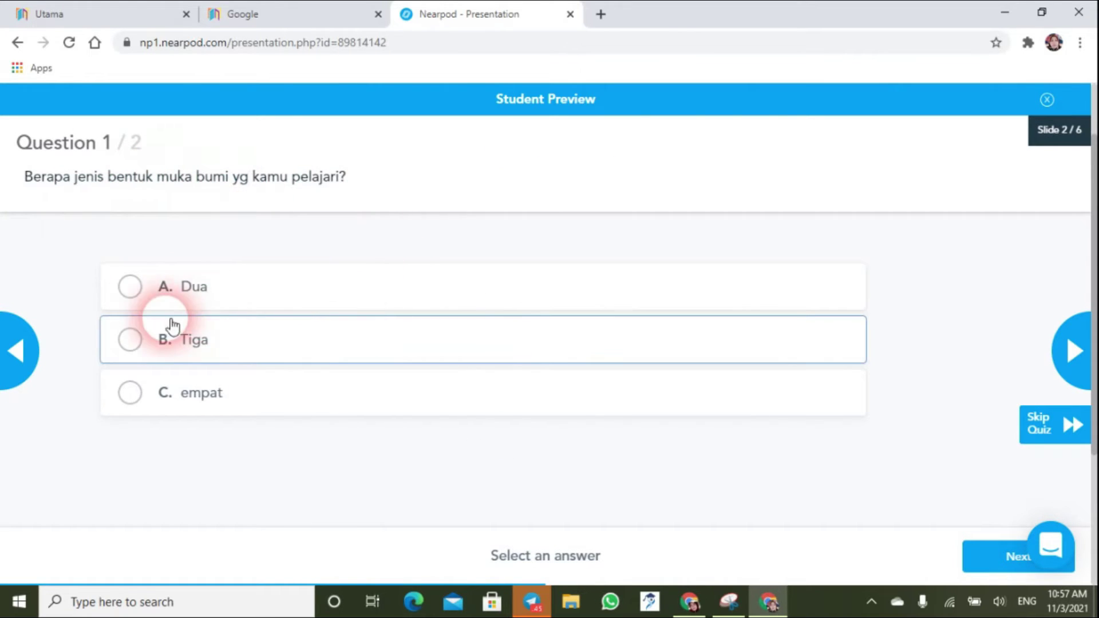
{"action": "left_click", "coordinate": [134, 337]}
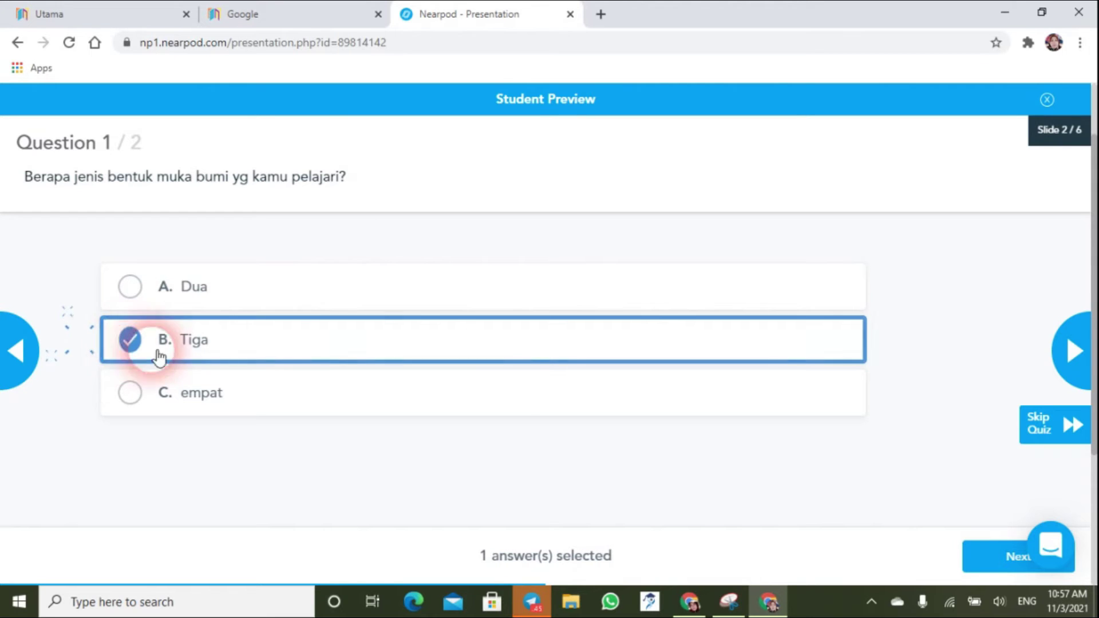
{"action": "left_click", "coordinate": [1079, 360]}
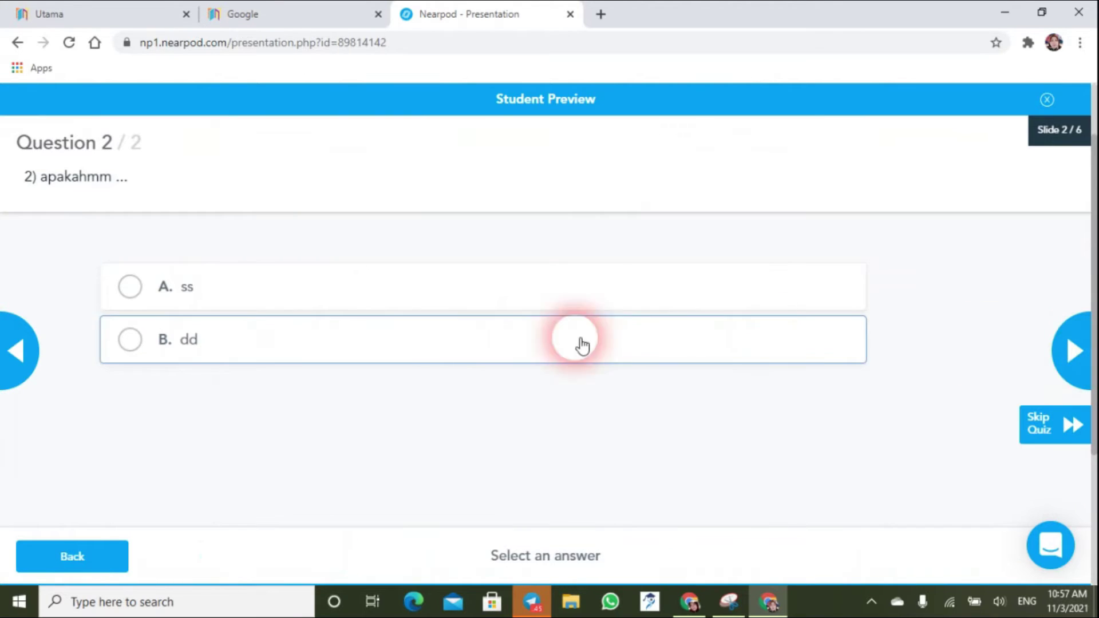
{"action": "left_click", "coordinate": [133, 287]}
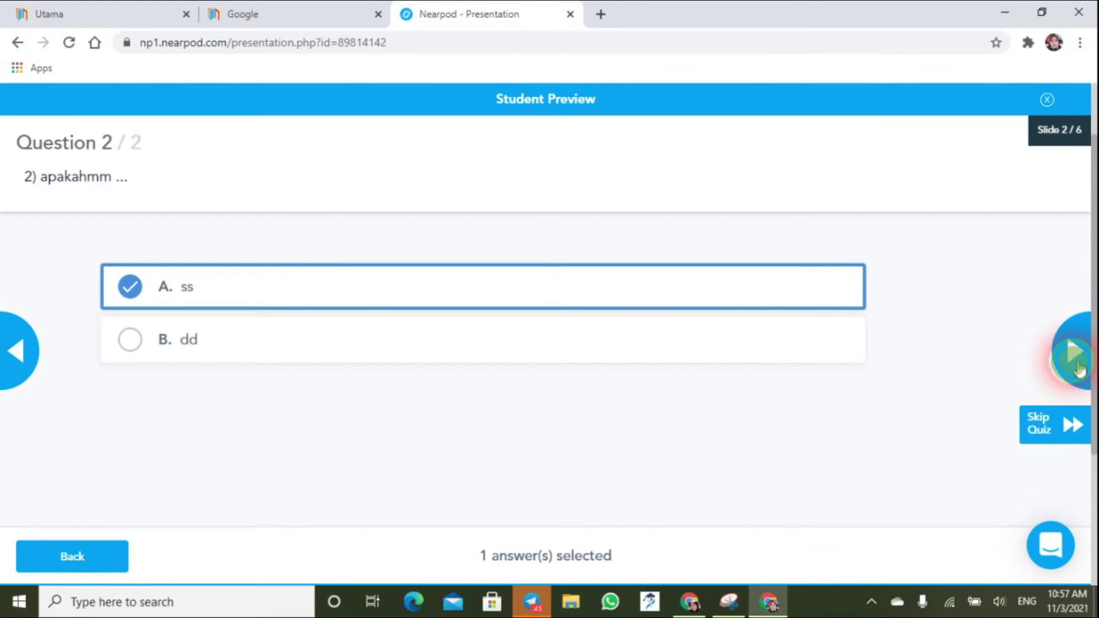
{"action": "left_click", "coordinate": [1079, 360]}
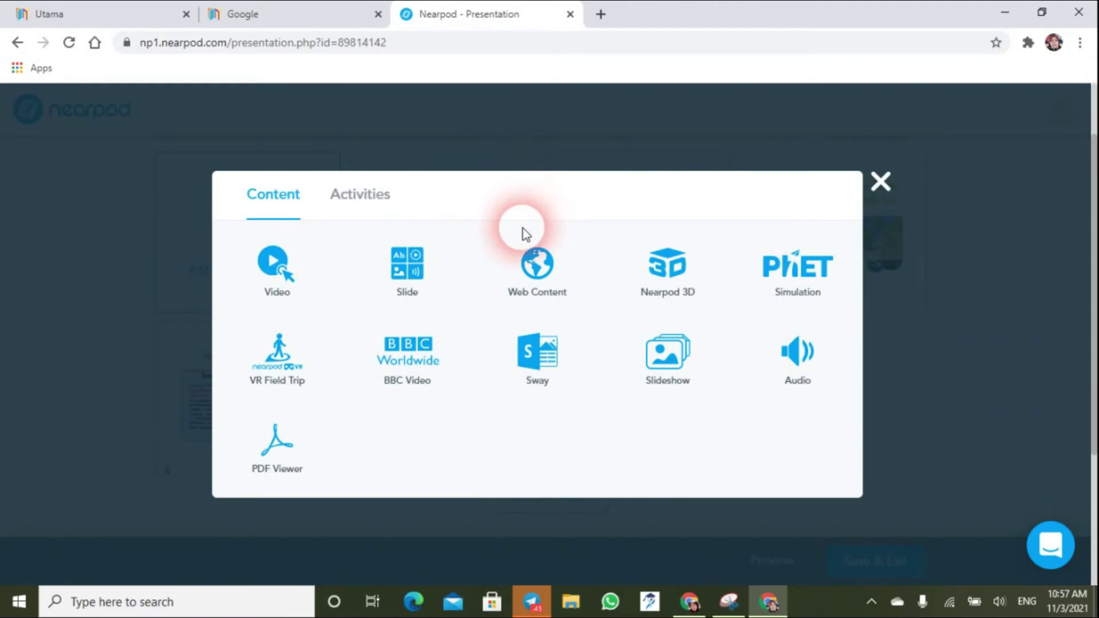
- Create an open-ended question activity asking "Apakah maksud pinggir laut"
{"action": "left_click", "coordinate": [357, 205]}
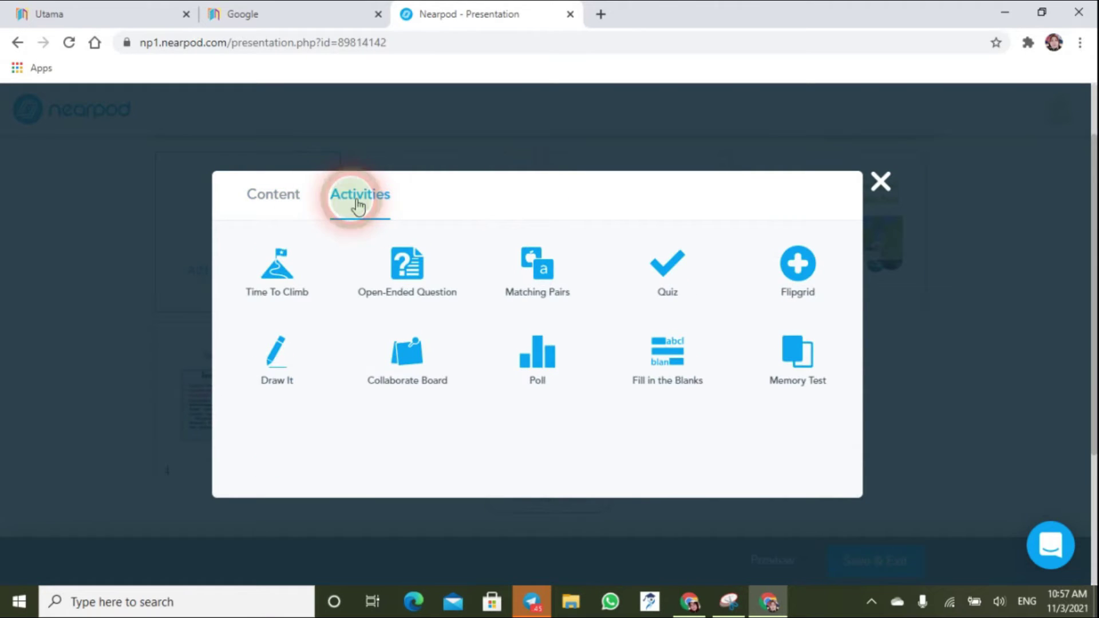
{"action": "left_click", "coordinate": [428, 282]}
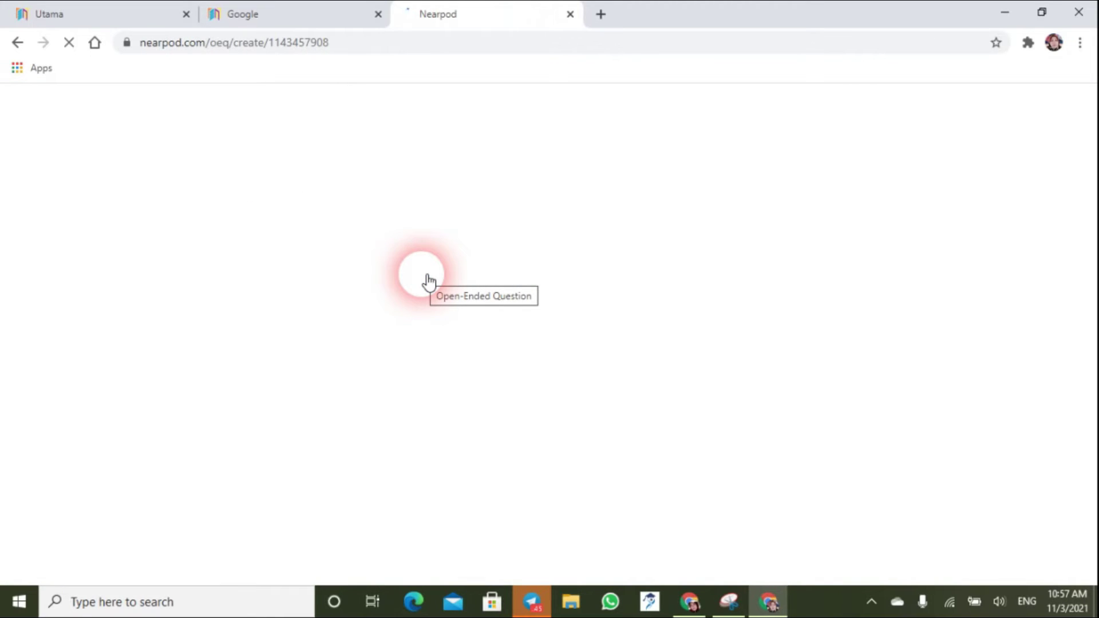
{"action": "left_click", "coordinate": [165, 205]}
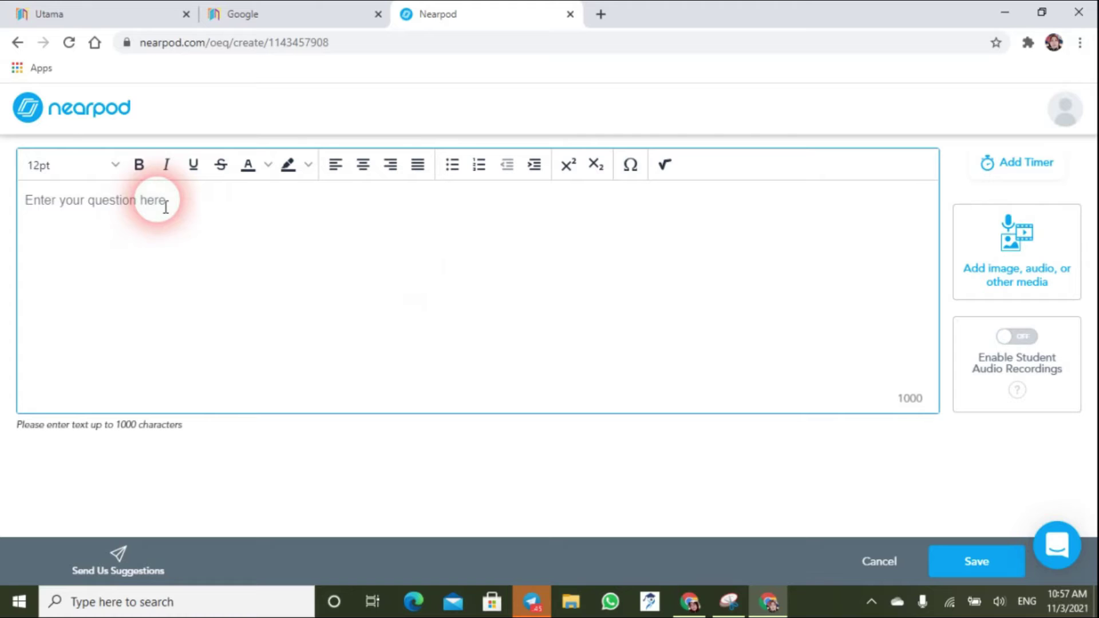
{"action": "type", "text": "Apakah maksud pinggir laut"}
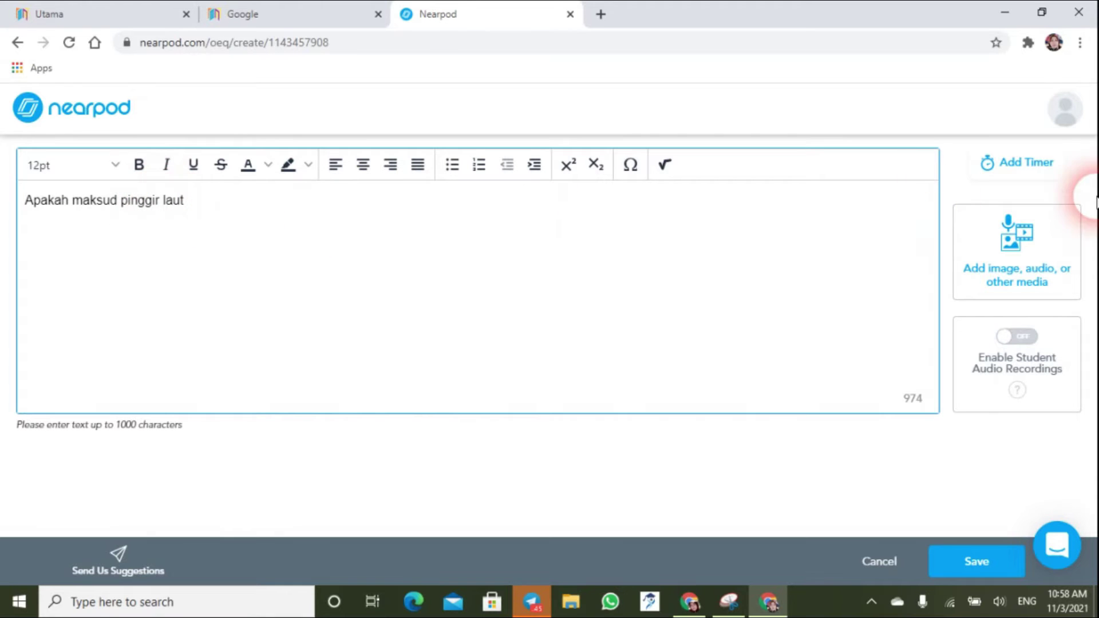
- Add an activity timer of 00 minutes 30 seconds to the open-ended question
{"action": "left_click", "coordinate": [1028, 163]}
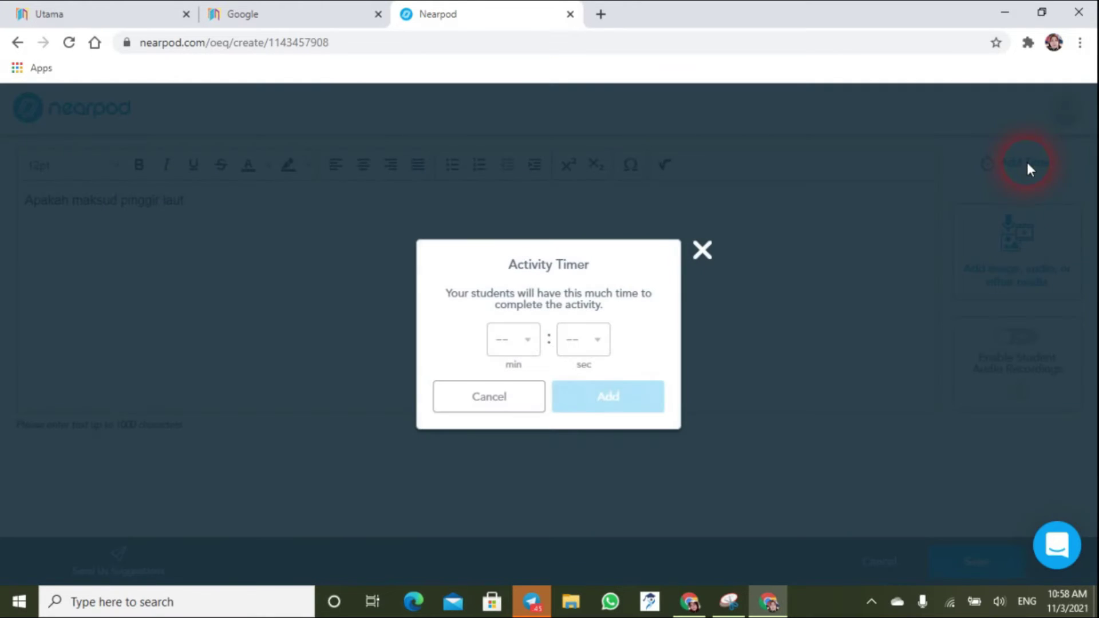
{"action": "left_click", "coordinate": [580, 343]}
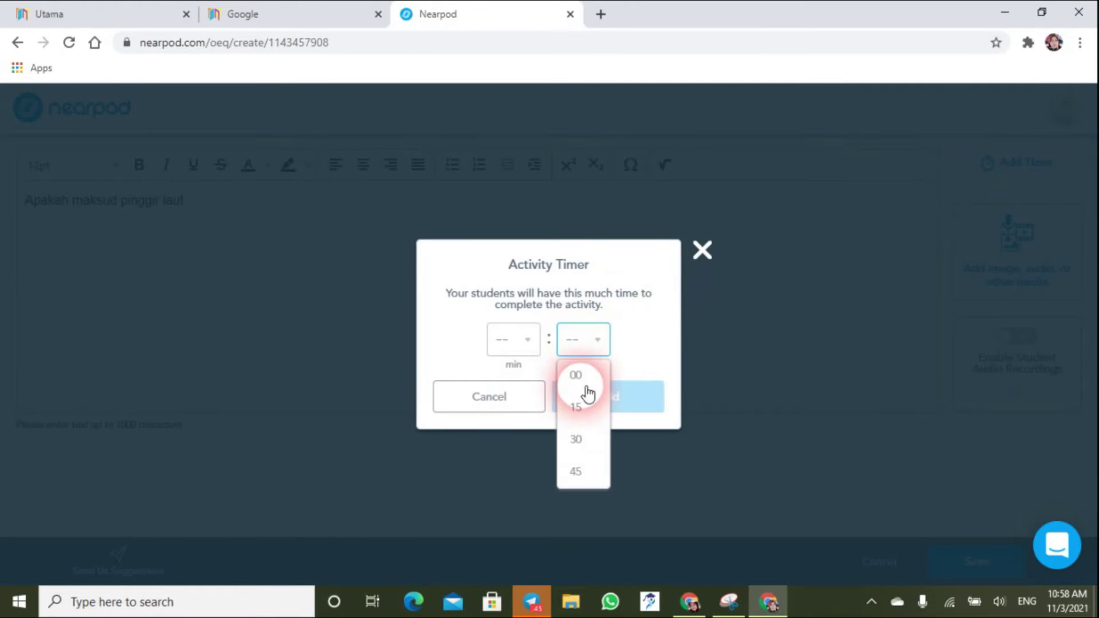
{"action": "left_click", "coordinate": [577, 442]}
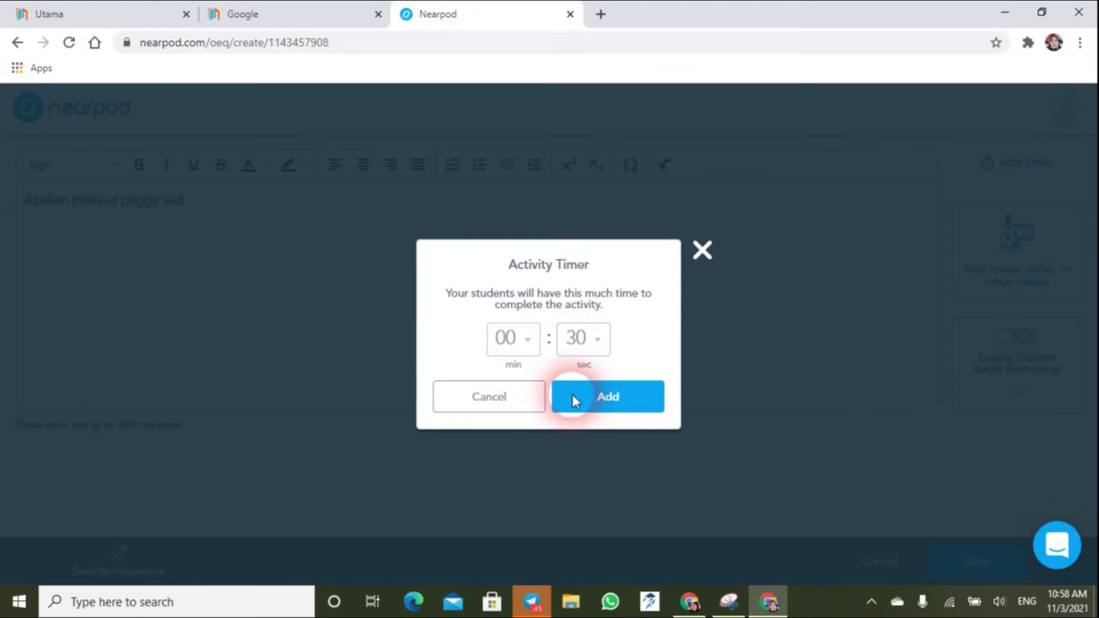
{"action": "left_click", "coordinate": [630, 408]}
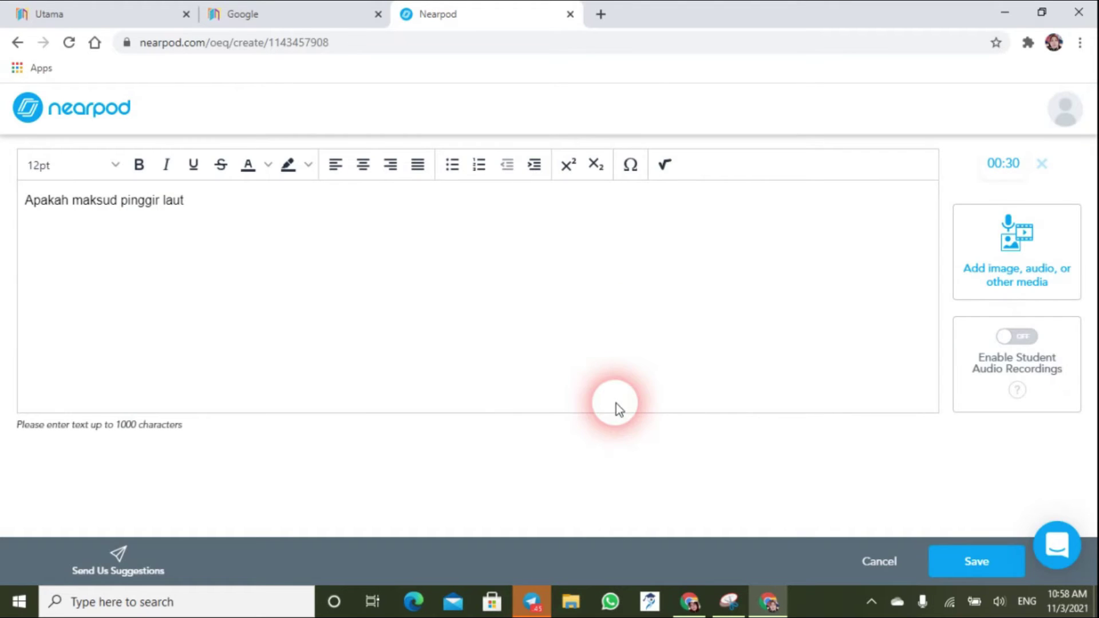
{"action": "left_click", "coordinate": [1018, 261]}
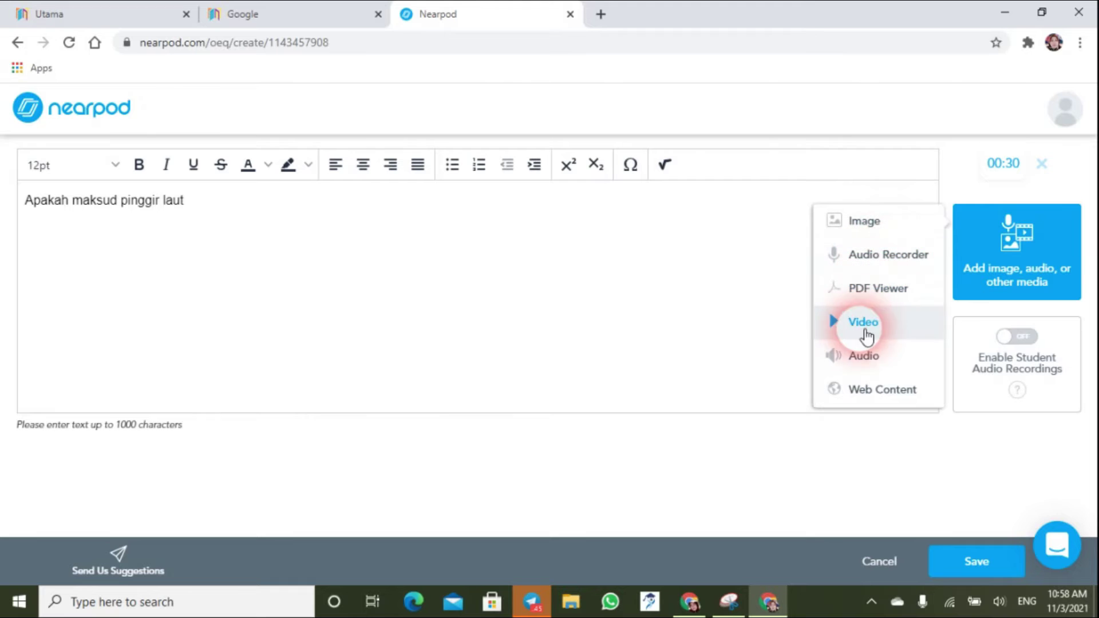
{"action": "left_click", "coordinate": [1024, 339]}
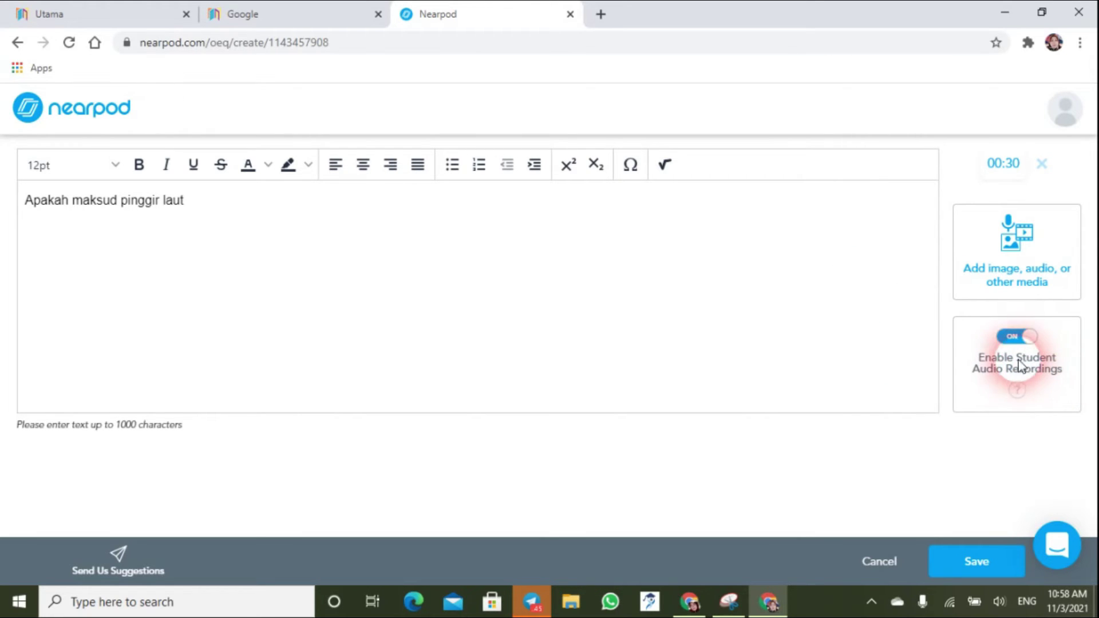
{"action": "left_click", "coordinate": [1021, 341]}
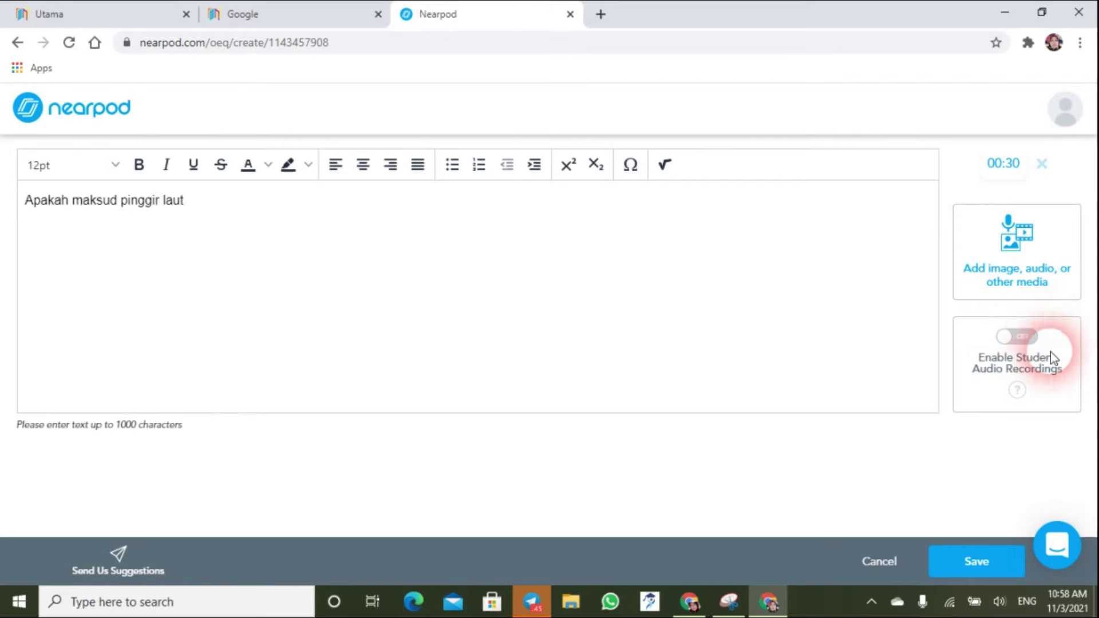
- Save the open-ended question and move it to position 4 in the lesson, directly after the Pinggir laut slide
{"action": "left_click", "coordinate": [988, 563]}
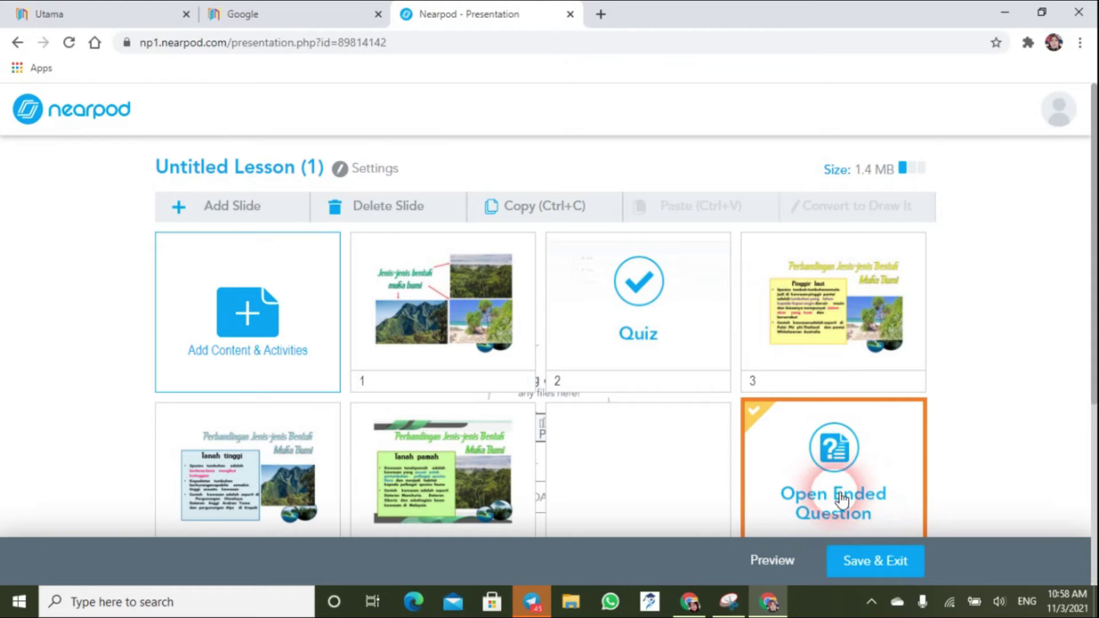
{"action": "left_click_drag", "start_coordinate": [824, 511], "coordinate": [246, 521]}
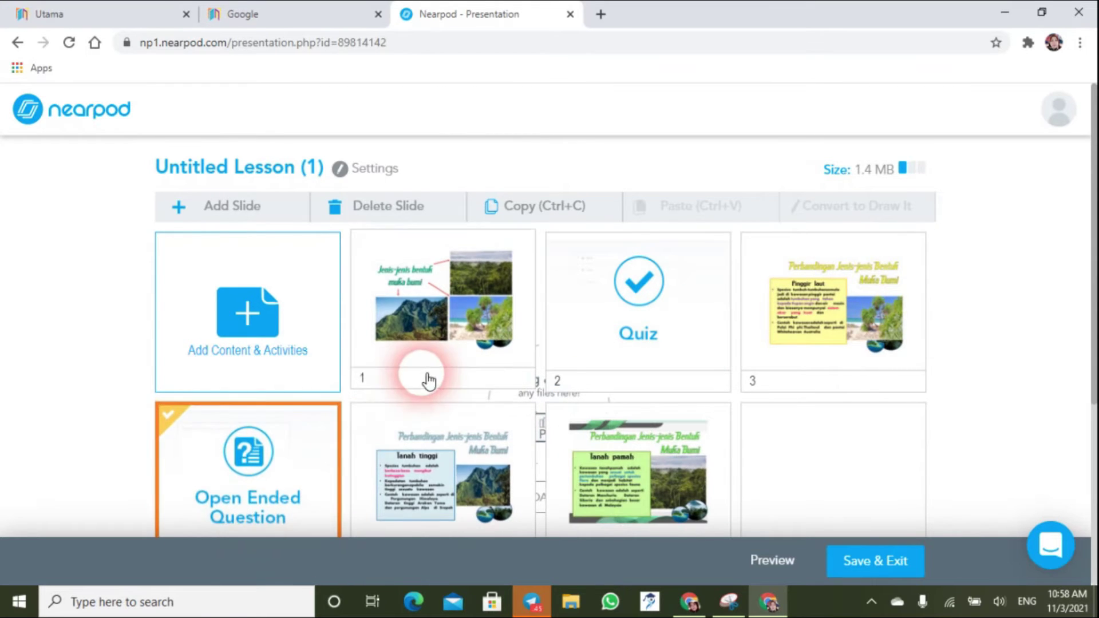
{"action": "scroll", "coordinate": [433, 376], "scroll_direction": "down", "scroll_amount": 3}
{"action": "scroll", "coordinate": [452, 357], "scroll_direction": "up", "scroll_amount": 2}
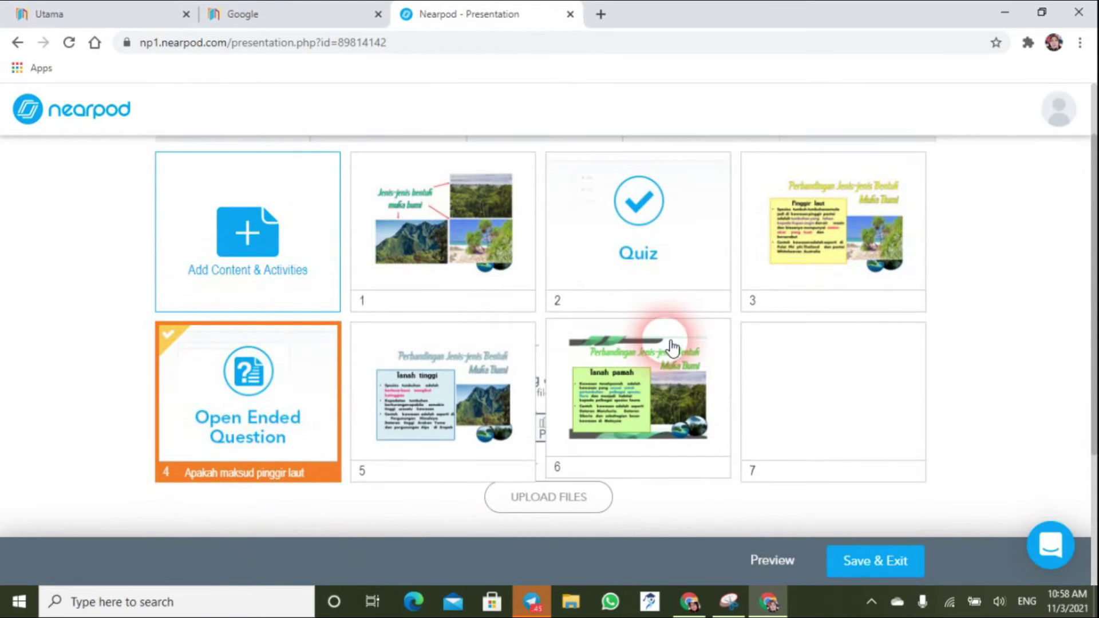
{"action": "scroll", "coordinate": [670, 345], "scroll_direction": "up", "scroll_amount": 2}
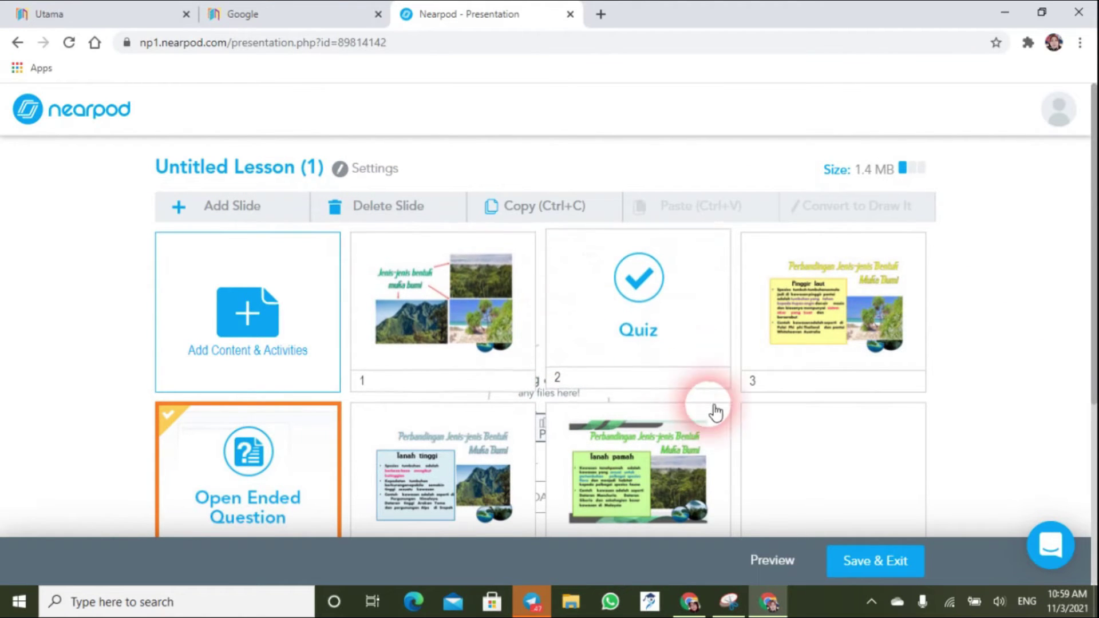
- Delete the blank slide 7 at the end of the lesson
{"action": "left_click", "coordinate": [816, 464]}
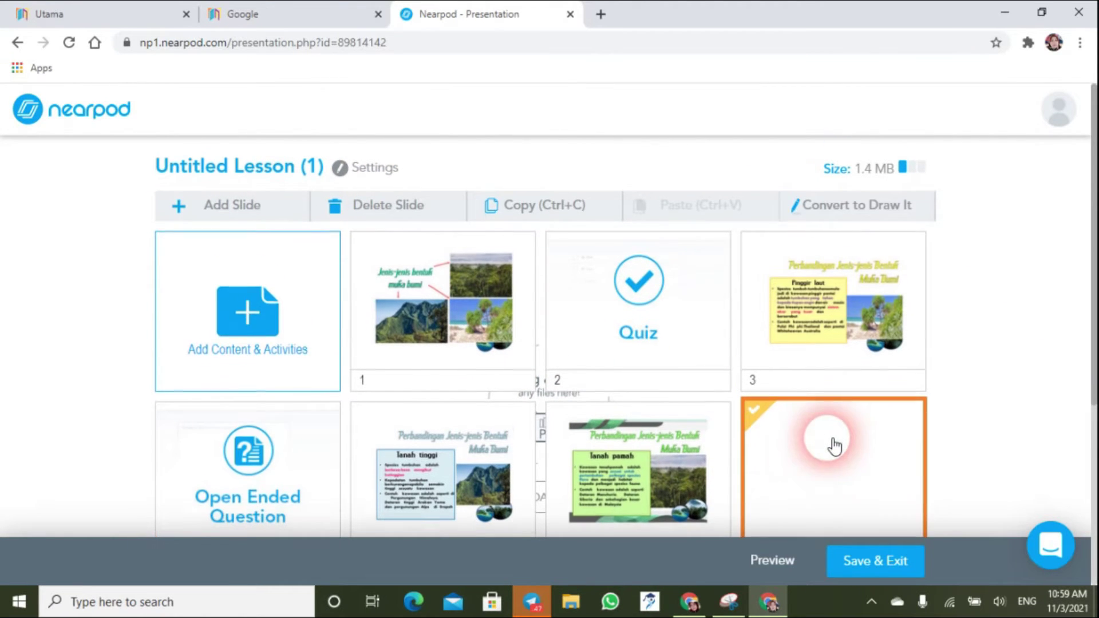
{"action": "scroll", "coordinate": [819, 466], "scroll_direction": "down", "scroll_amount": 1}
{"action": "right_click", "coordinate": [839, 415]}
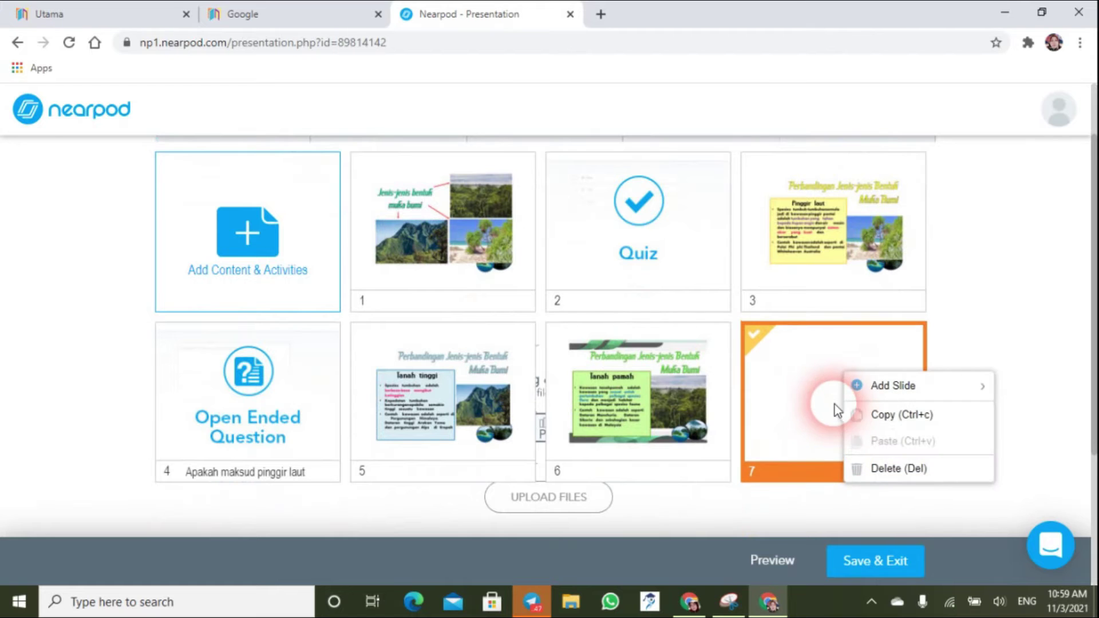
{"action": "left_click", "coordinate": [882, 469]}
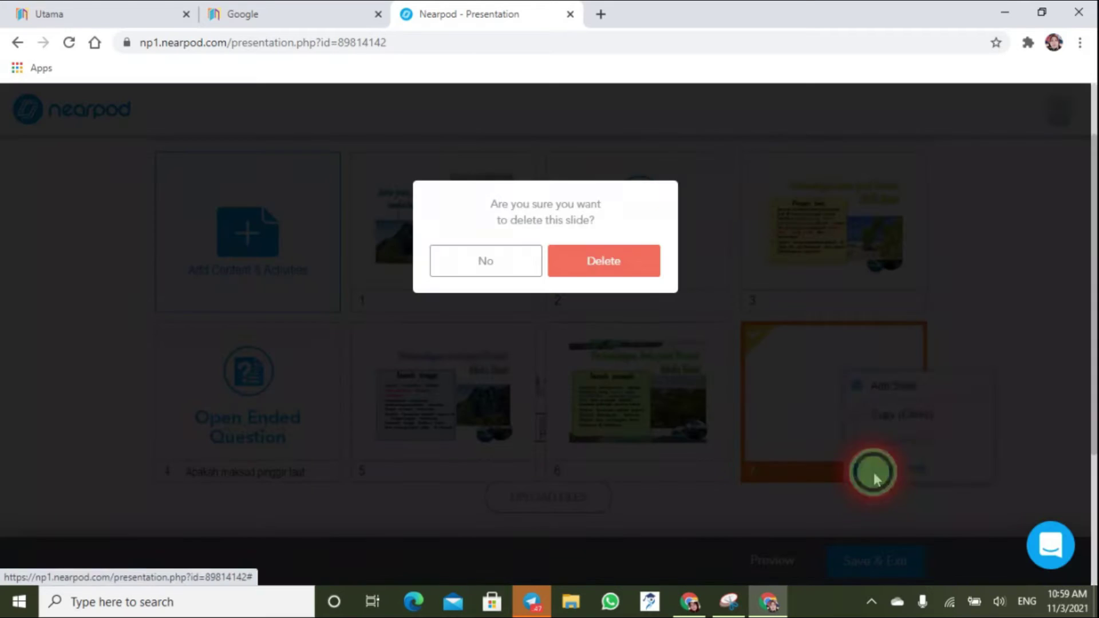
{"action": "left_click", "coordinate": [628, 273]}
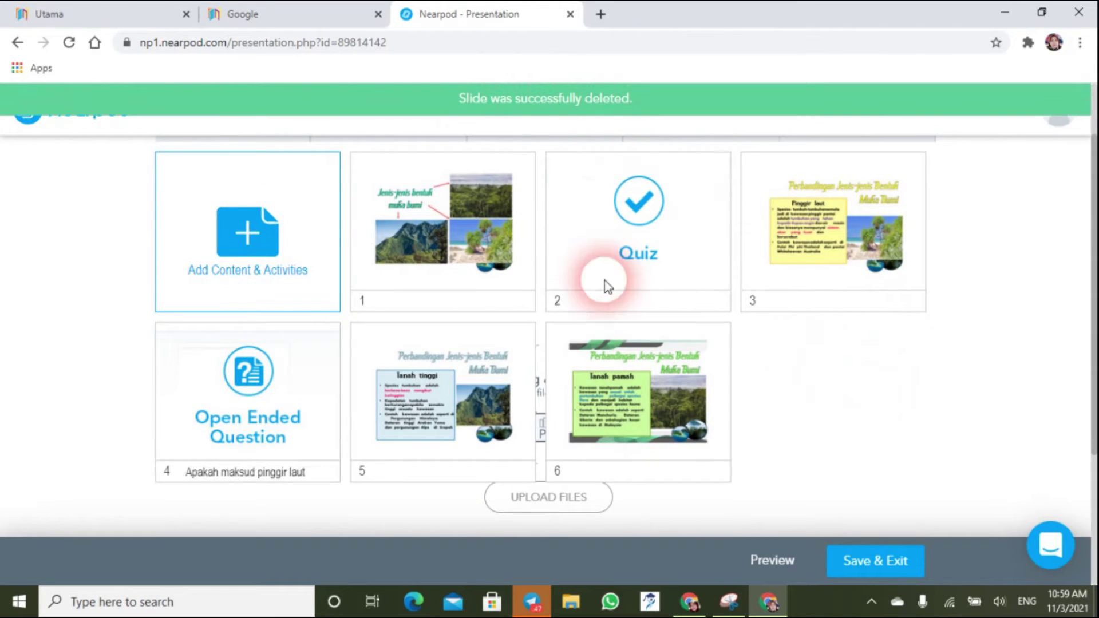
{"action": "scroll", "coordinate": [275, 206], "scroll_direction": "up", "scroll_amount": 1}
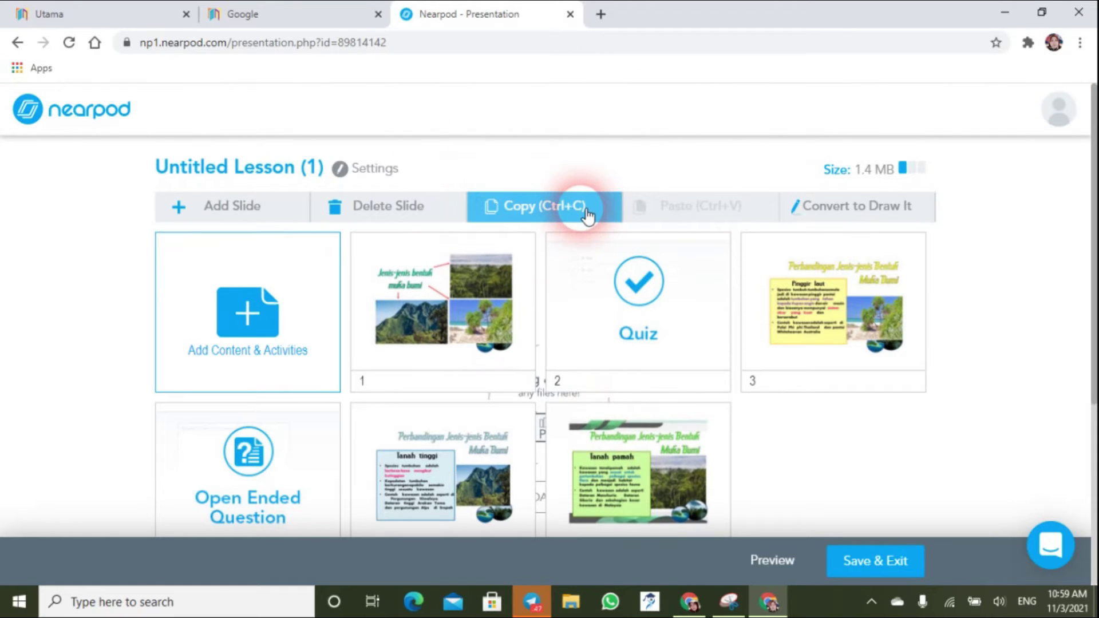
- Create a Matching Pairs activity with the instructions "Sila match gambar dengan jawapan betul"
{"action": "scroll", "coordinate": [401, 315], "scroll_direction": "down", "scroll_amount": 2}
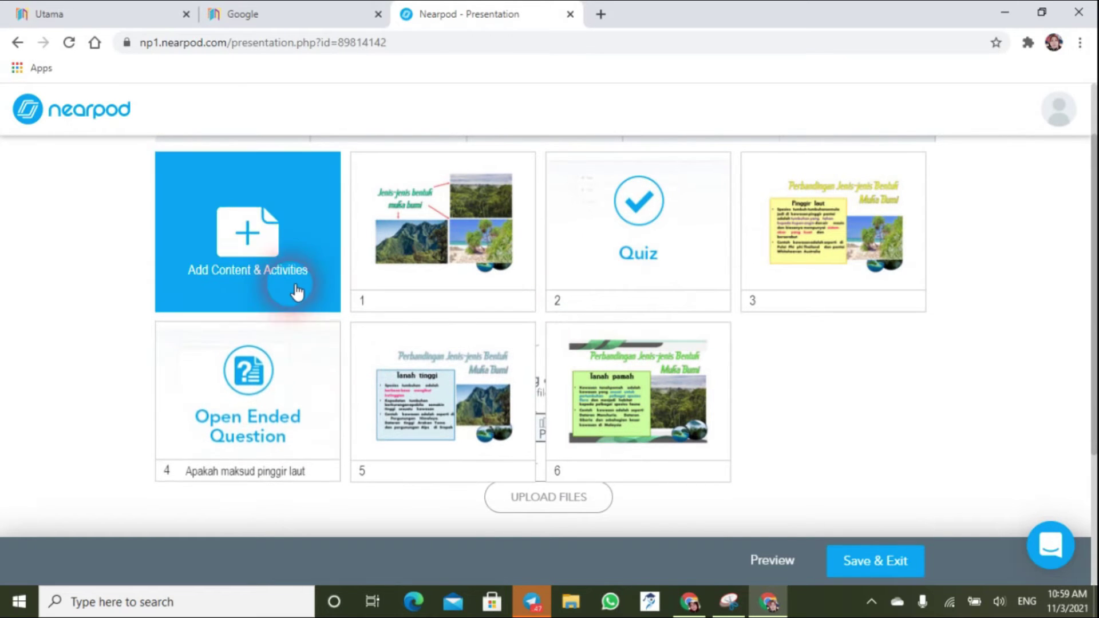
{"action": "left_click", "coordinate": [264, 252]}
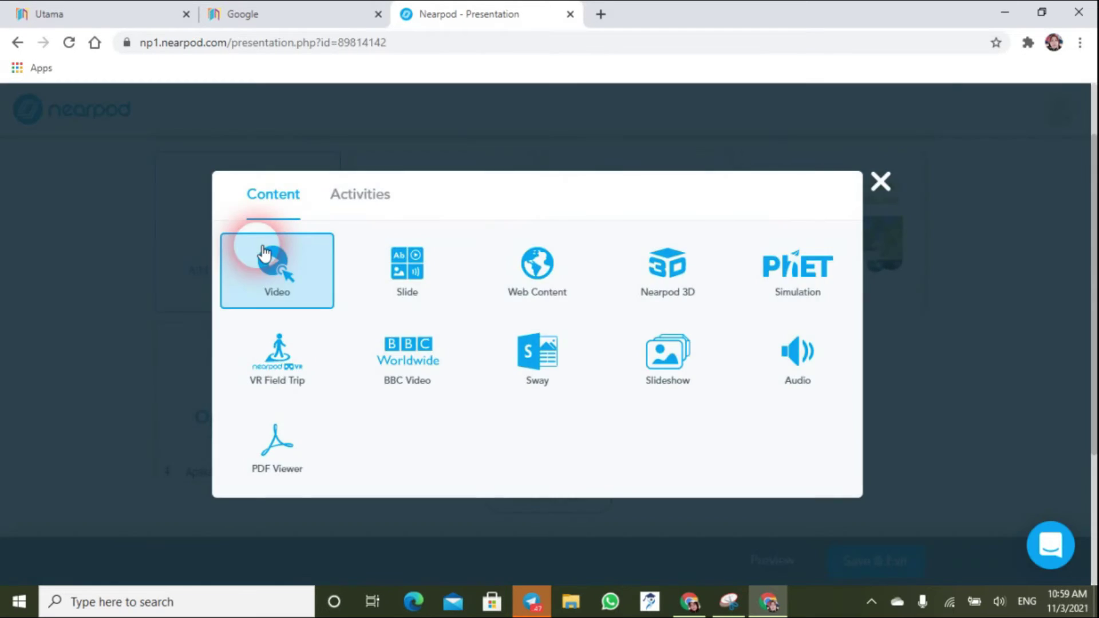
{"action": "left_click", "coordinate": [381, 197]}
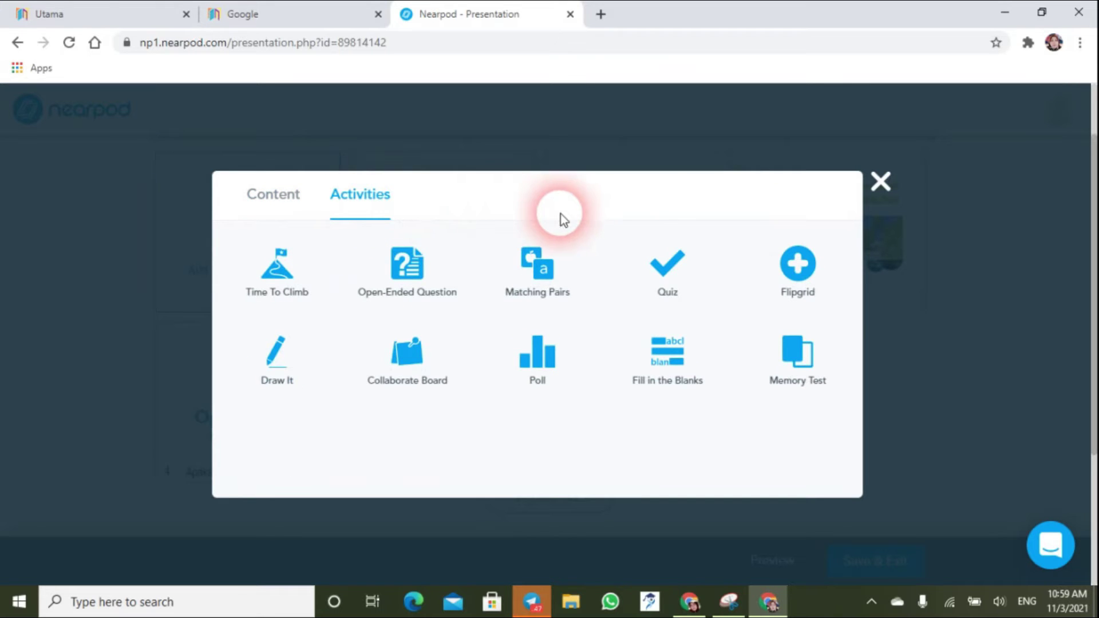
{"action": "left_click", "coordinate": [531, 297]}
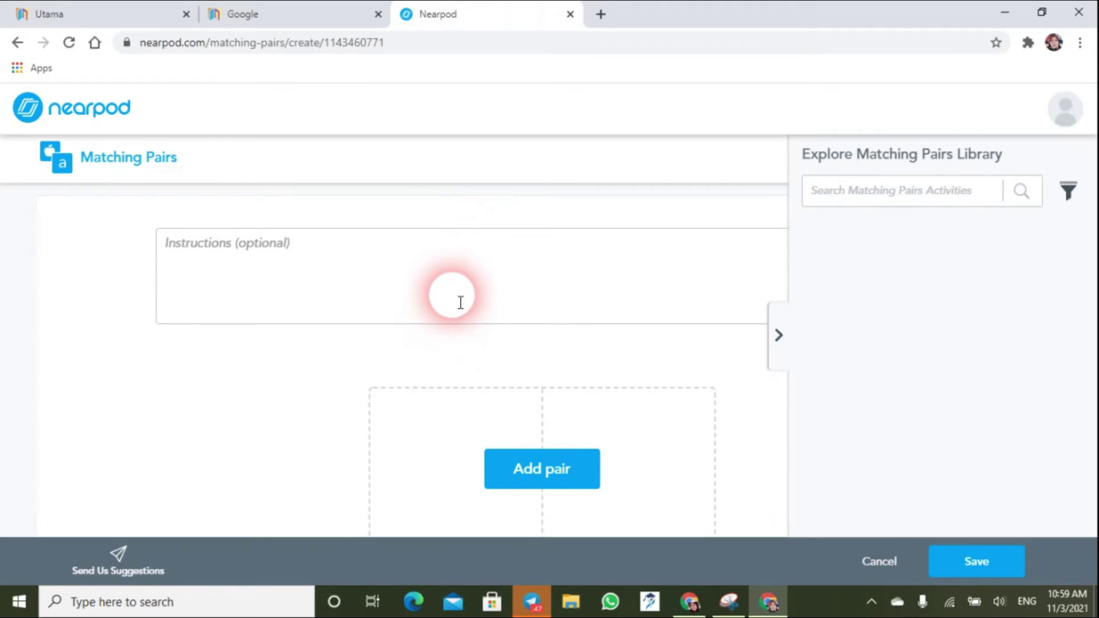
{"action": "scroll", "coordinate": [452, 298], "scroll_direction": "down", "scroll_amount": 1}
{"action": "scroll", "coordinate": [452, 296], "scroll_direction": "up", "scroll_amount": 1}
{"action": "left_click", "coordinate": [280, 241]}
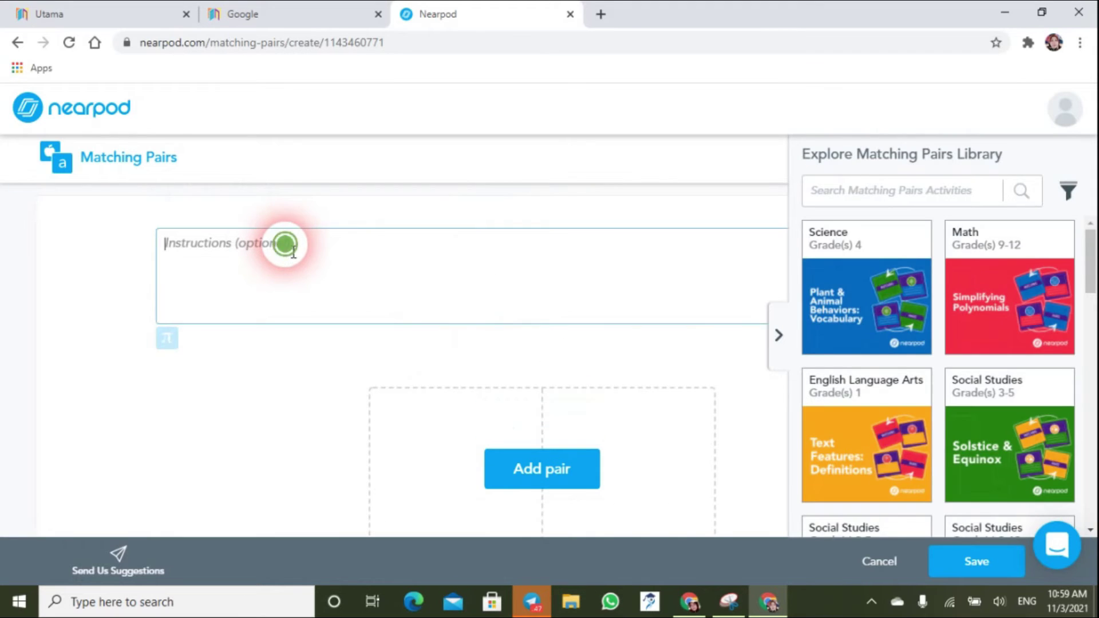
{"action": "type", "text": "Sila match gambar dengan jawapan betul"}
- Add a first pair matching the text "pinggir laut" with the uploaded image download (1).jpg from the GAMBAR folder
{"action": "scroll", "coordinate": [464, 238], "scroll_direction": "down", "scroll_amount": 1}
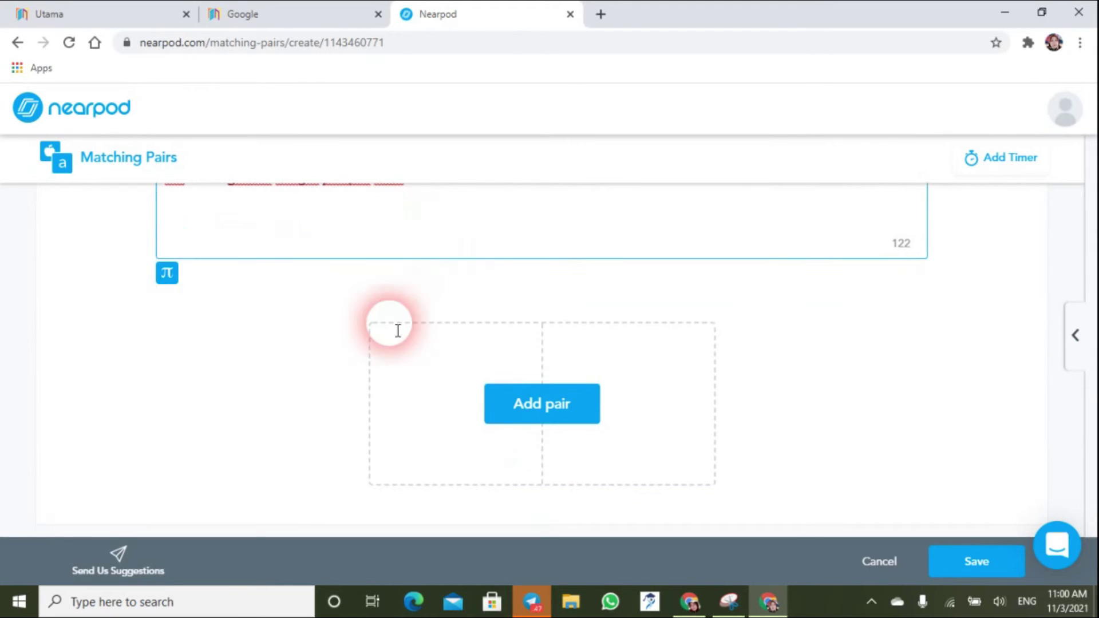
{"action": "left_click", "coordinate": [471, 422]}
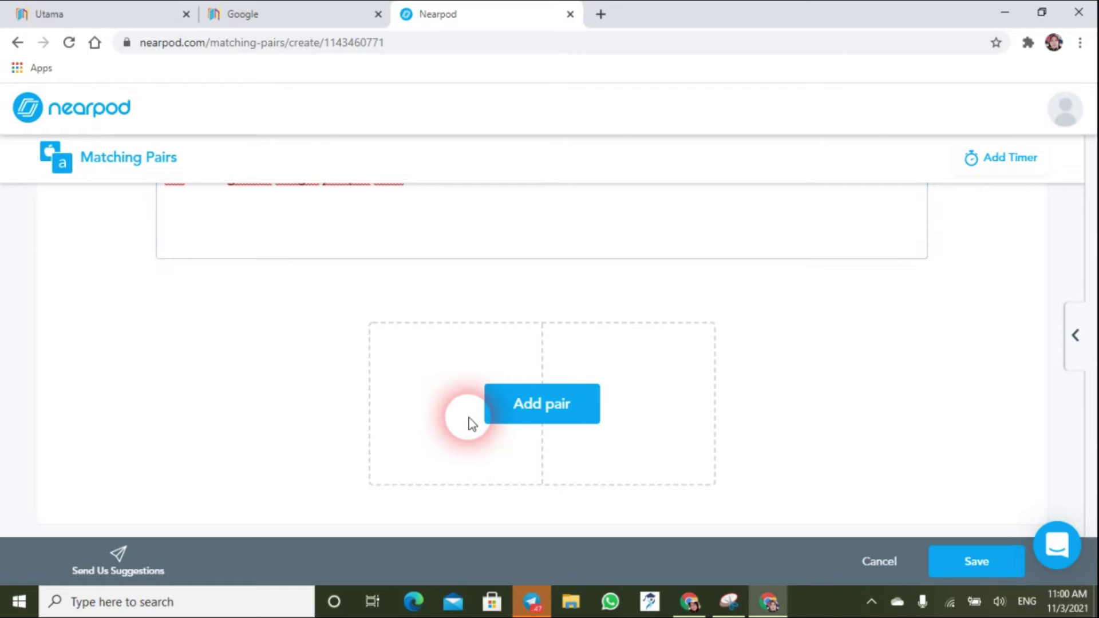
{"action": "left_click", "coordinate": [559, 409]}
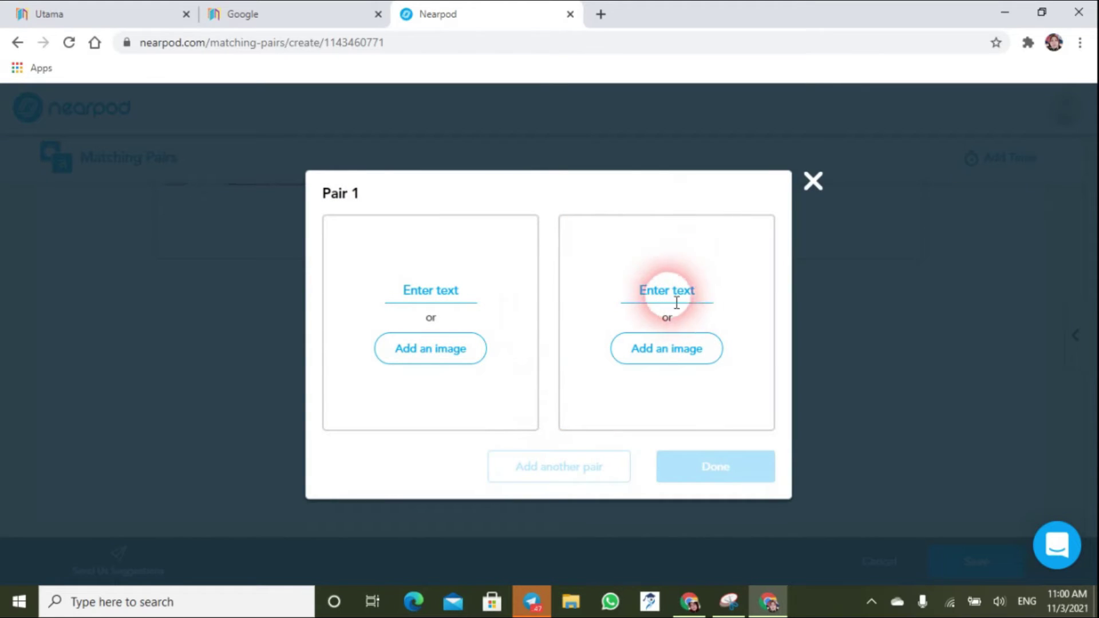
{"action": "left_click", "coordinate": [458, 295]}
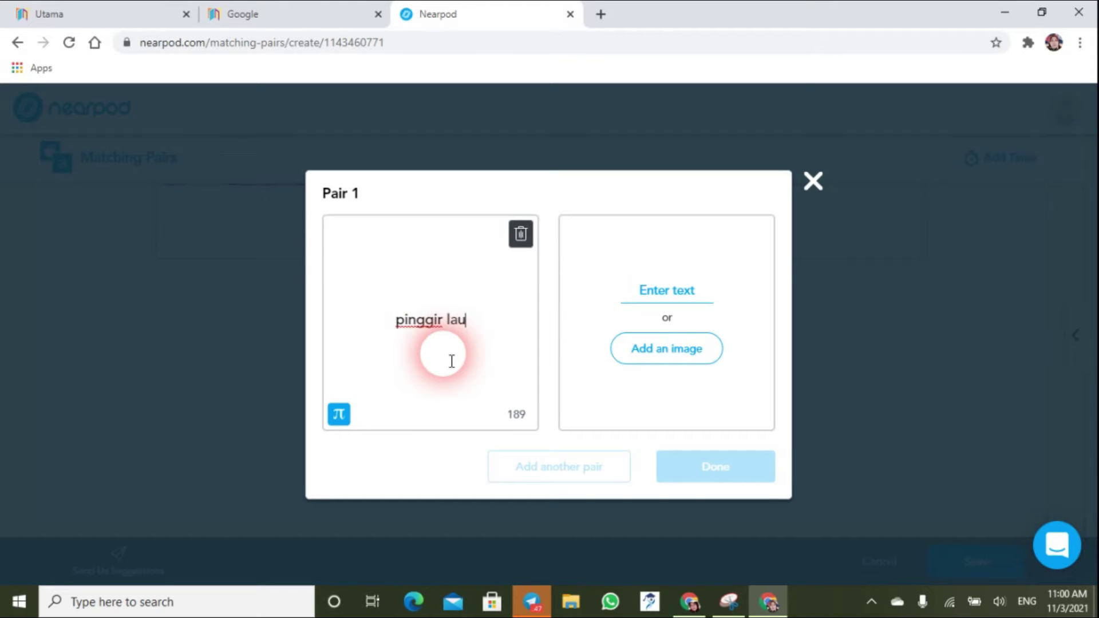
{"action": "left_click", "coordinate": [710, 362]}
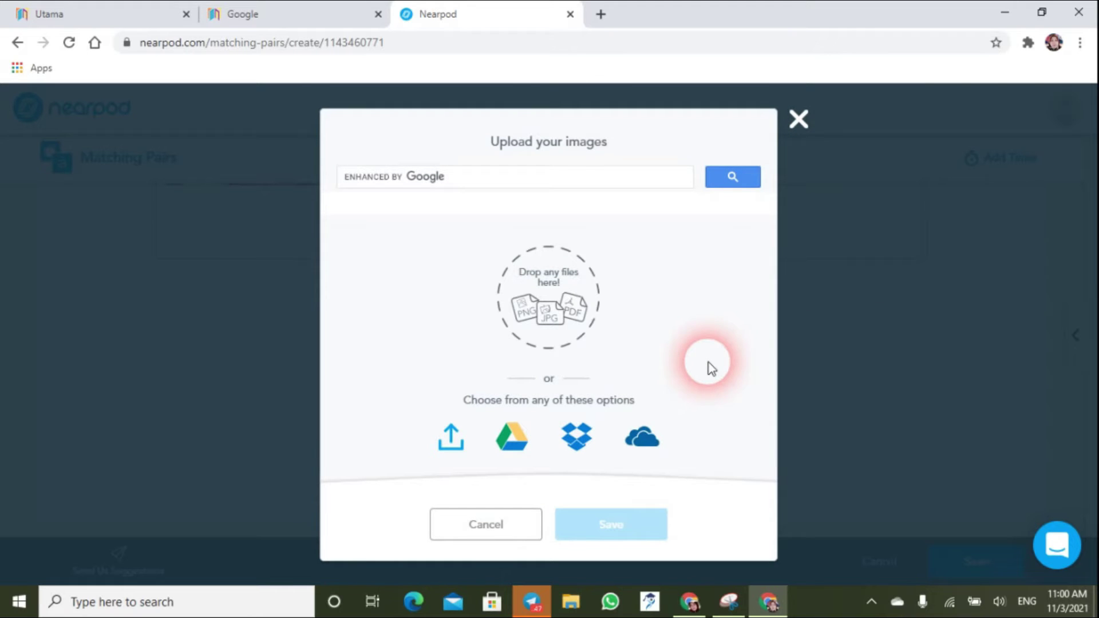
{"action": "left_click", "coordinate": [453, 440]}
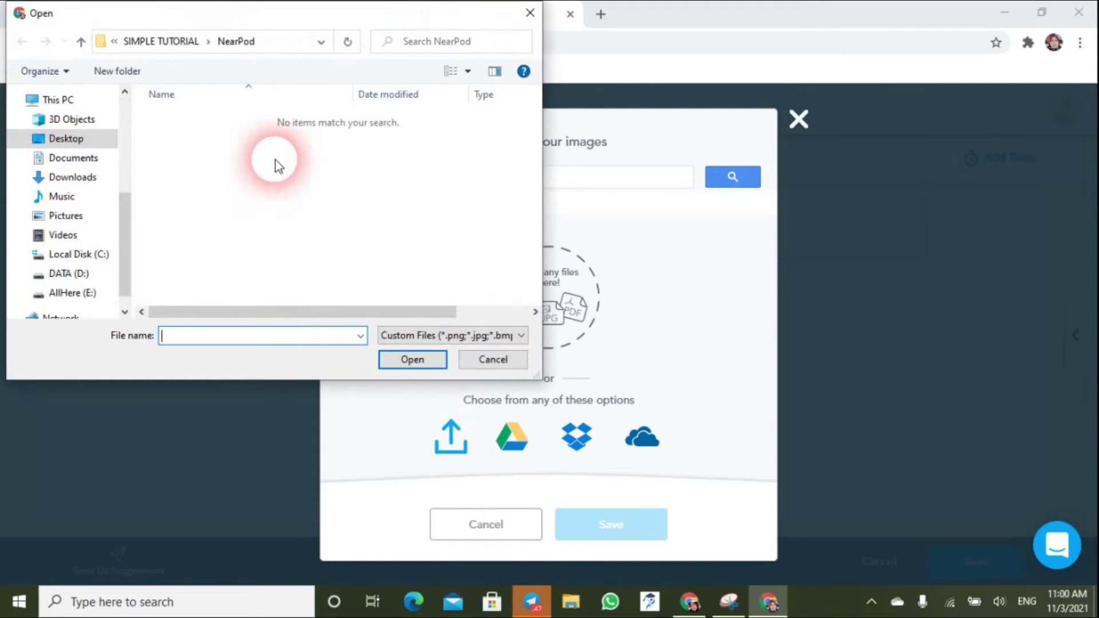
{"action": "left_click", "coordinate": [394, 134]}
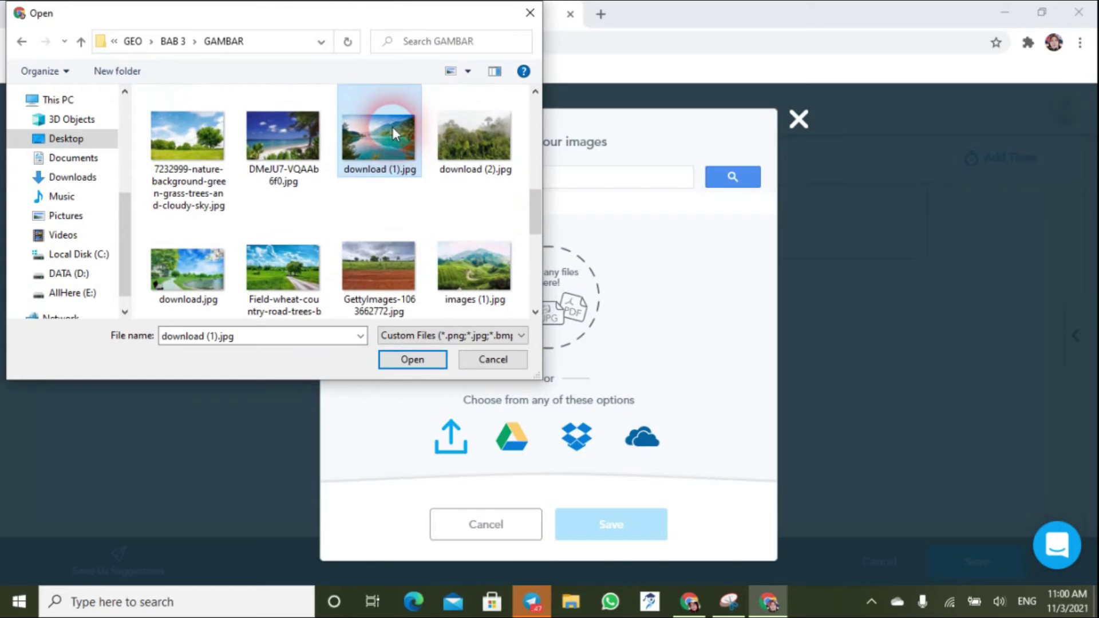
{"action": "left_click", "coordinate": [427, 361]}
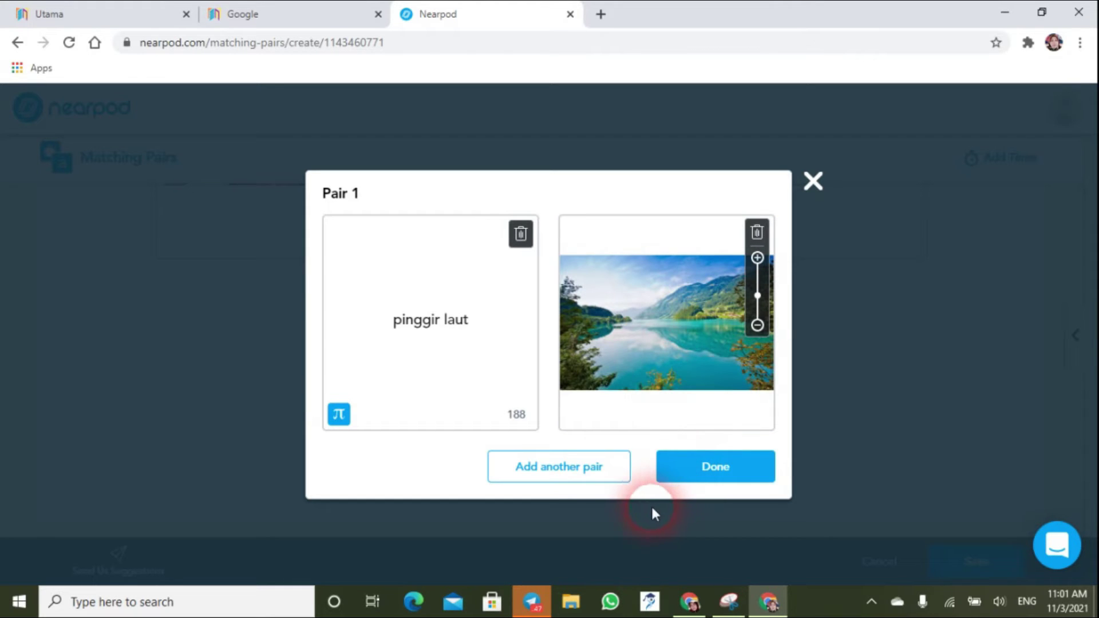
- Add a second pair matching the text "tanah tinggi" with the uploaded image images (1).jpg from the GAMBAR folder
{"action": "left_click", "coordinate": [601, 469]}
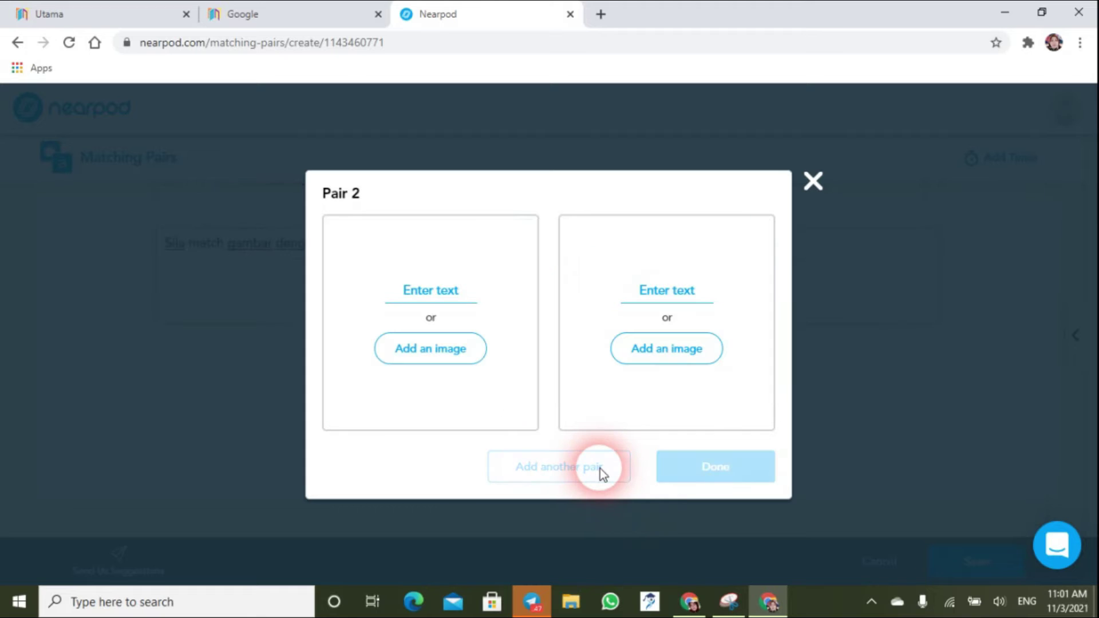
{"action": "left_click", "coordinate": [458, 299]}
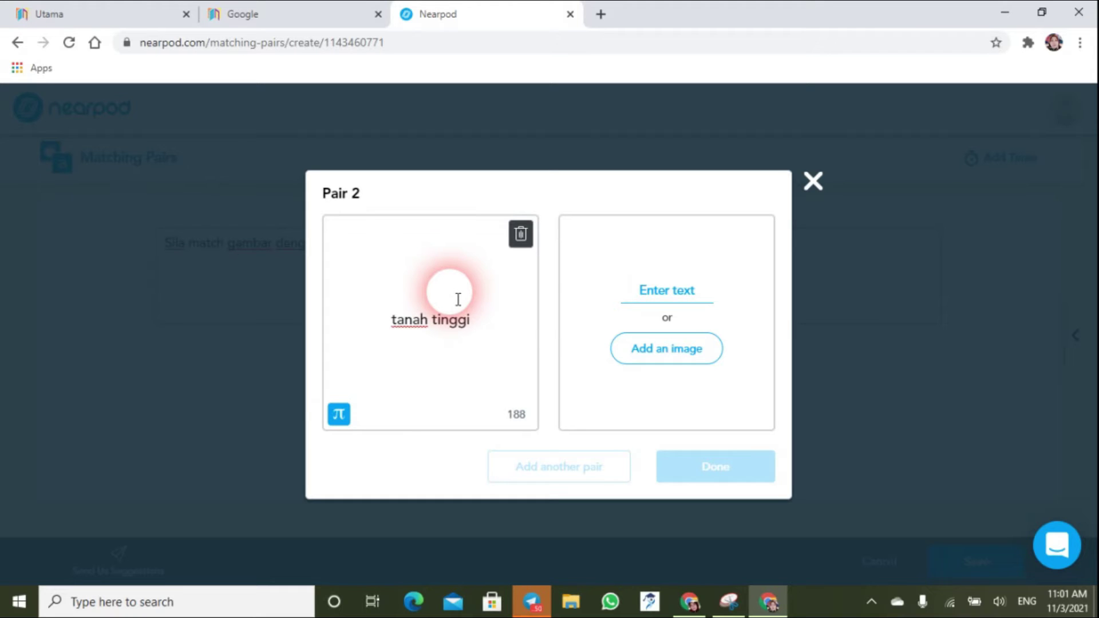
{"action": "left_click", "coordinate": [693, 350]}
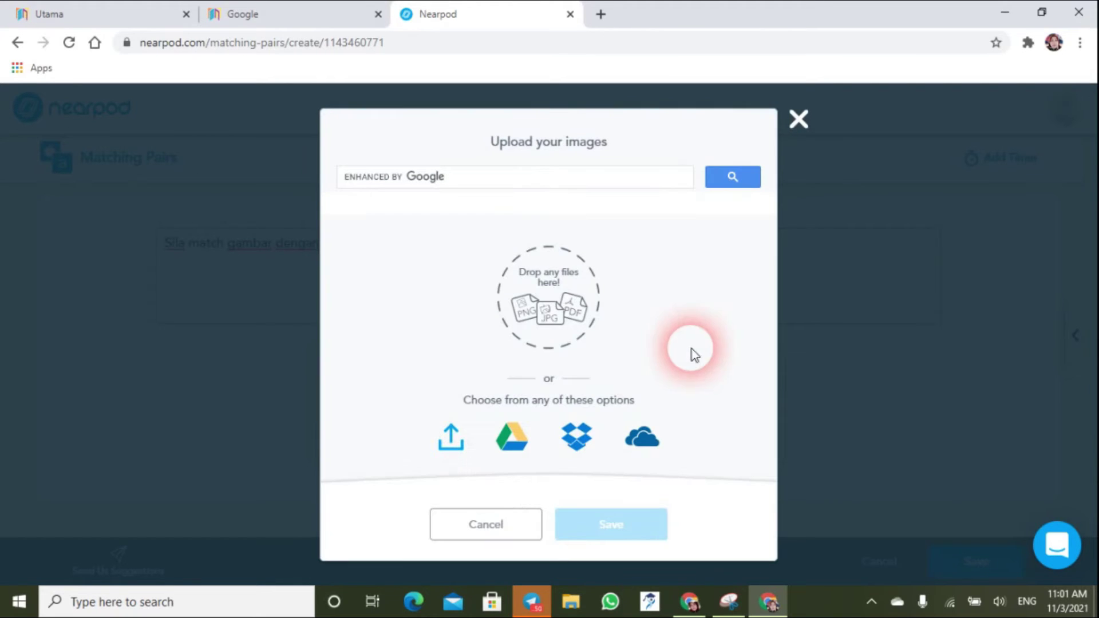
{"action": "left_click", "coordinate": [450, 446]}
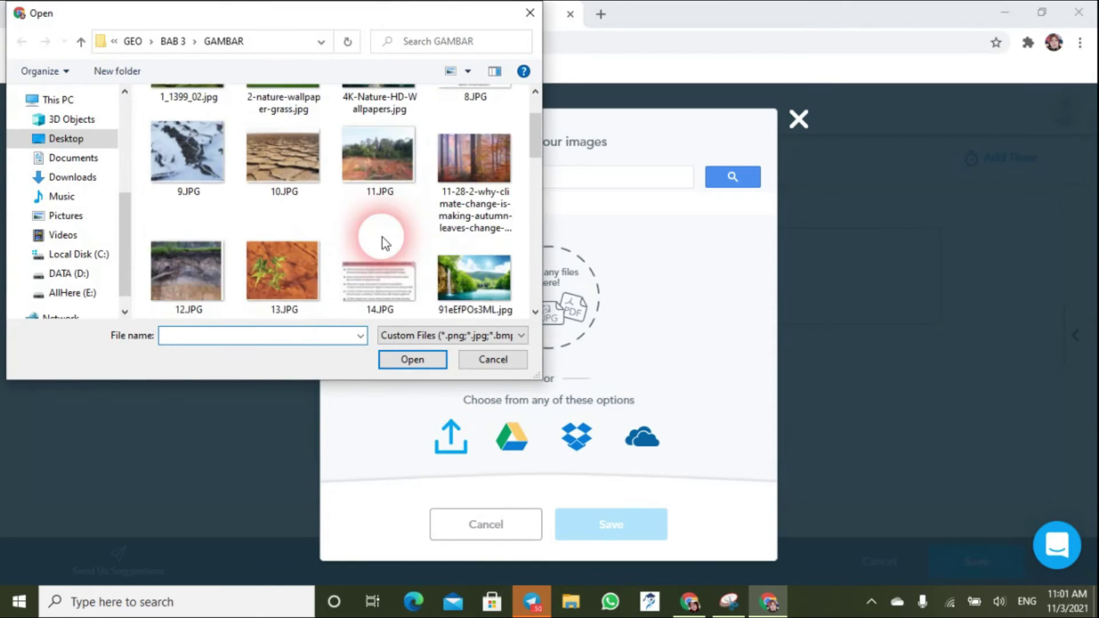
{"action": "scroll", "coordinate": [383, 237], "scroll_direction": "down", "scroll_amount": 2}
{"action": "scroll", "coordinate": [383, 236], "scroll_direction": "down", "scroll_amount": 4}
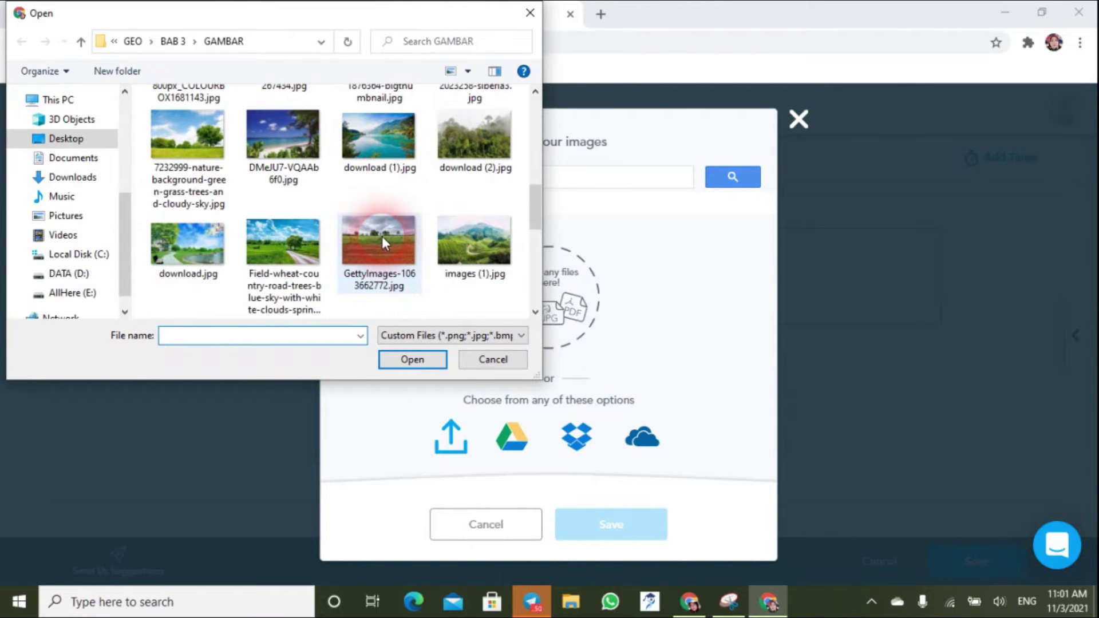
{"action": "scroll", "coordinate": [382, 236], "scroll_direction": "down", "scroll_amount": 2}
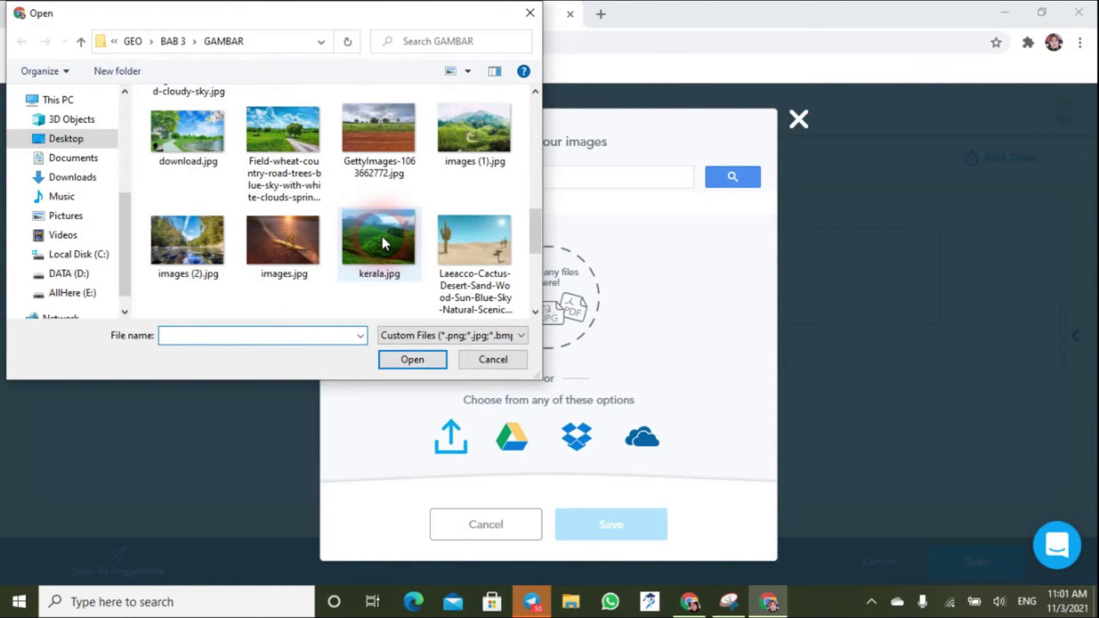
{"action": "left_click", "coordinate": [471, 125]}
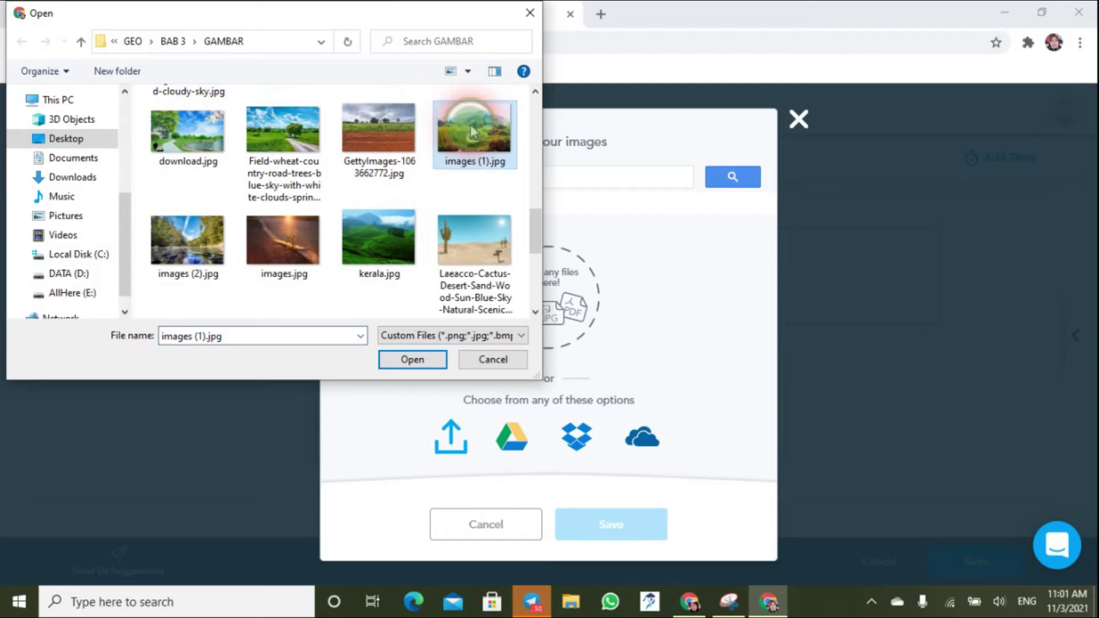
{"action": "left_click", "coordinate": [433, 359]}
{"action": "left_click", "coordinate": [698, 475]}
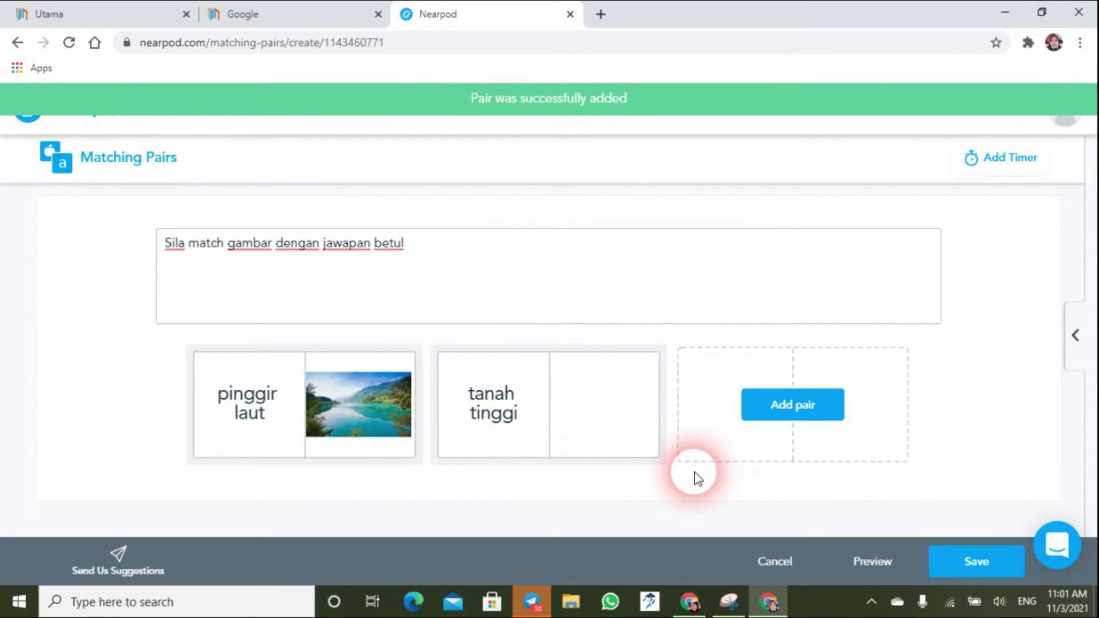
- Preview the Matching Pairs activity, try selecting the "tanah tinggi" card, and close the preview
{"action": "left_click", "coordinate": [871, 564]}
{"action": "left_click", "coordinate": [582, 393]}
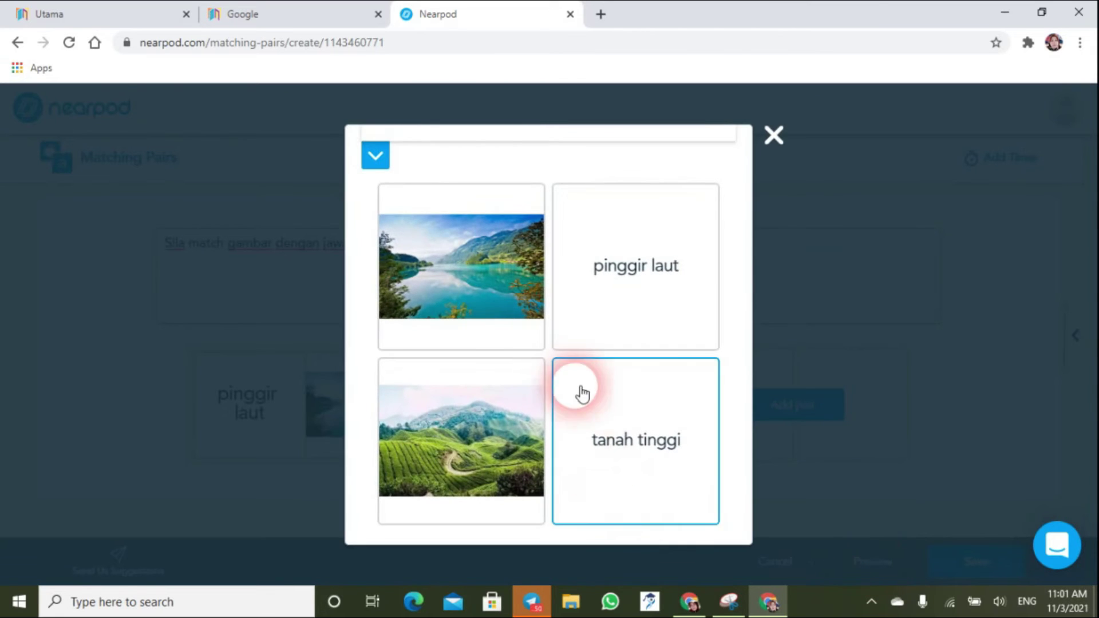
{"action": "left_click", "coordinate": [778, 140]}
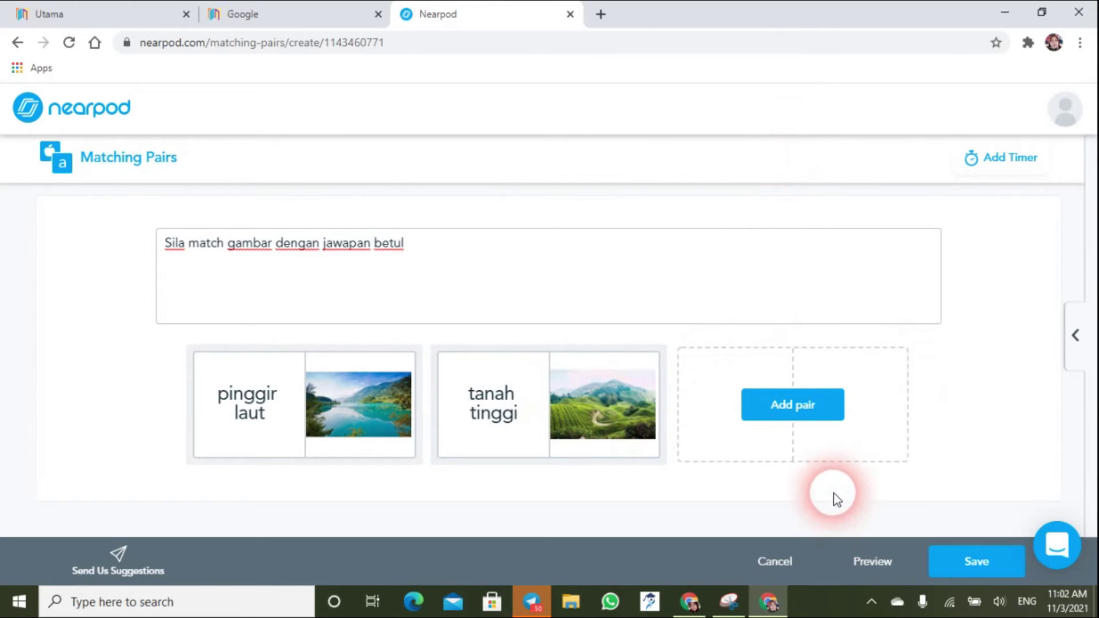
- Save the Matching Pairs activity and move it to position 6 in the lesson, directly after the Tanah tinggi slide
{"action": "left_click", "coordinate": [976, 567]}
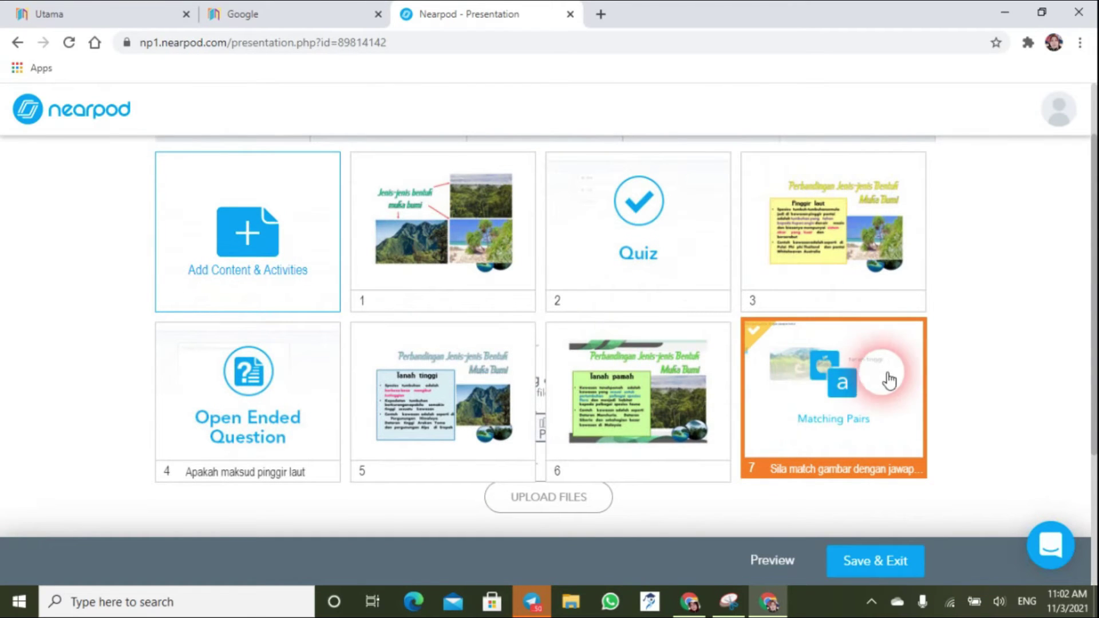
{"action": "left_click_drag", "start_coordinate": [813, 412], "coordinate": [607, 401]}
- Create a Collaborate Board titled "BENTUK MUKA BUMI" with the yellow style and the description "BINCANGKAN"
{"action": "scroll", "coordinate": [785, 395], "scroll_direction": "up", "scroll_amount": 2}
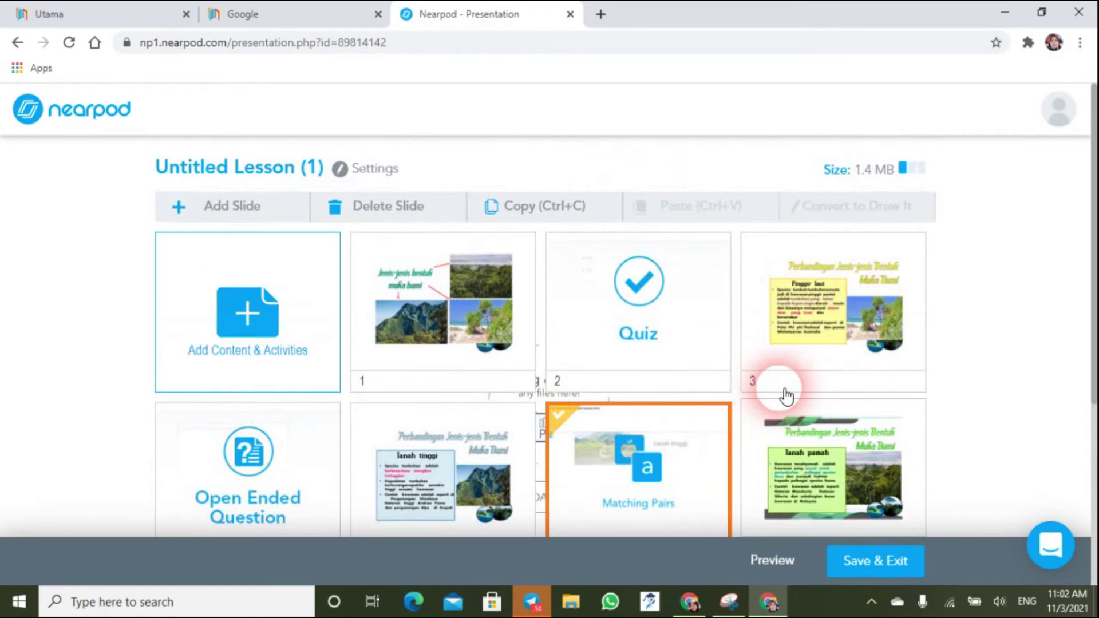
{"action": "left_click", "coordinate": [259, 316]}
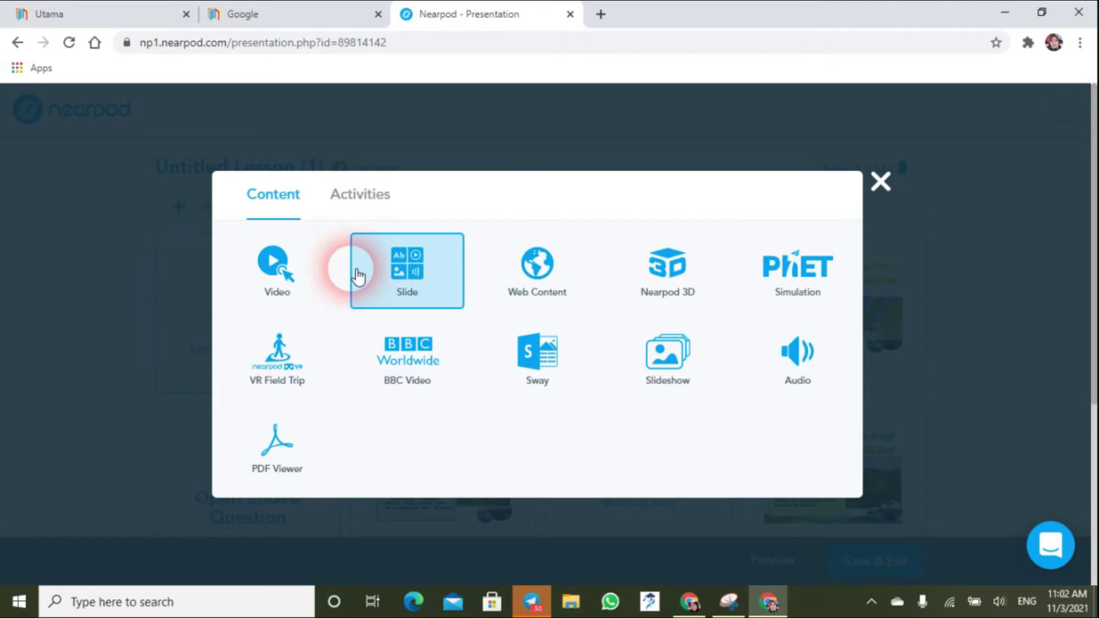
{"action": "left_click", "coordinate": [356, 207]}
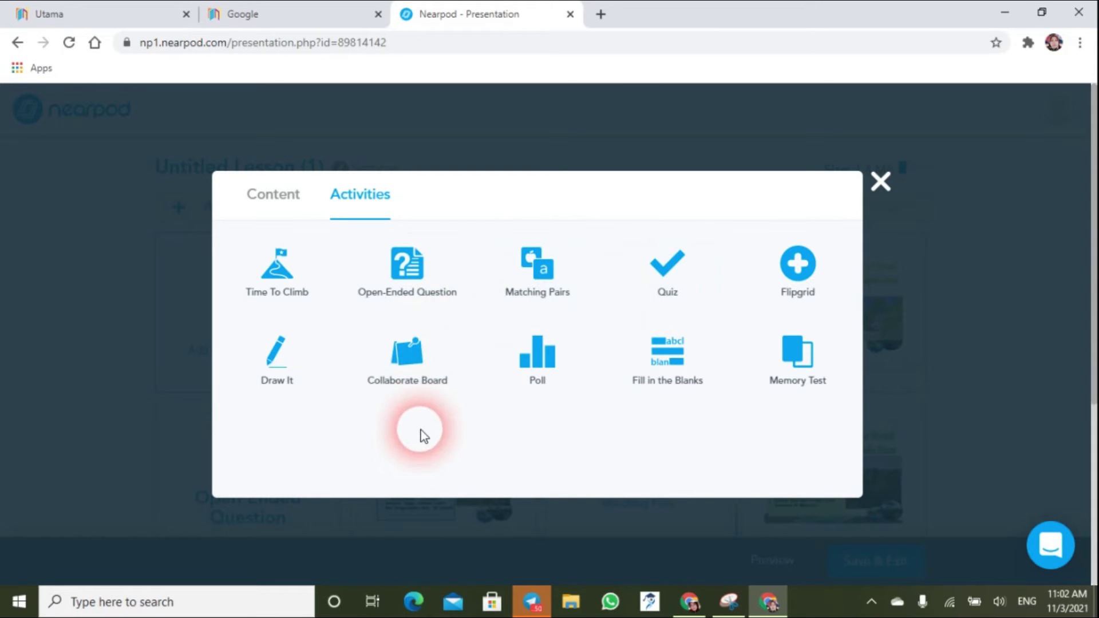
{"action": "left_click", "coordinate": [438, 379]}
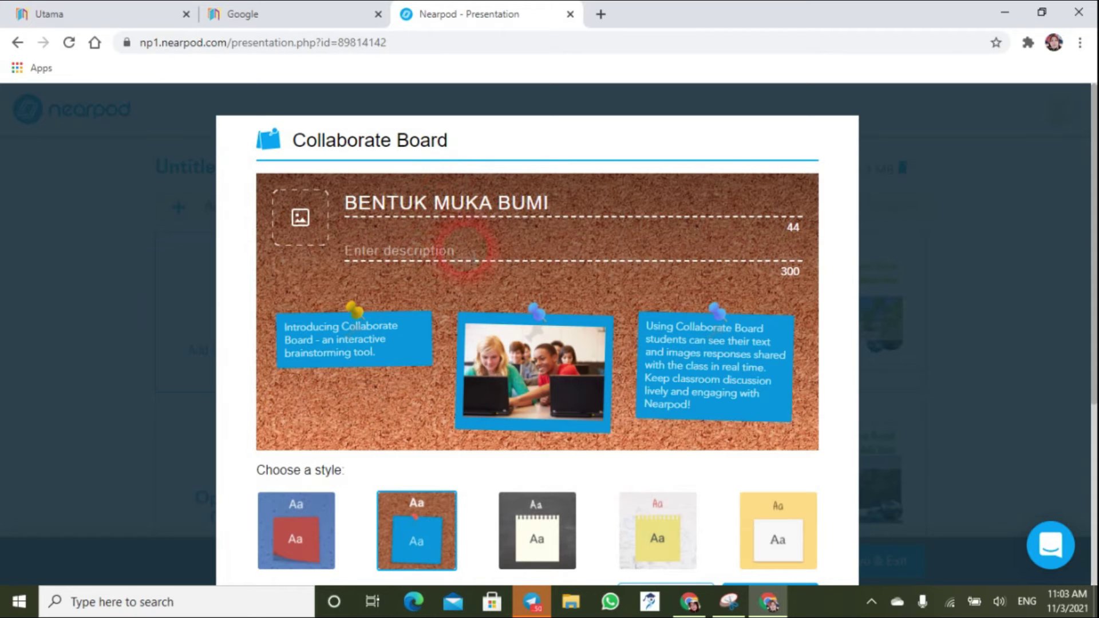
{"action": "scroll", "coordinate": [548, 241], "scroll_direction": "down", "scroll_amount": 1}
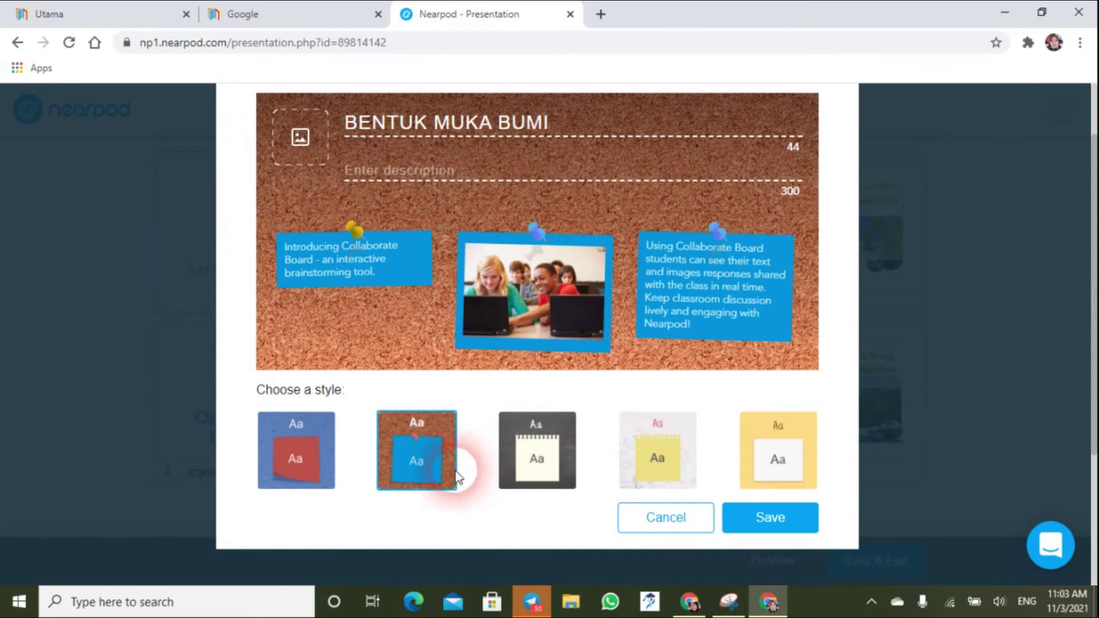
{"action": "left_click", "coordinate": [789, 462]}
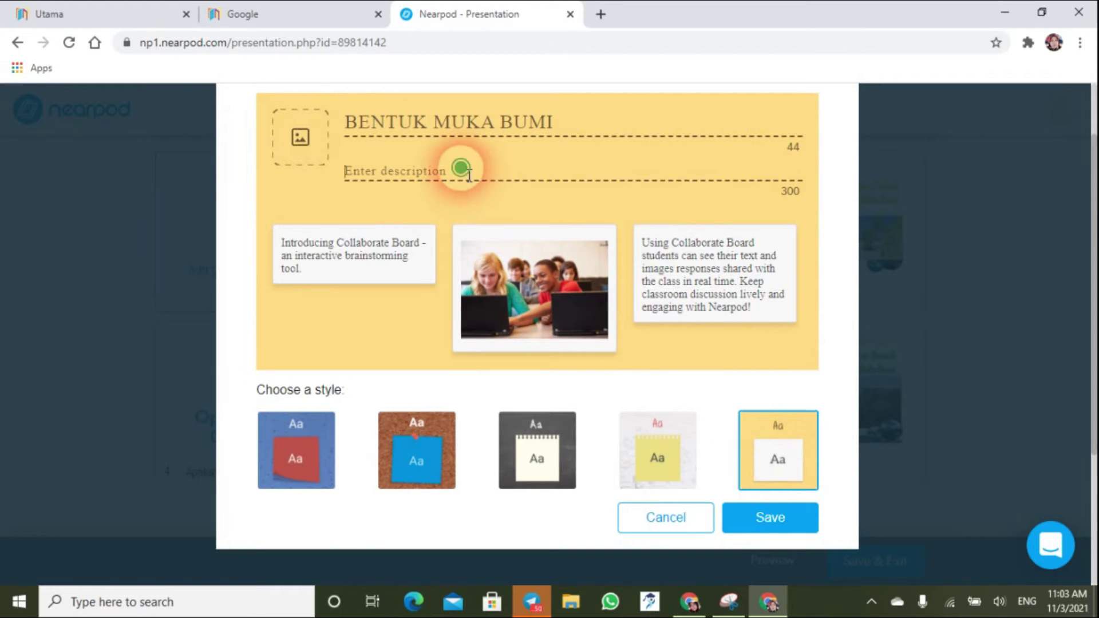
{"action": "left_click", "coordinate": [400, 186]}
{"action": "type", "text": "BINCANGKAN"}
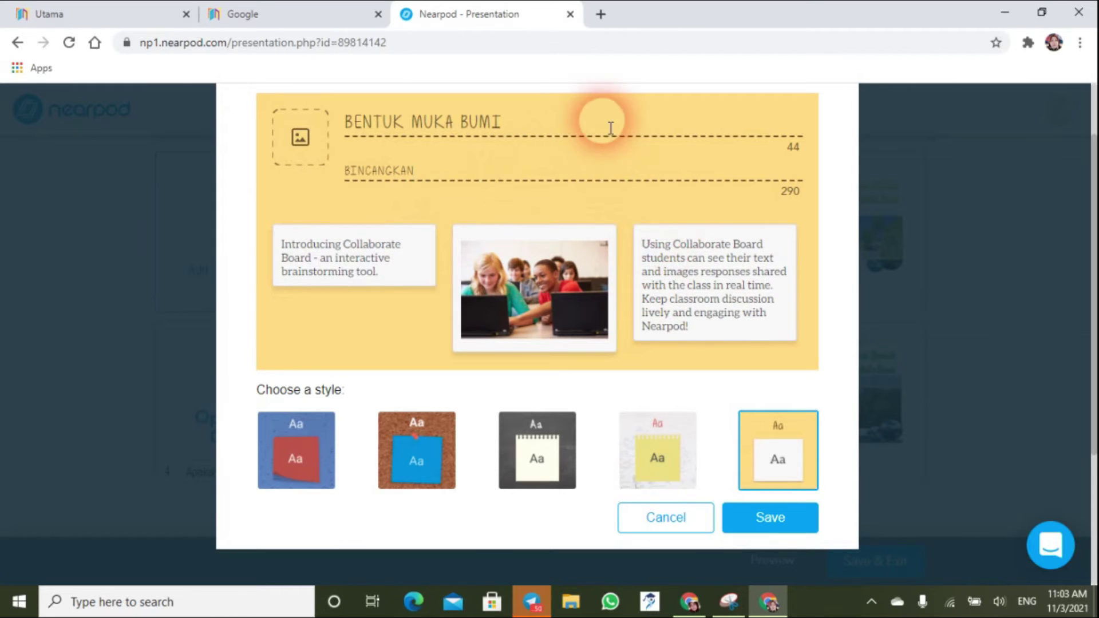
- Check the board's image upload option and try the other board styles before returning to the yellow one
{"action": "left_click", "coordinate": [310, 148]}
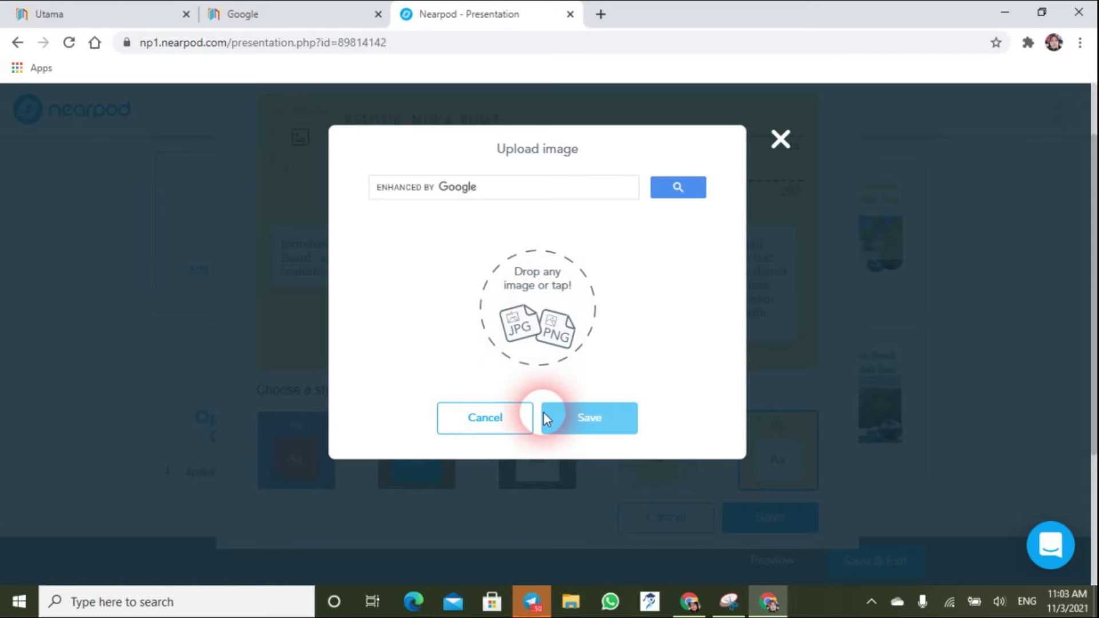
{"action": "left_click", "coordinate": [485, 421]}
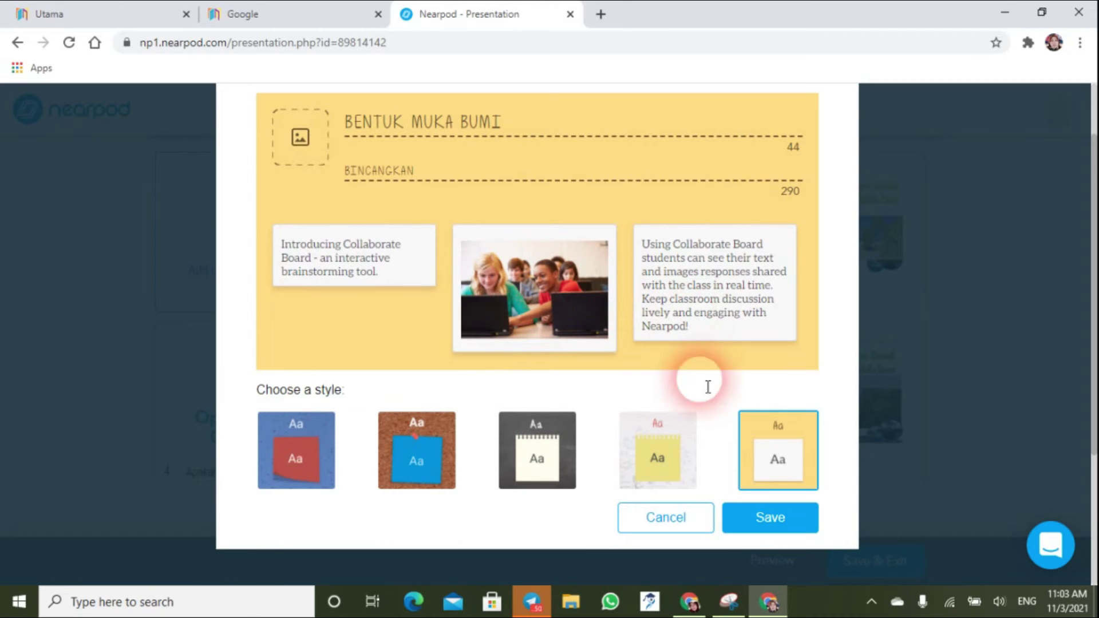
{"action": "left_click", "coordinate": [537, 455]}
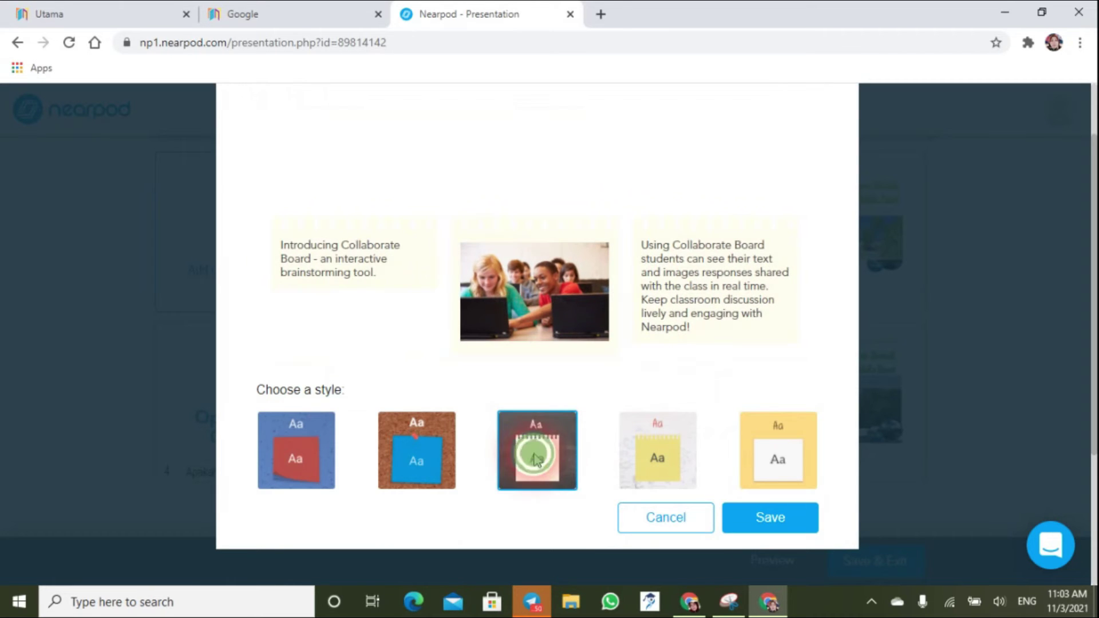
{"action": "left_click", "coordinate": [439, 459]}
{"action": "left_click", "coordinate": [686, 453]}
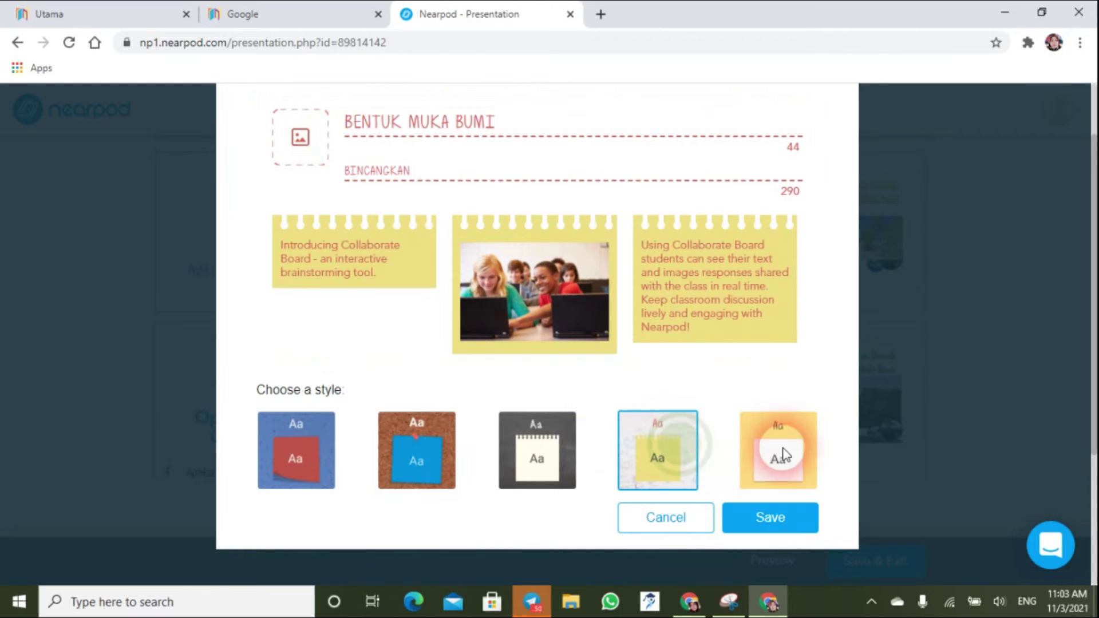
{"action": "left_click", "coordinate": [812, 456]}
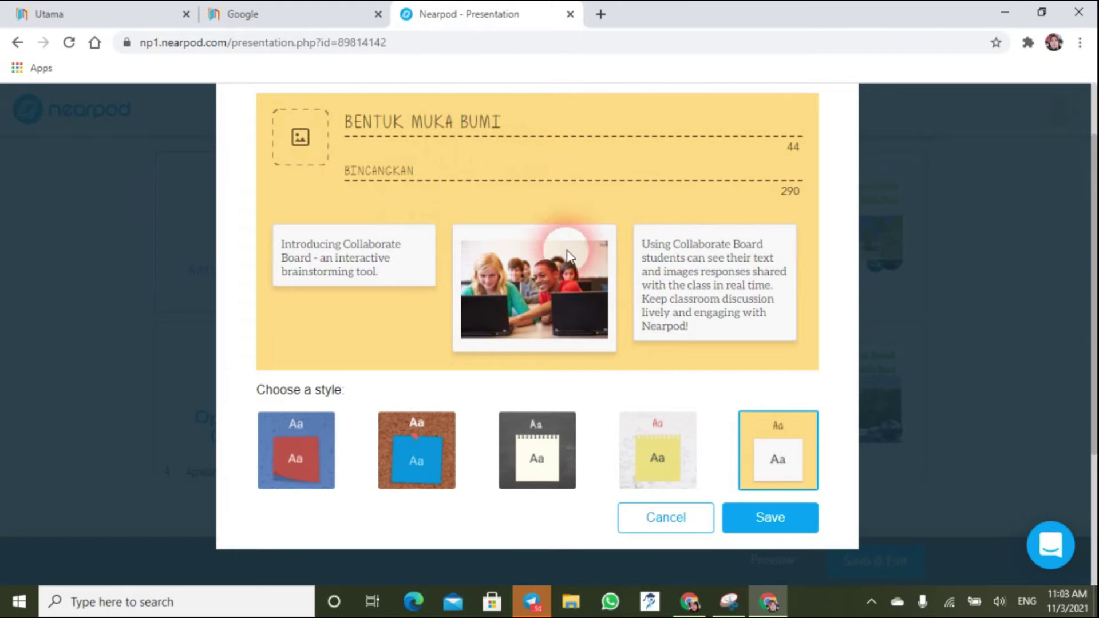
- Change the board's title to "APA YG KAMU FAHAM TENTANG BENTUK MUKA BUMI" and save the Collaborate Board
{"action": "left_click", "coordinate": [355, 129]}
{"action": "type", "text": "APA "}
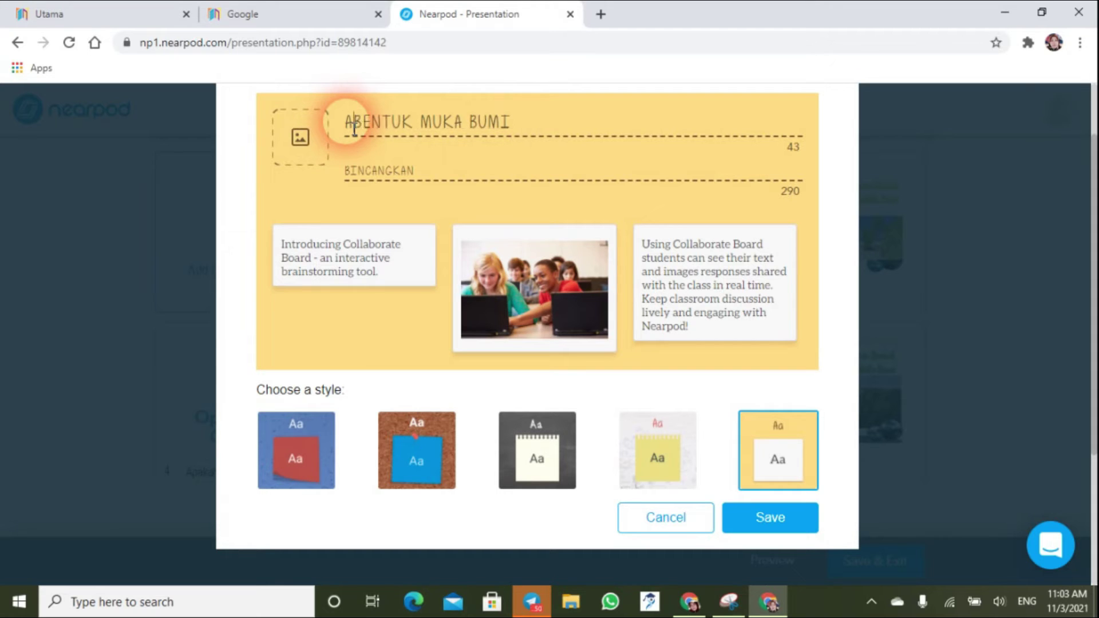
{"action": "type", "text": "YG KAMU "}
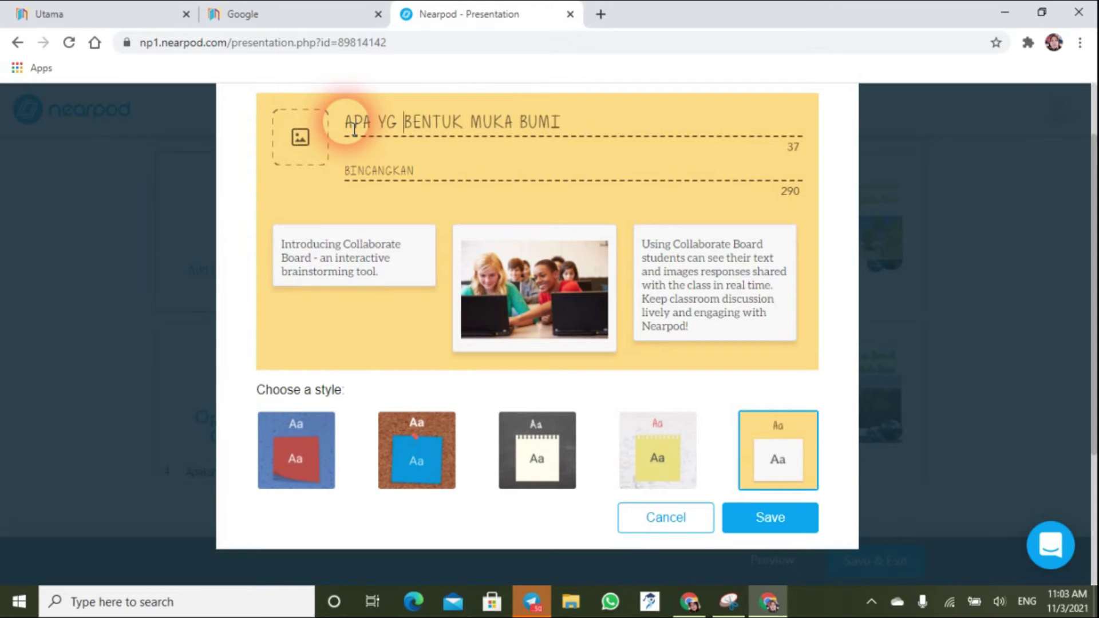
{"action": "type", "text": "FAHAM TENTANG"}
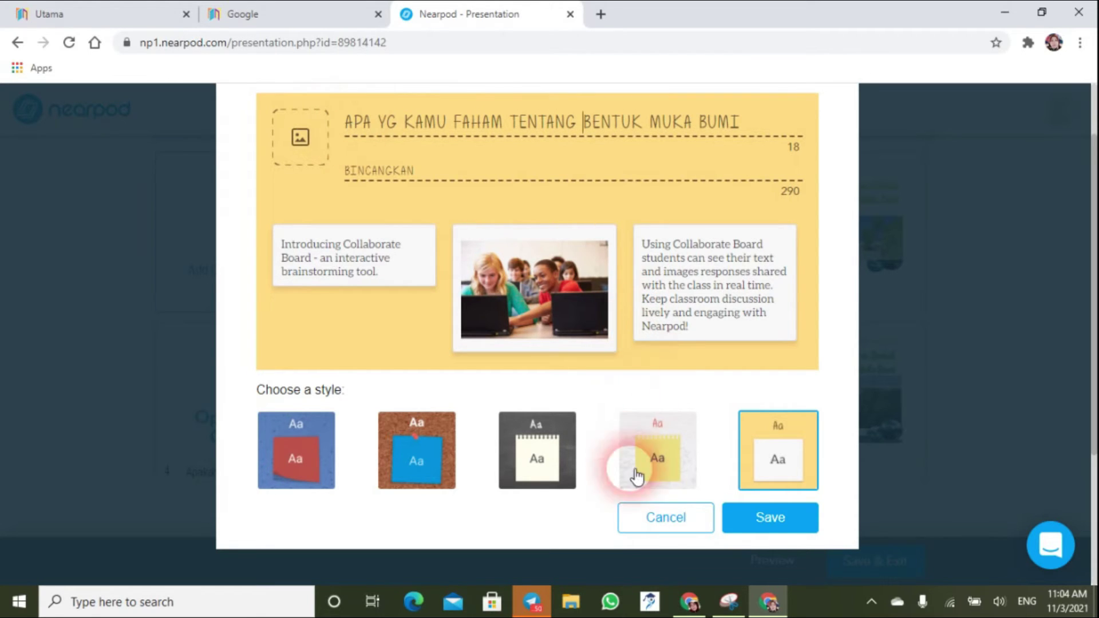
{"action": "left_click", "coordinate": [798, 532]}
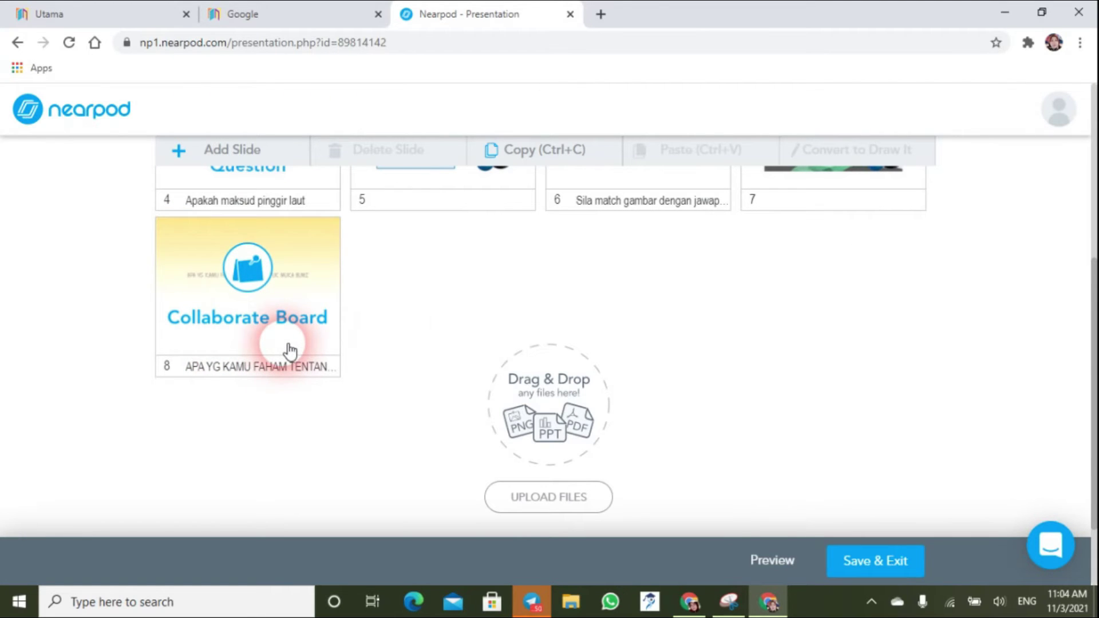
- Preview the lesson as a student and answer the quiz with "Tiga" for question 1 and "ss" for question 2
{"action": "left_click", "coordinate": [773, 562]}
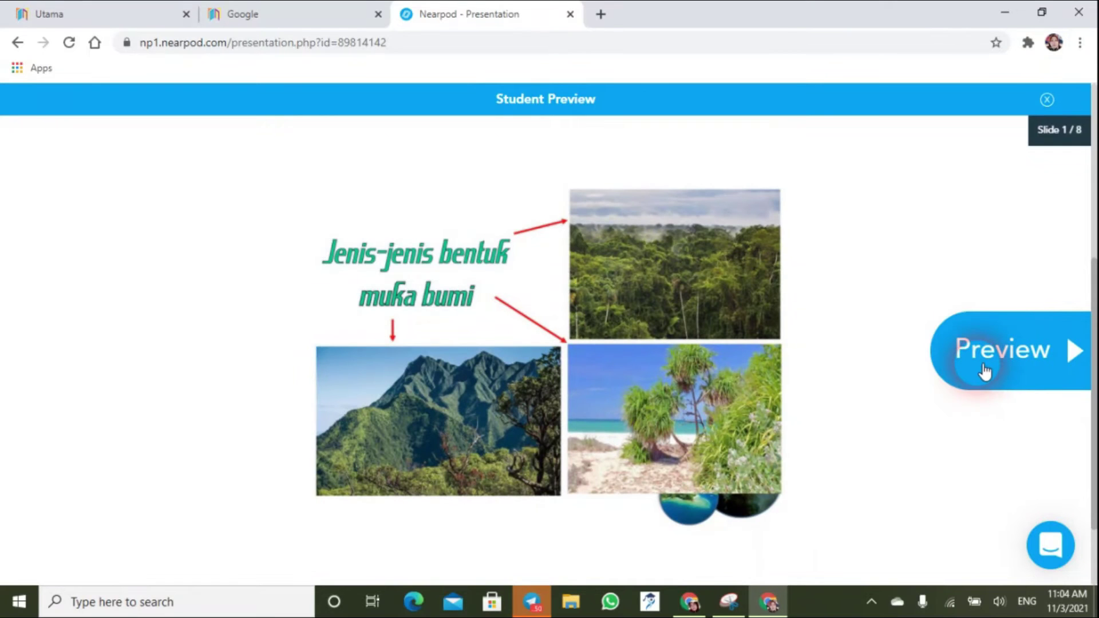
{"action": "left_click", "coordinate": [643, 225]}
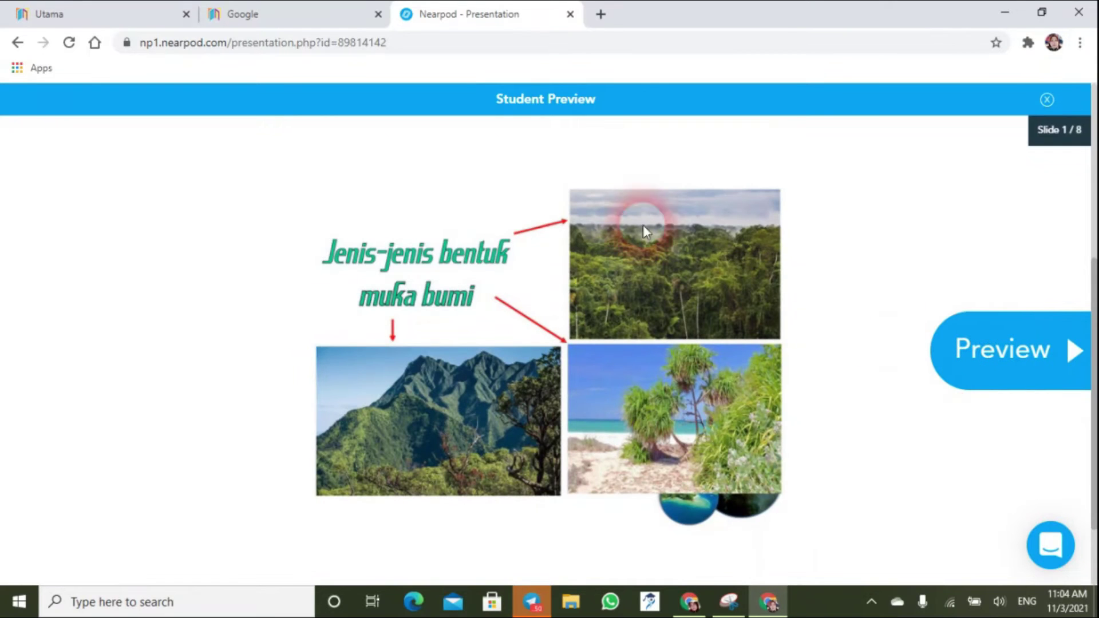
{"action": "left_click", "coordinate": [1000, 366]}
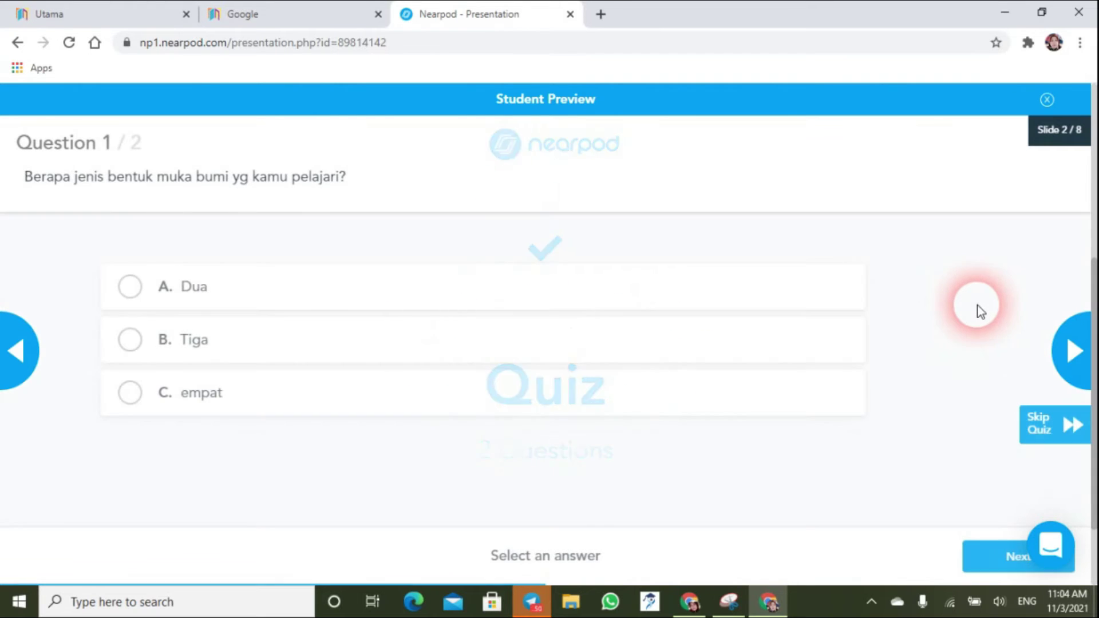
{"action": "left_click", "coordinate": [239, 351]}
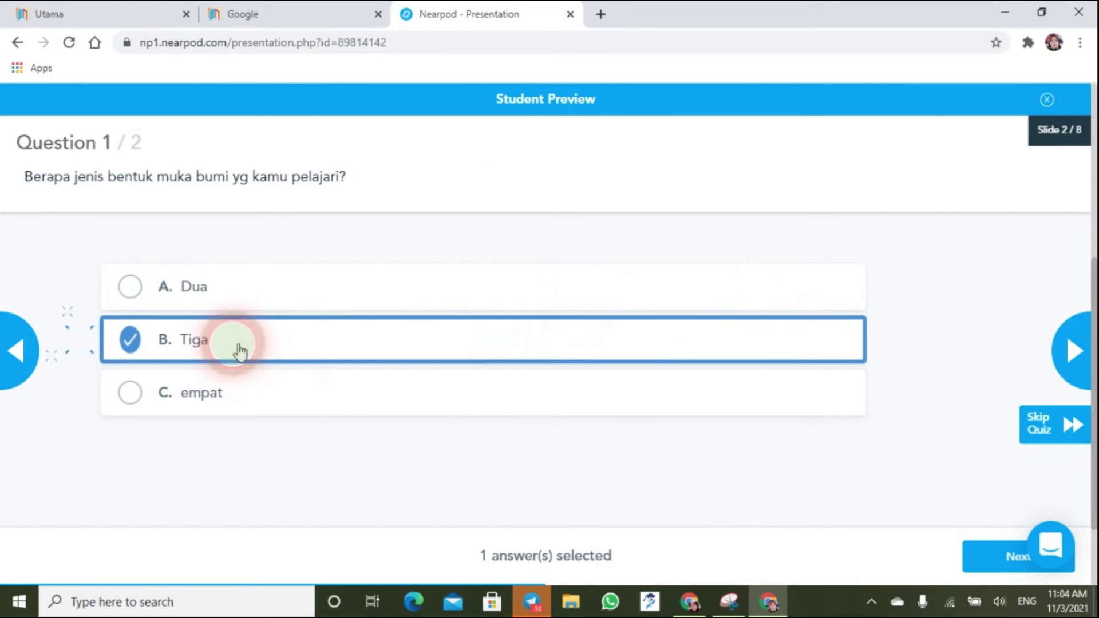
{"action": "left_click", "coordinate": [1076, 369]}
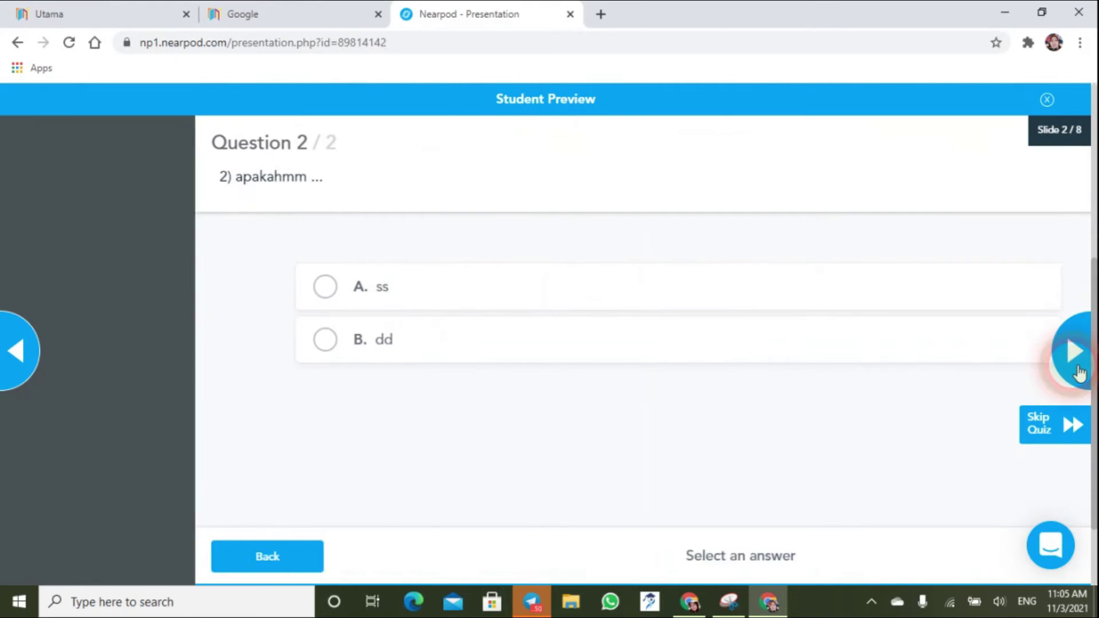
{"action": "left_click", "coordinate": [337, 305]}
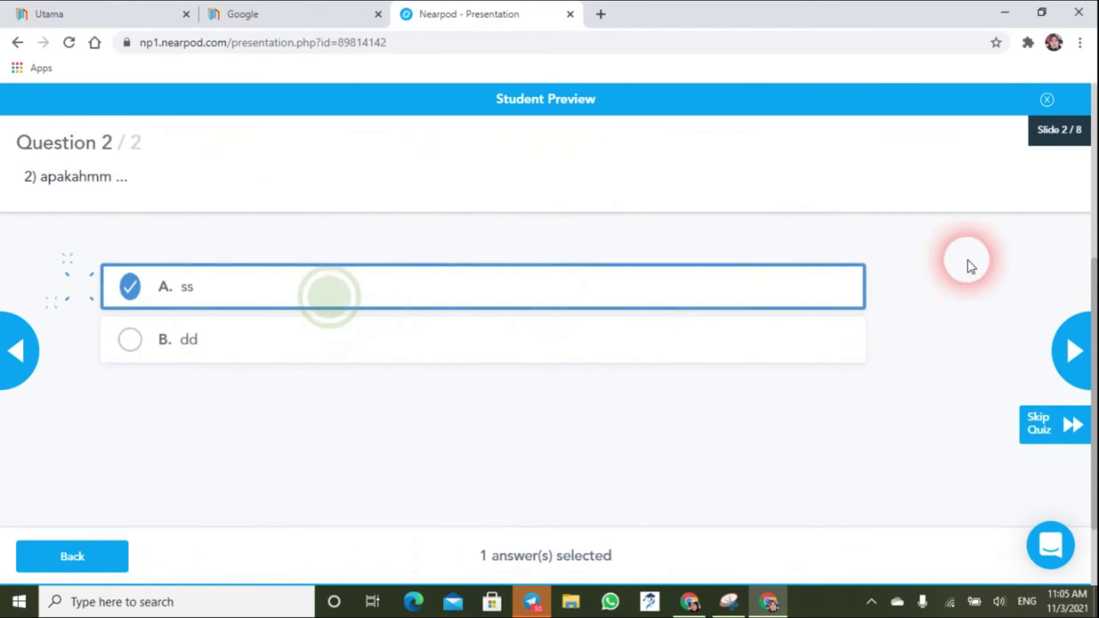
{"action": "left_click", "coordinate": [1071, 352]}
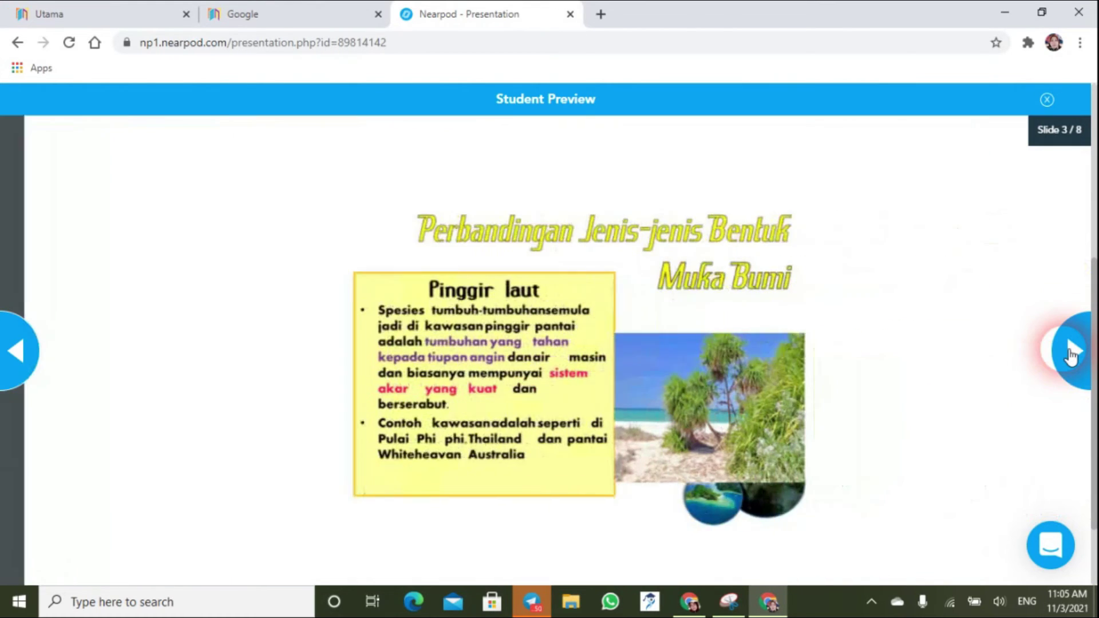
- Answer the open-ended question in the preview with "pinggir laut kawasan...." and continue to the Tanah tinggi slide
{"action": "left_click", "coordinate": [1071, 352]}
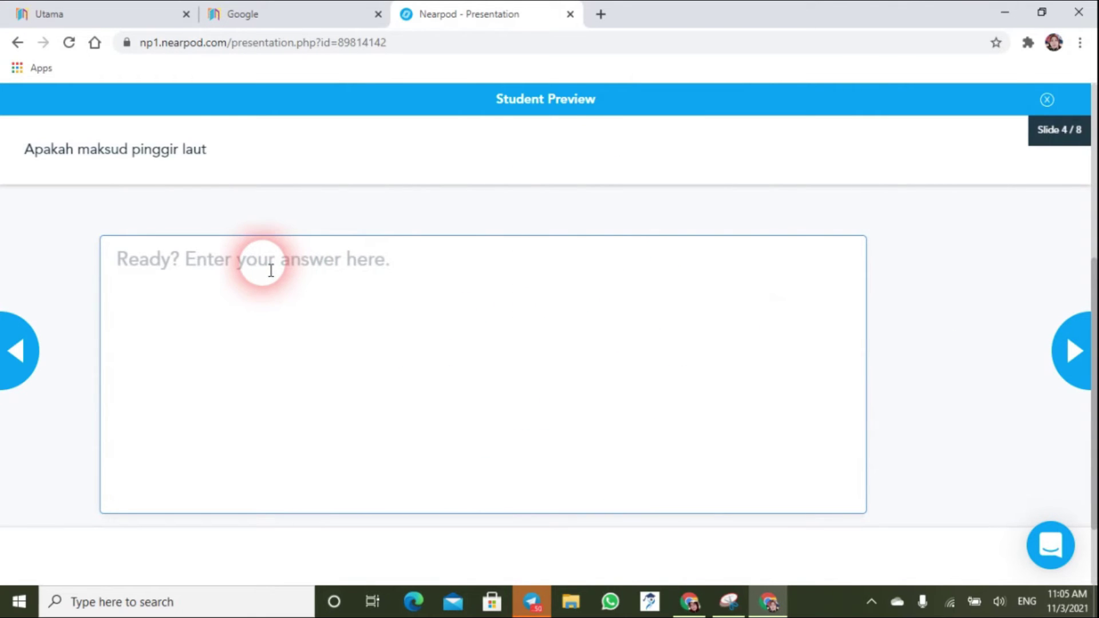
{"action": "left_click", "coordinate": [215, 277]}
{"action": "type", "text": "s"}
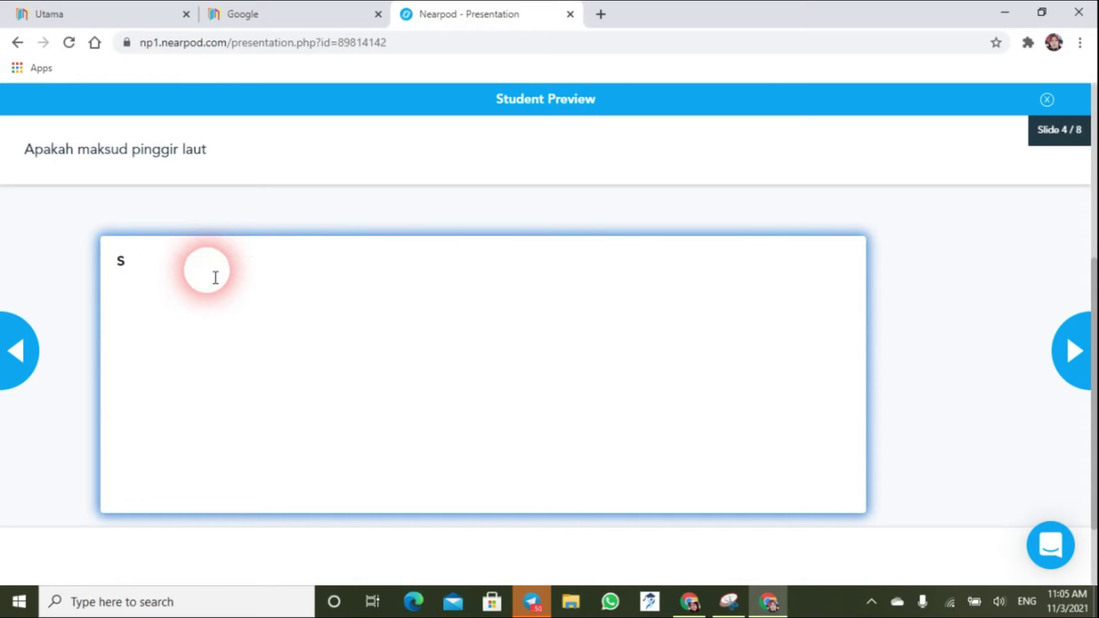
{"action": "key", "text": "BackSpace"}
{"action": "type", "text": "pinggir laut kawasan...."}
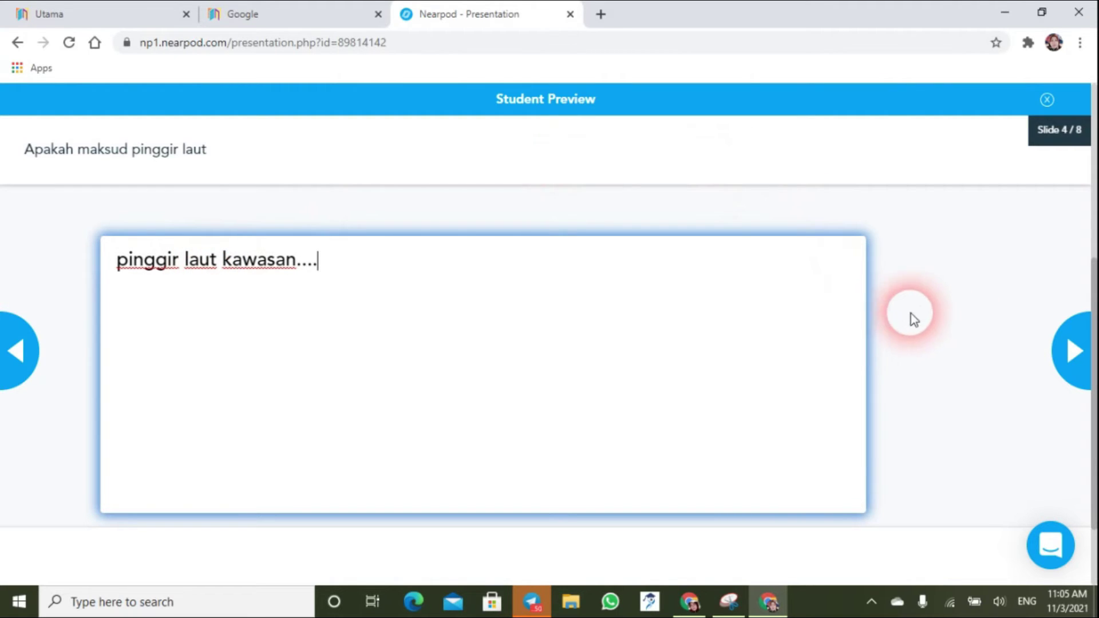
{"action": "left_click", "coordinate": [1066, 354]}
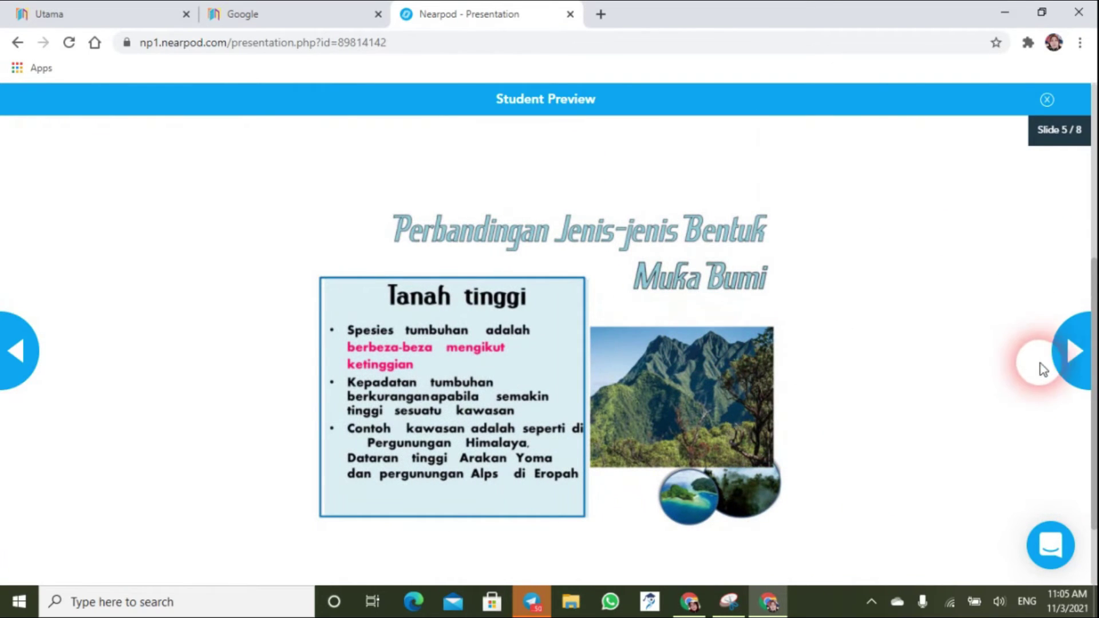
- Try pairing the "pinggir laut" card in the Matching Pairs preview and continue to the Tanah pamah slide
{"action": "left_click", "coordinate": [1068, 362]}
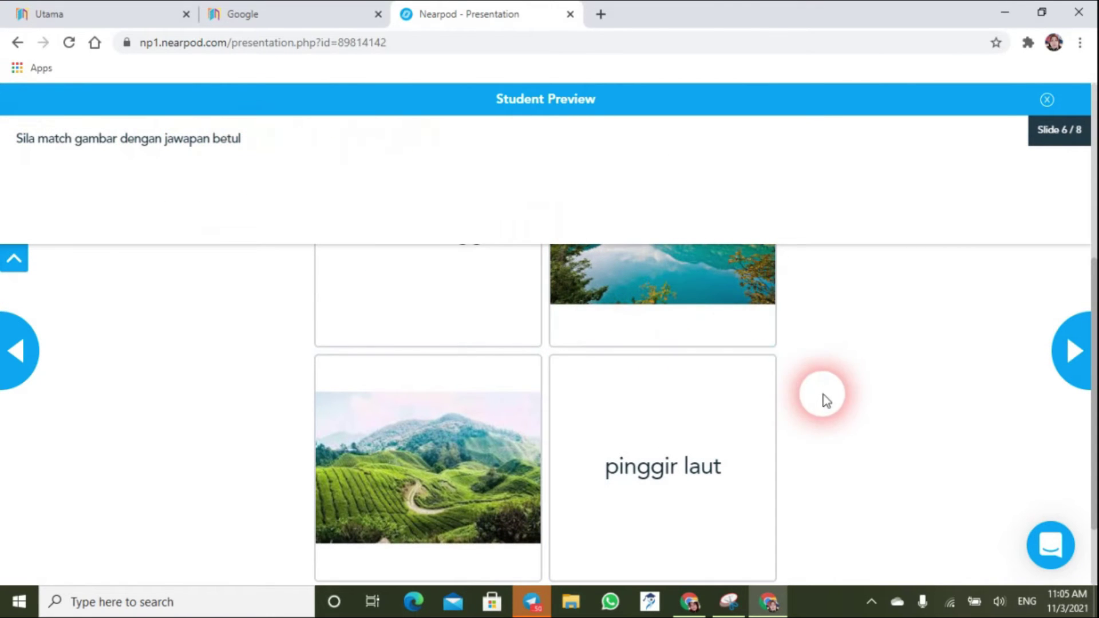
{"action": "left_click_drag", "start_coordinate": [674, 463], "coordinate": [511, 330]}
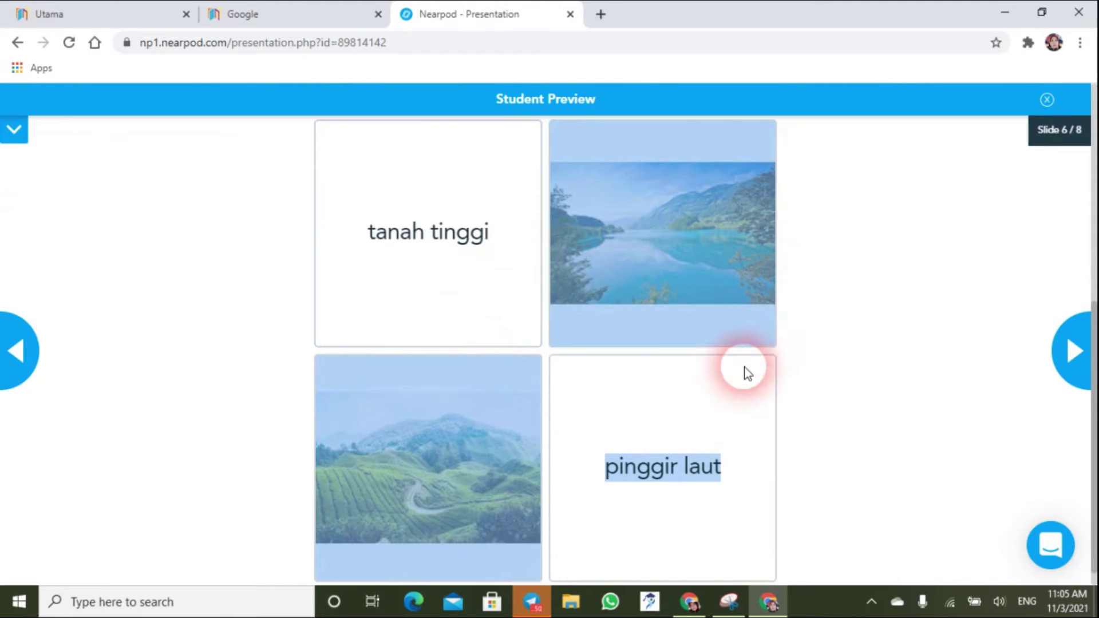
{"action": "left_click", "coordinate": [634, 496]}
{"action": "left_click", "coordinate": [425, 255]}
{"action": "left_click", "coordinate": [634, 483]}
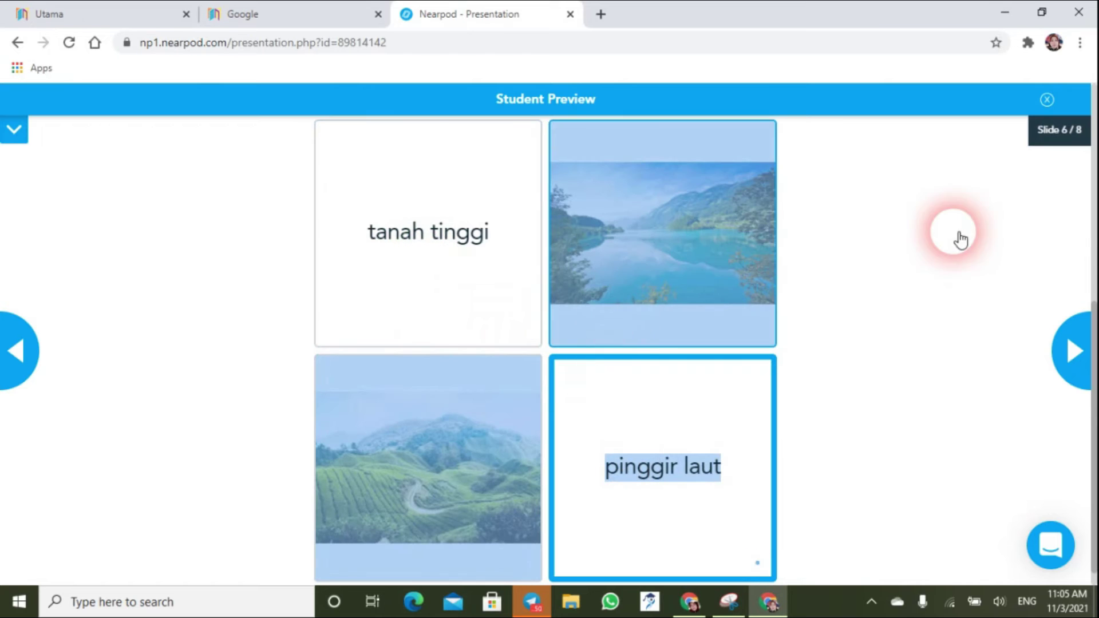
{"action": "left_click", "coordinate": [1068, 354]}
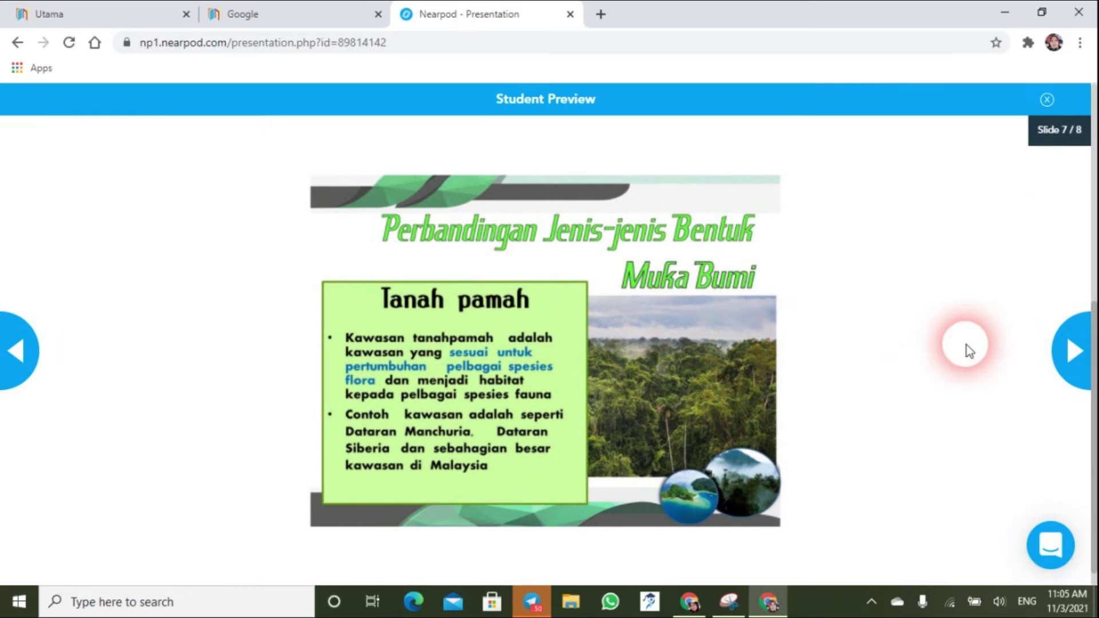
- Post "bentuk muka bumi ada 3 jenis di Malayasia...." on the Collaborate Board in the student preview
{"action": "left_click", "coordinate": [1069, 351]}
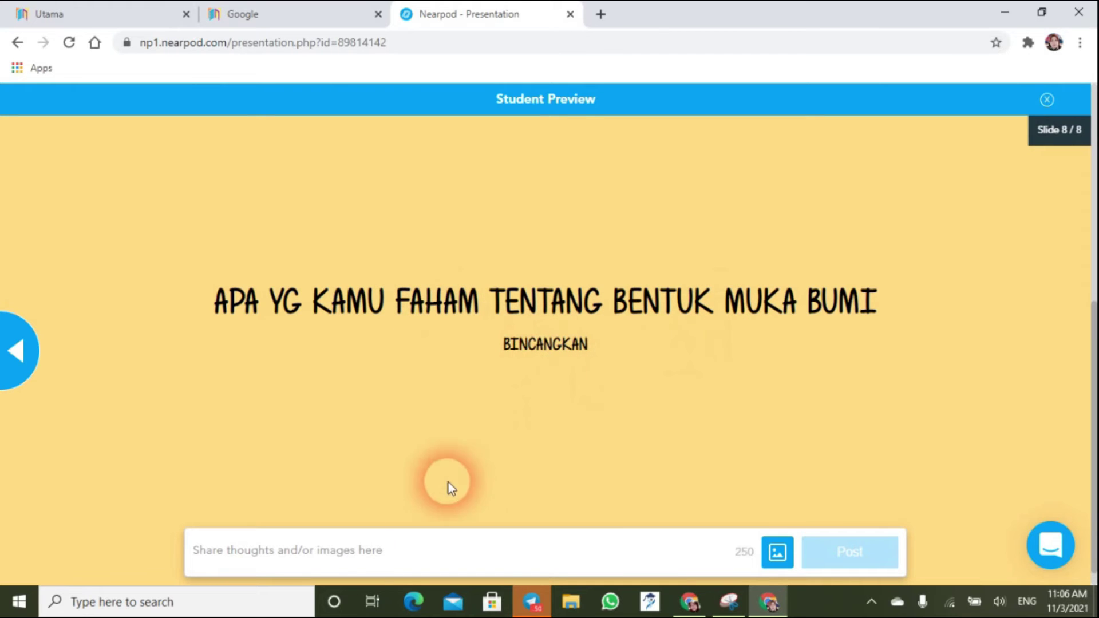
{"action": "left_click", "coordinate": [310, 556]}
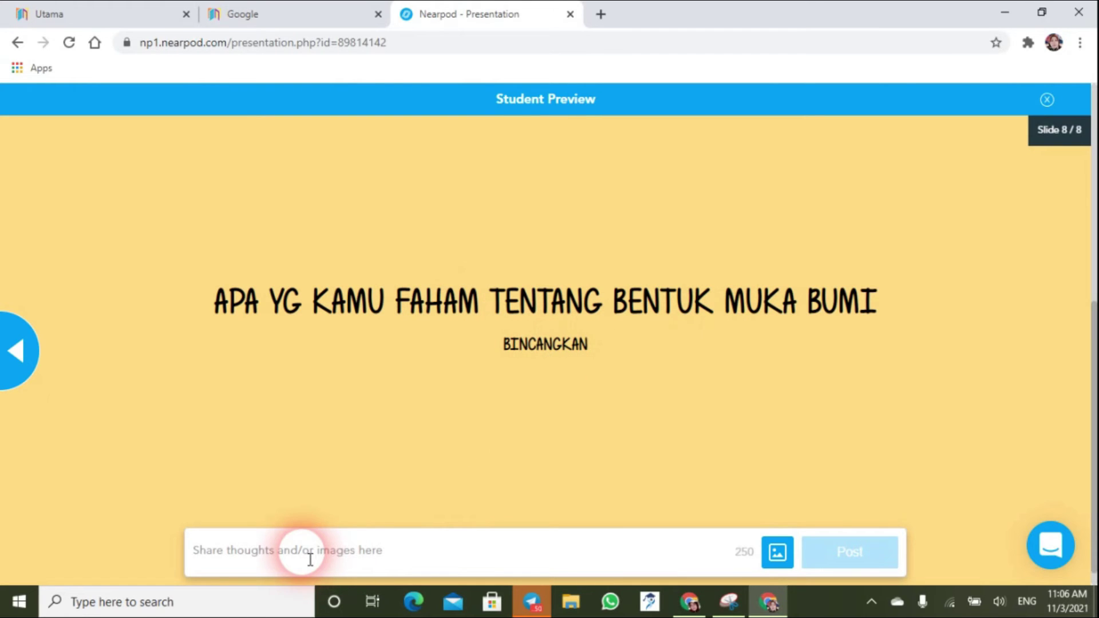
{"action": "type", "text": "b"}
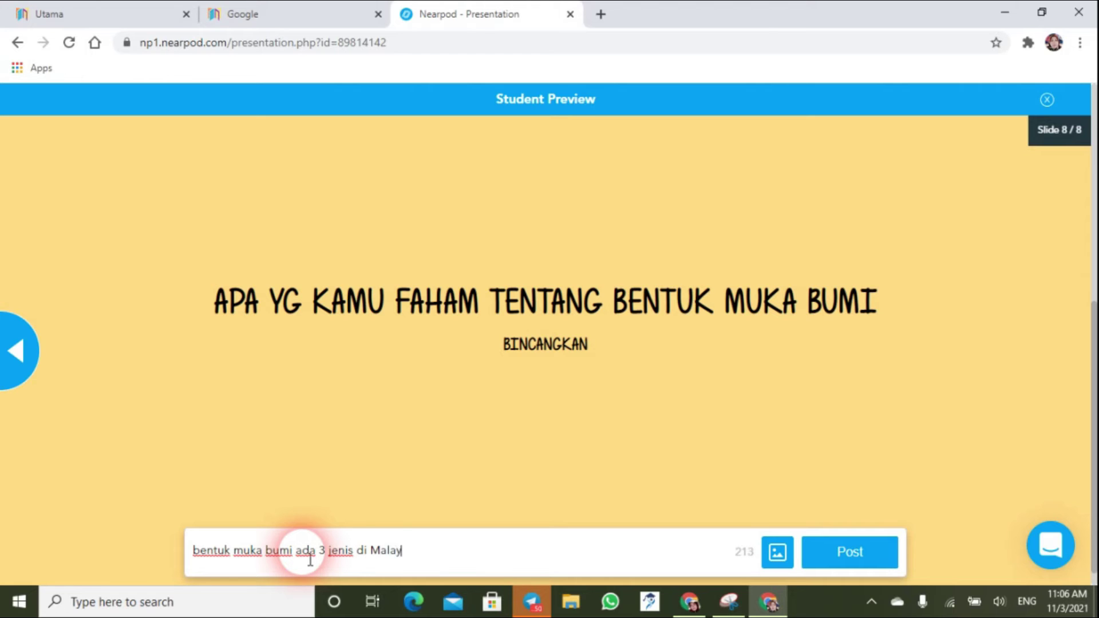
{"action": "type", "text": "...."}
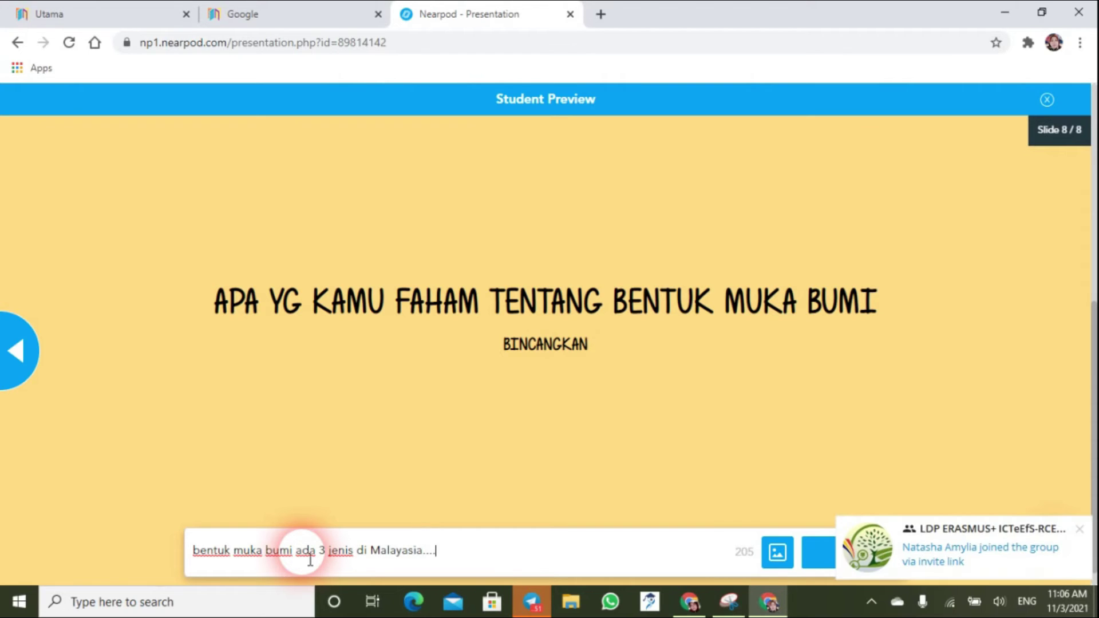
{"action": "left_click", "coordinate": [1080, 529]}
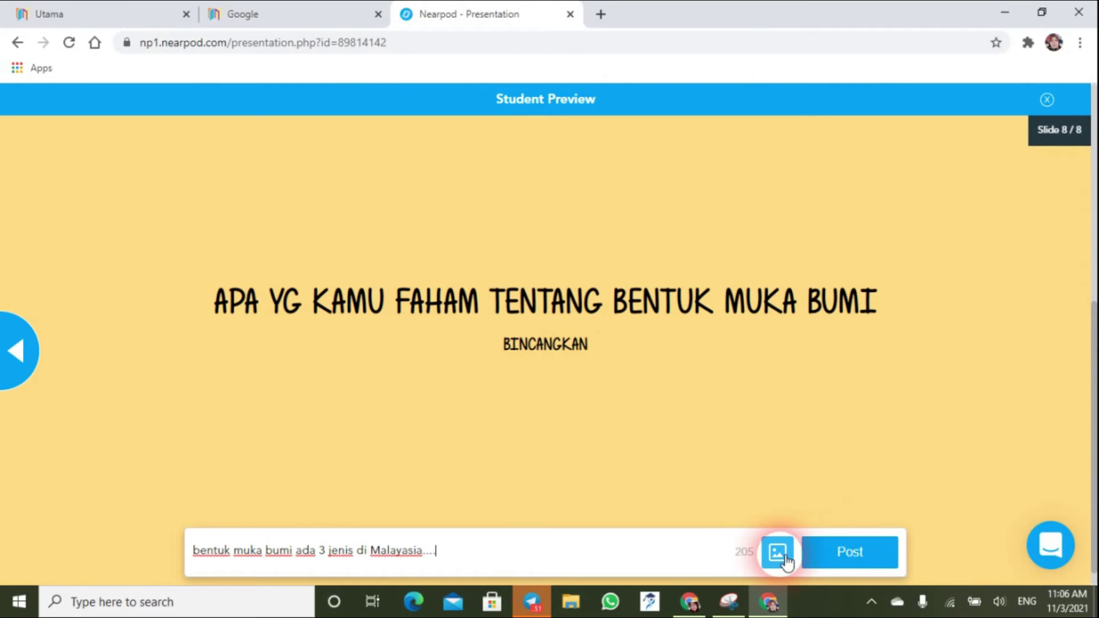
{"action": "left_click", "coordinate": [860, 557]}
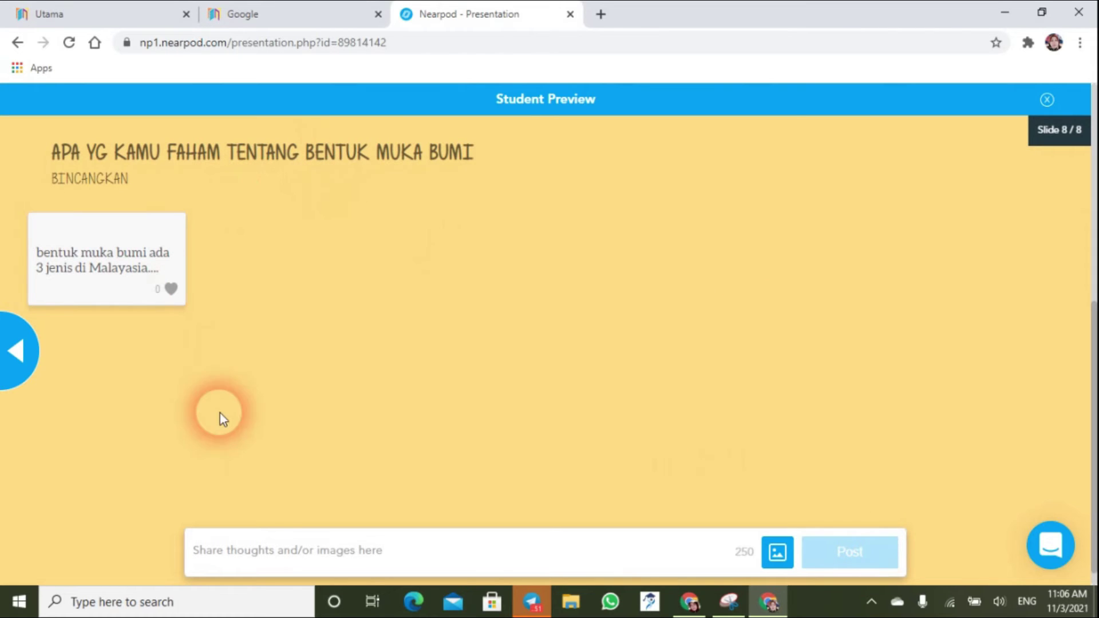
- Post "pinngir laut saliran" as a second note on the Collaborate Board and close the student preview
{"action": "left_click", "coordinate": [266, 565]}
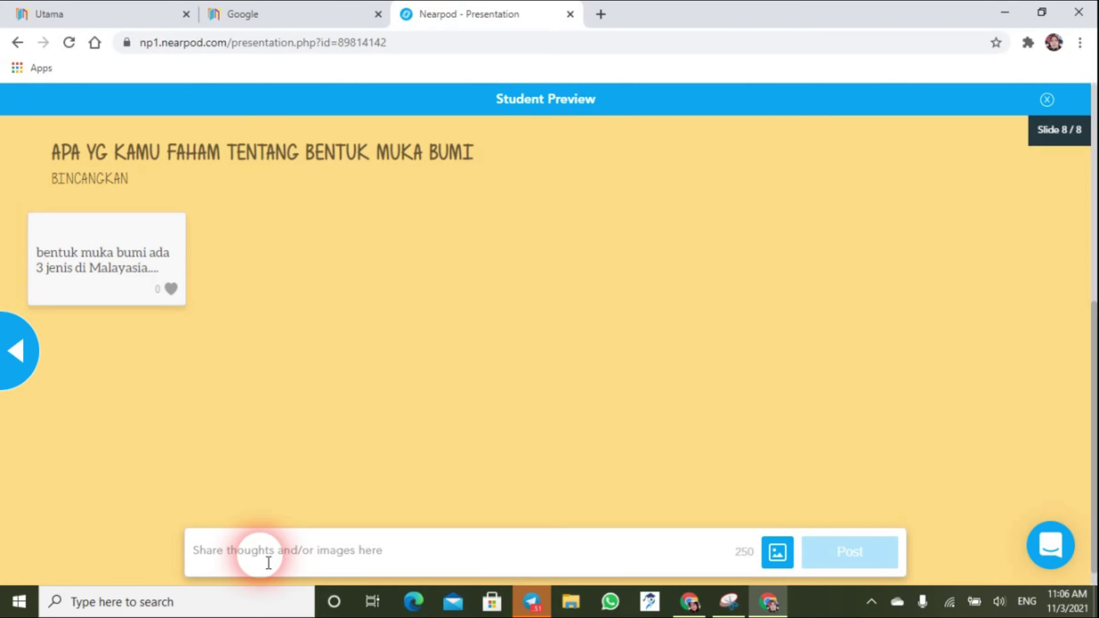
{"action": "type", "text": "pinngir laut saliran"}
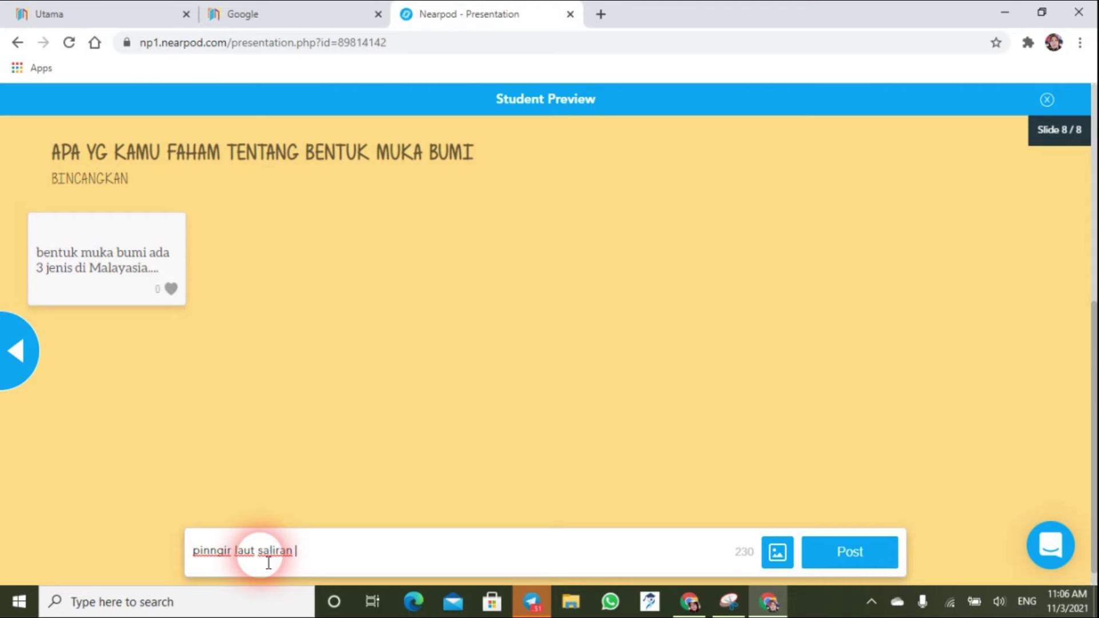
{"action": "key", "text": "Return"}
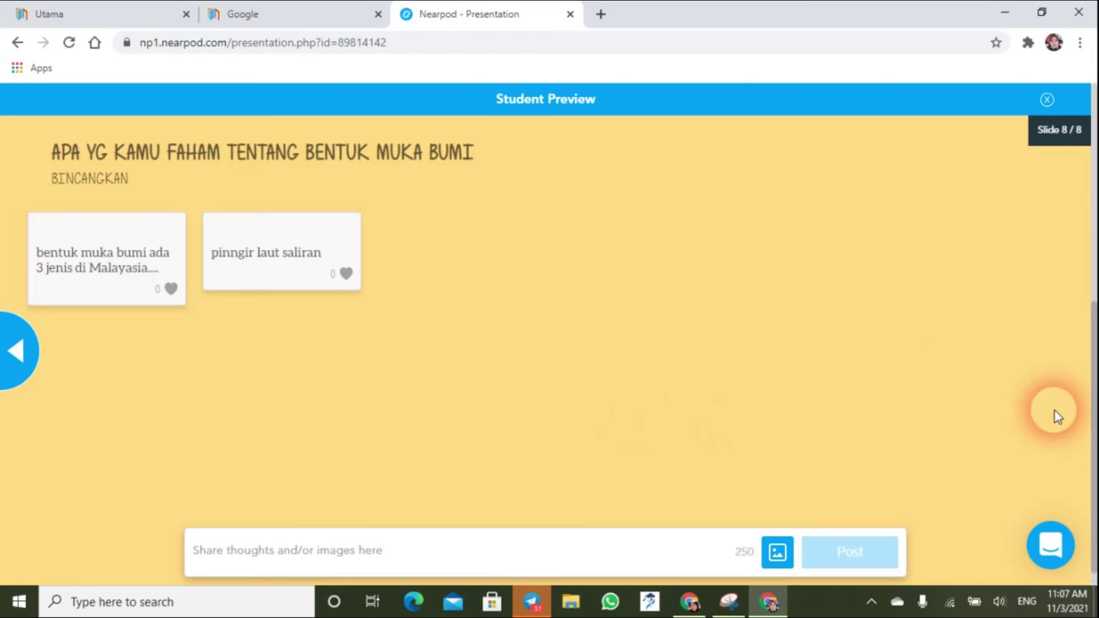
{"action": "left_click", "coordinate": [1047, 99]}
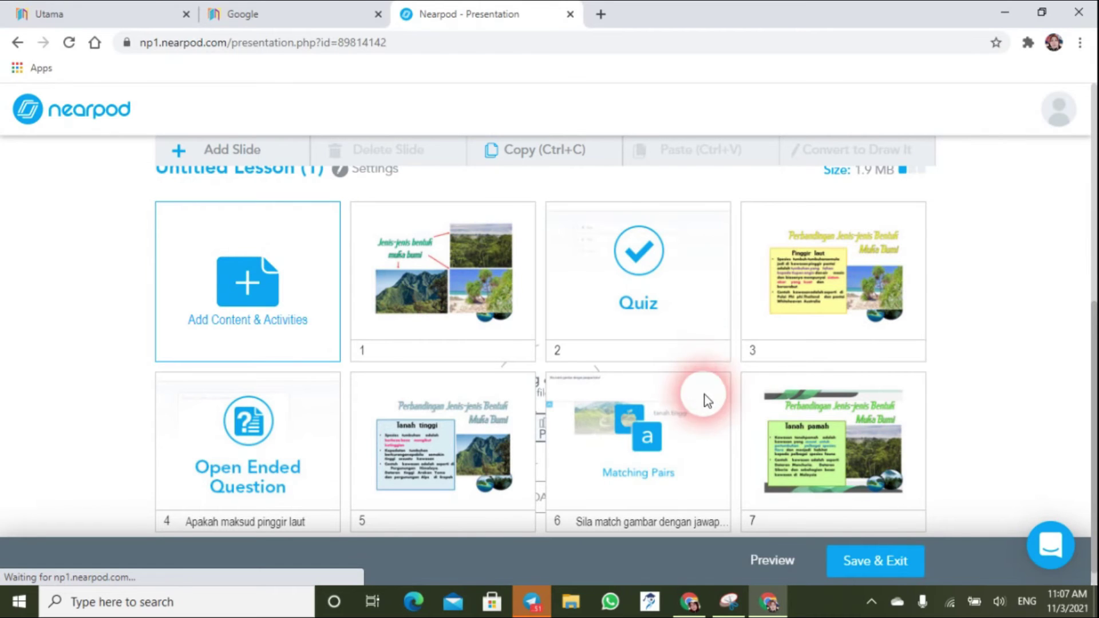
- Review the content types that can be added to the lesson as new slides
{"action": "scroll", "coordinate": [687, 441], "scroll_direction": "up", "scroll_amount": 1}
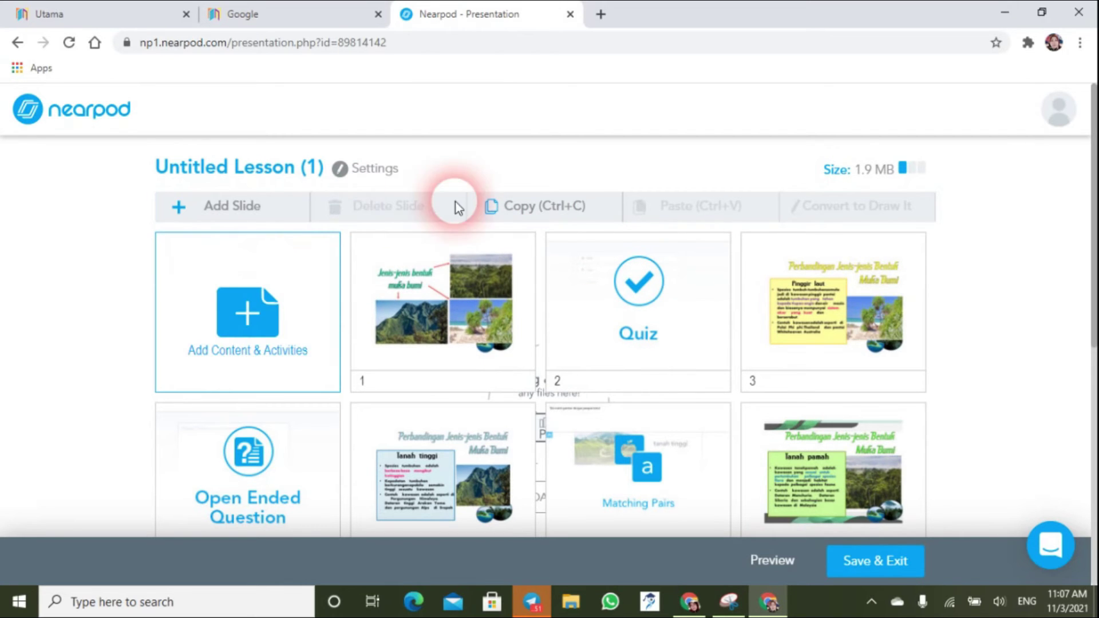
{"action": "left_click", "coordinate": [241, 216]}
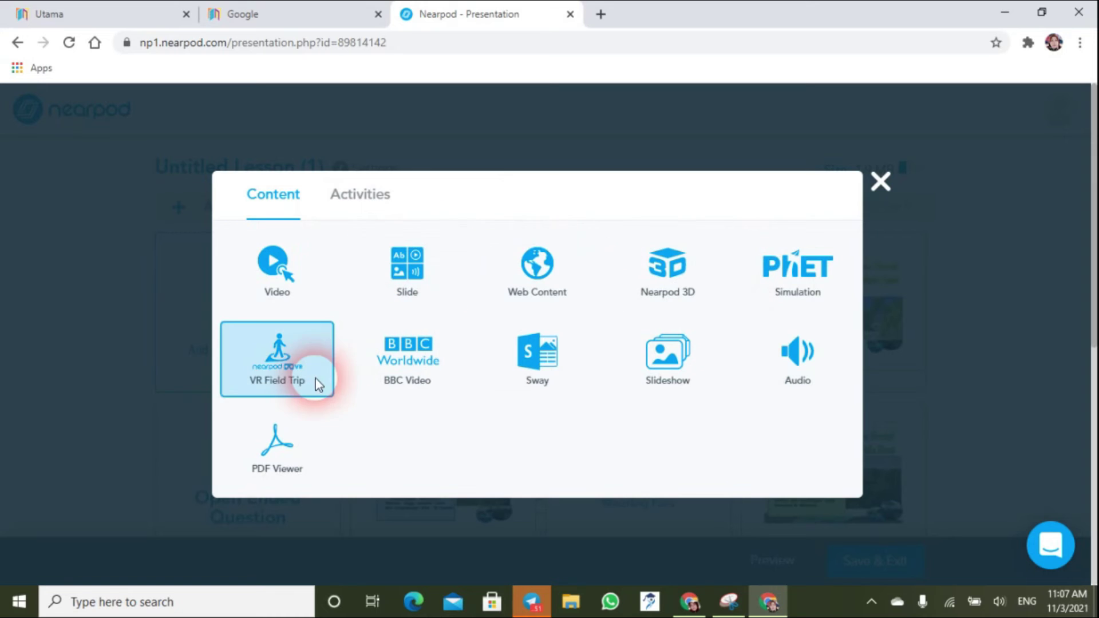
{"action": "left_click", "coordinate": [879, 195]}
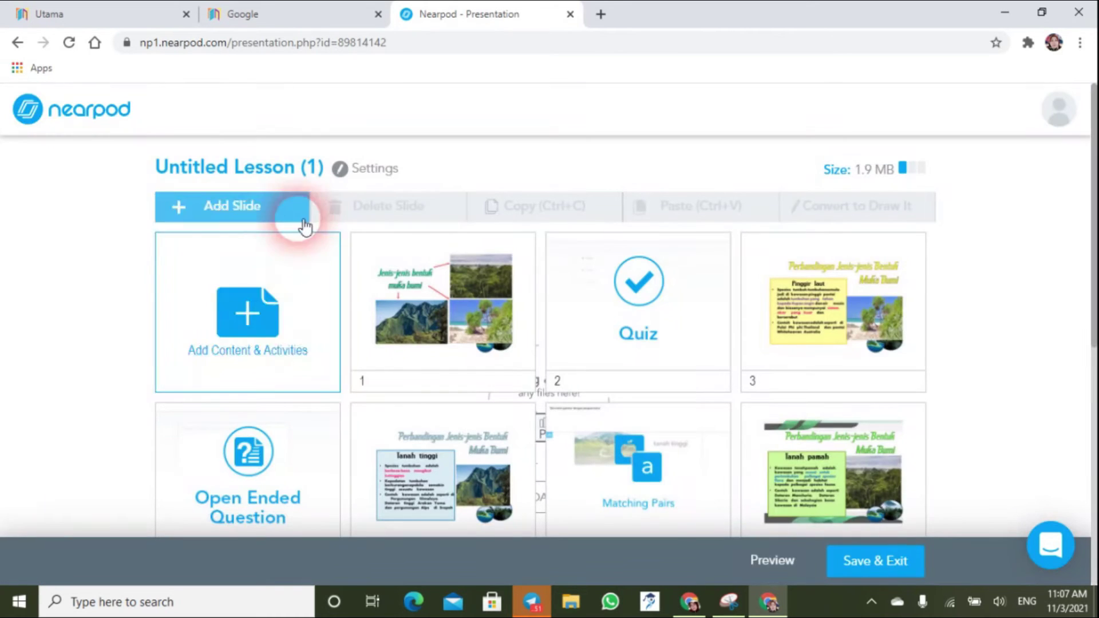
{"action": "left_click", "coordinate": [263, 332]}
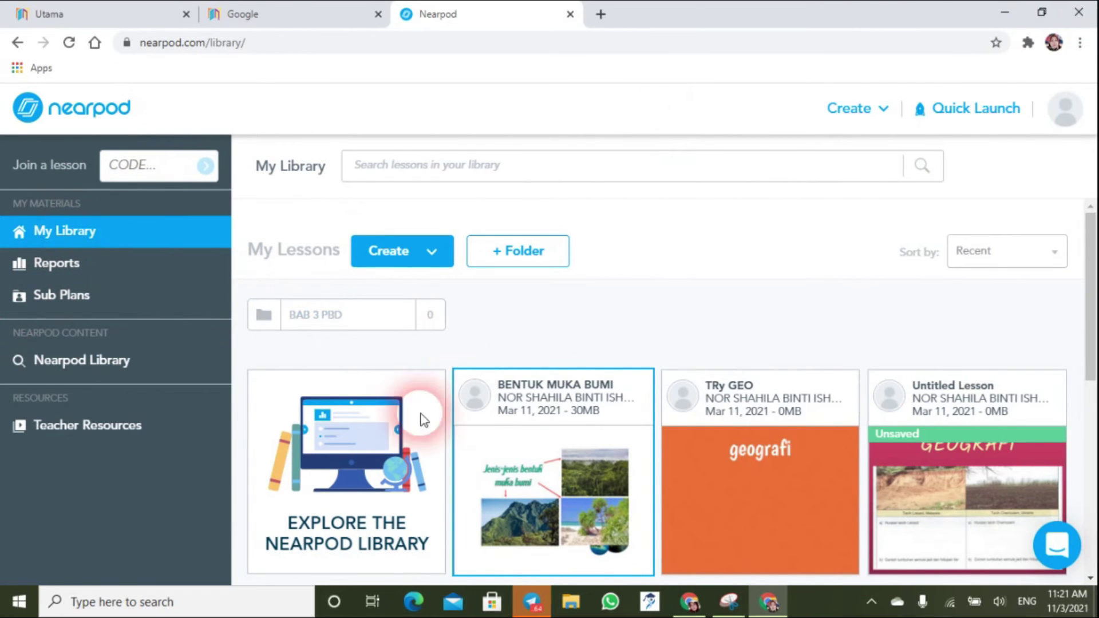
- Check the participation modes and additional options of the BENTUK MUKA BUMI lesson in My Library
{"action": "mouse_move", "coordinate": [575, 456]}
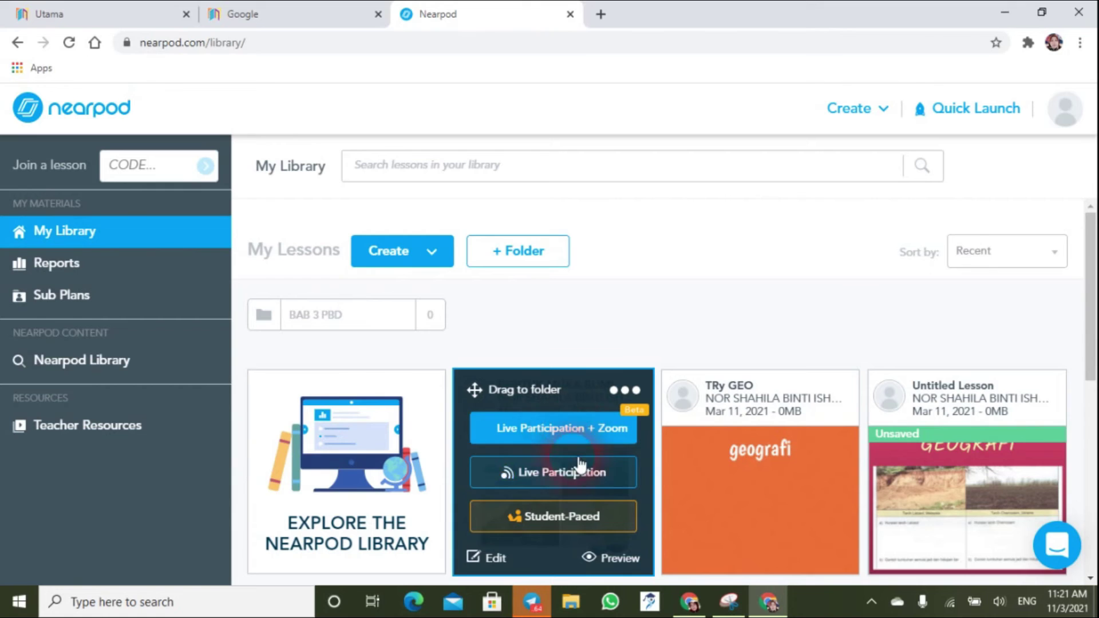
{"action": "scroll", "coordinate": [578, 465], "scroll_direction": "down", "scroll_amount": 3}
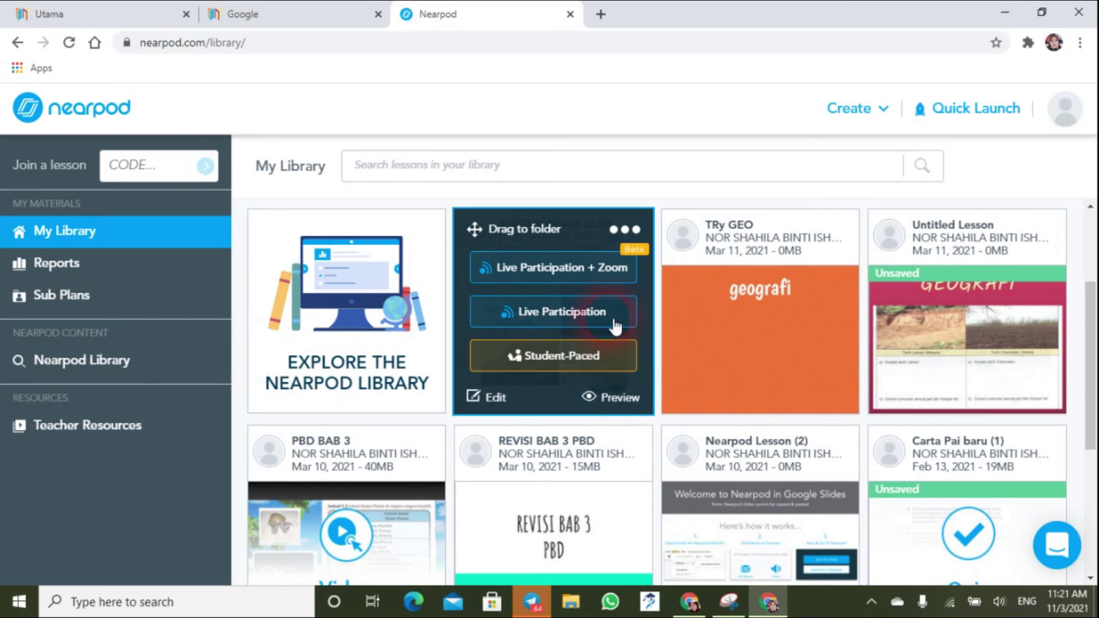
{"action": "left_click", "coordinate": [630, 230]}
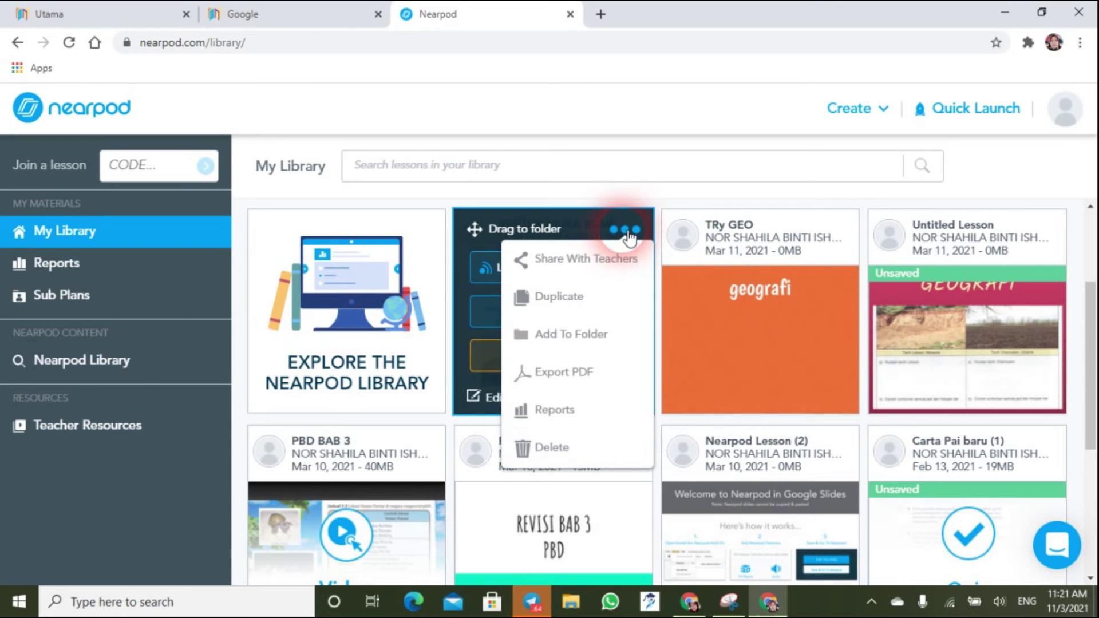
{"action": "left_click", "coordinate": [638, 167]}
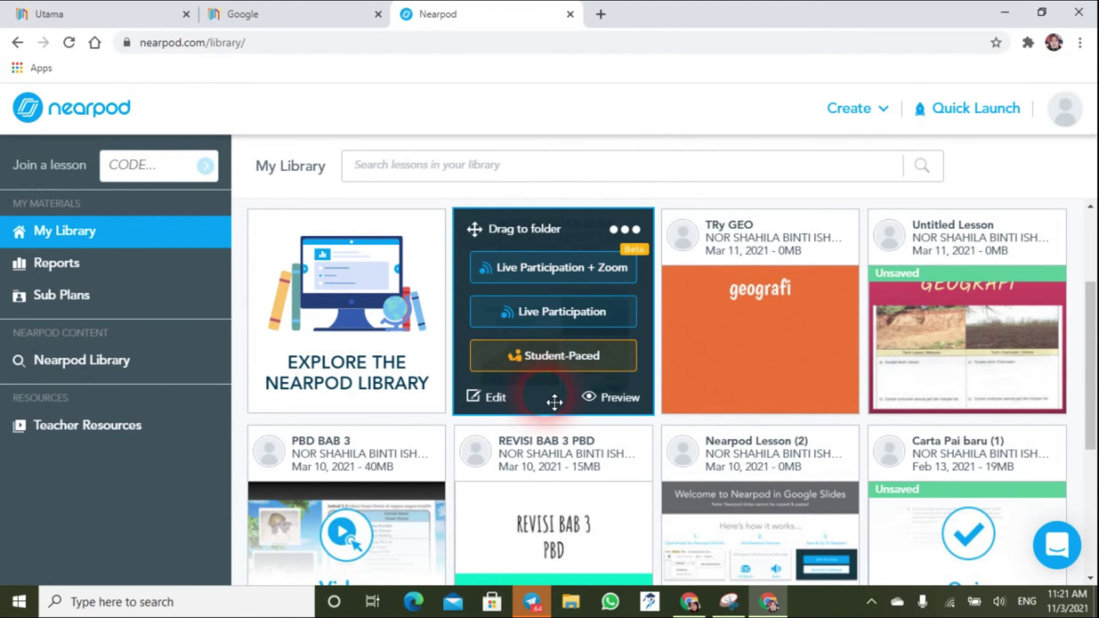
- Launch the BENTUK MUKA BUMI lesson in student-paced mode and start sharing it to Google Classroom
{"action": "left_click", "coordinate": [557, 365]}
{"action": "left_click", "coordinate": [508, 383]}
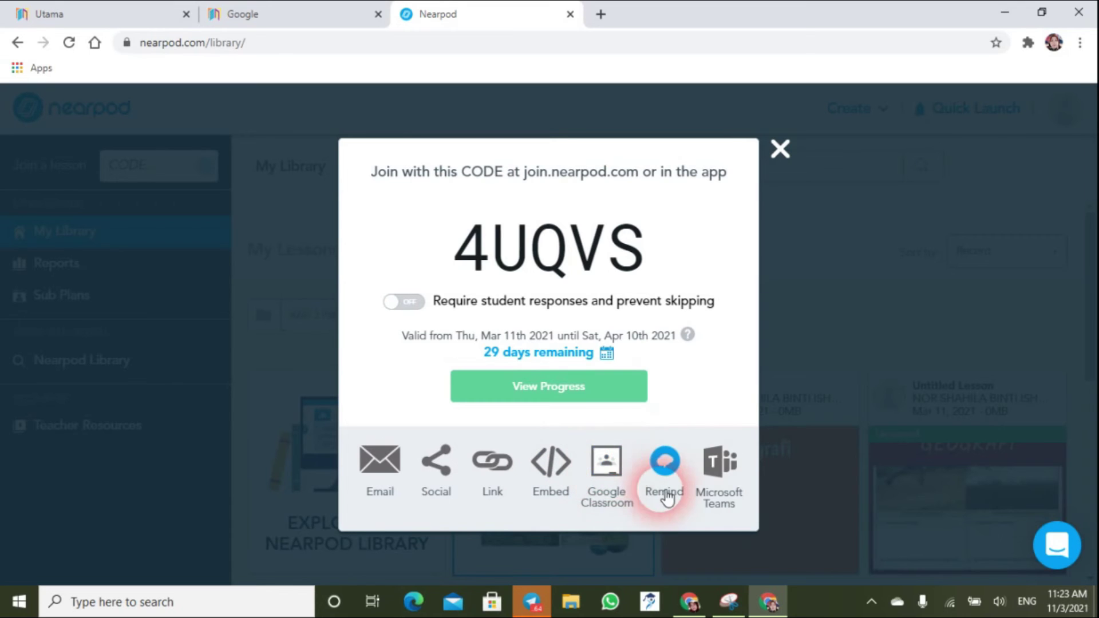
{"action": "left_click", "coordinate": [607, 467]}
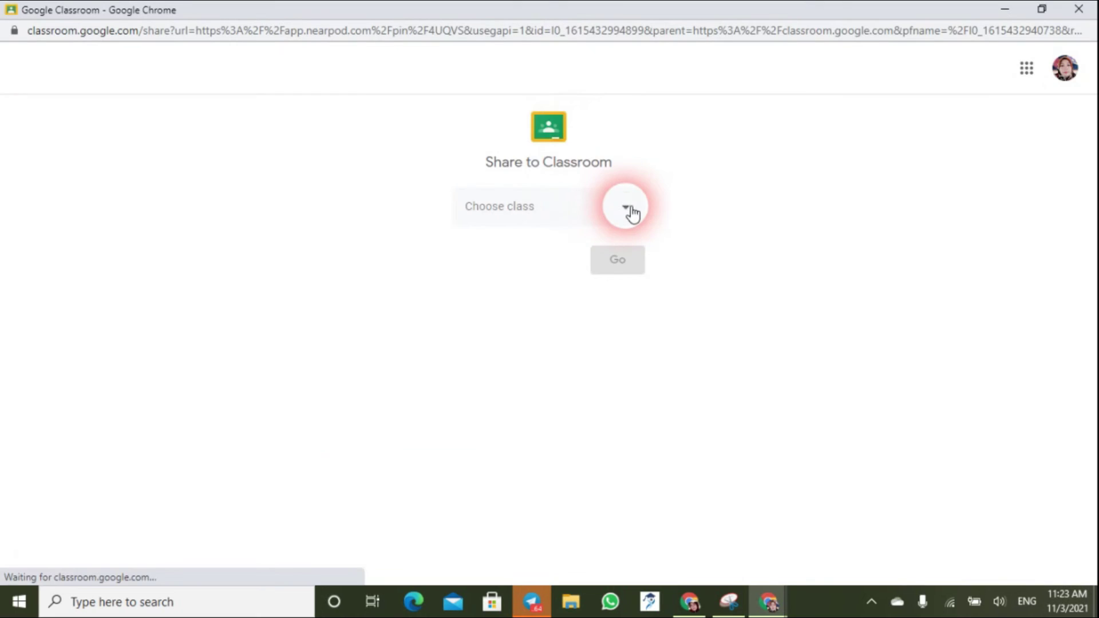
- Select the 3A5 GEOGRAFI class and proceed with the Create material action for the shared lesson
{"action": "left_click", "coordinate": [630, 209]}
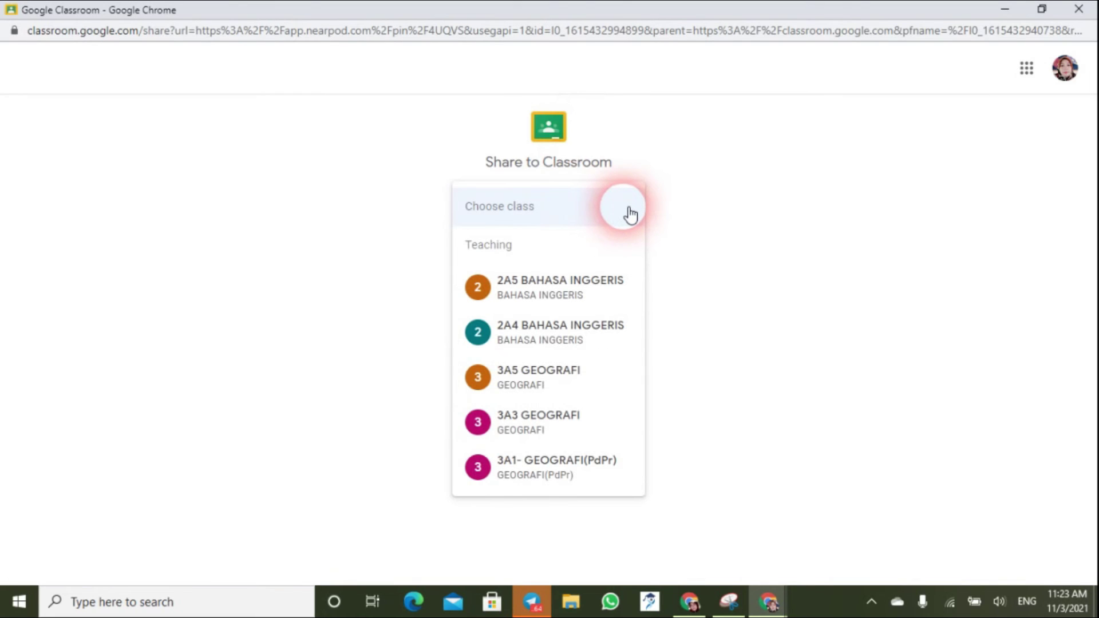
{"action": "left_click", "coordinate": [554, 433]}
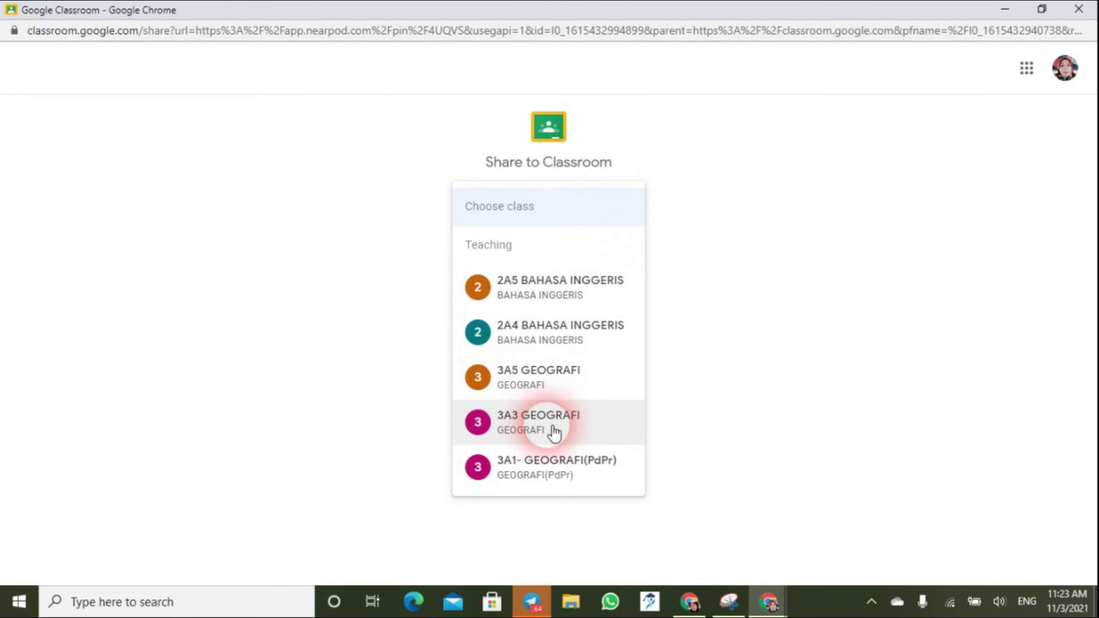
{"action": "left_click", "coordinate": [553, 384]}
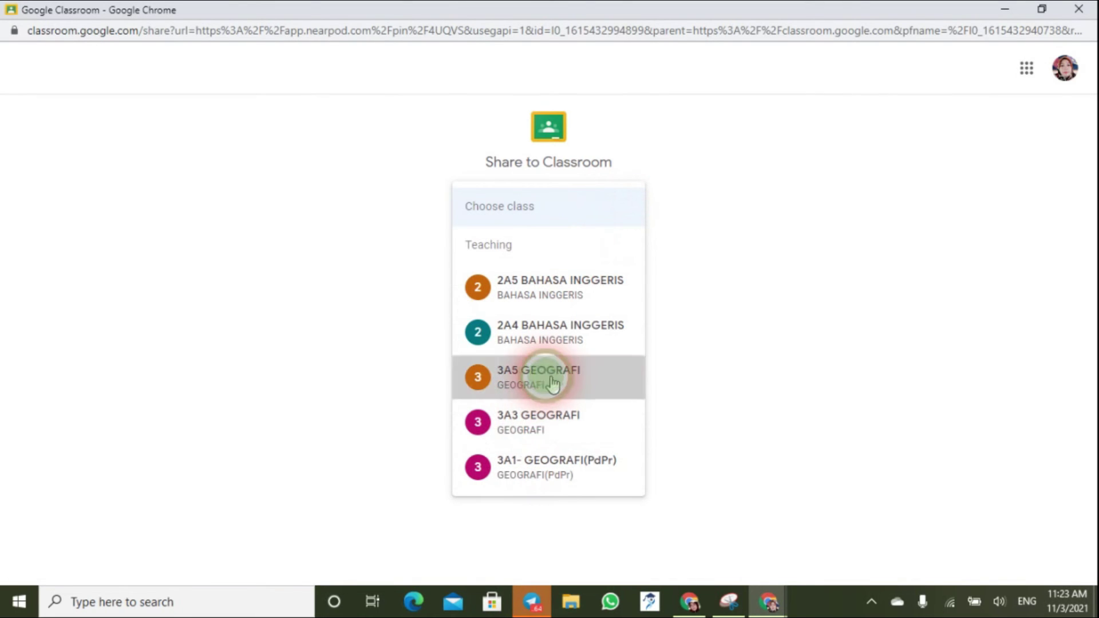
{"action": "left_click", "coordinate": [632, 274]}
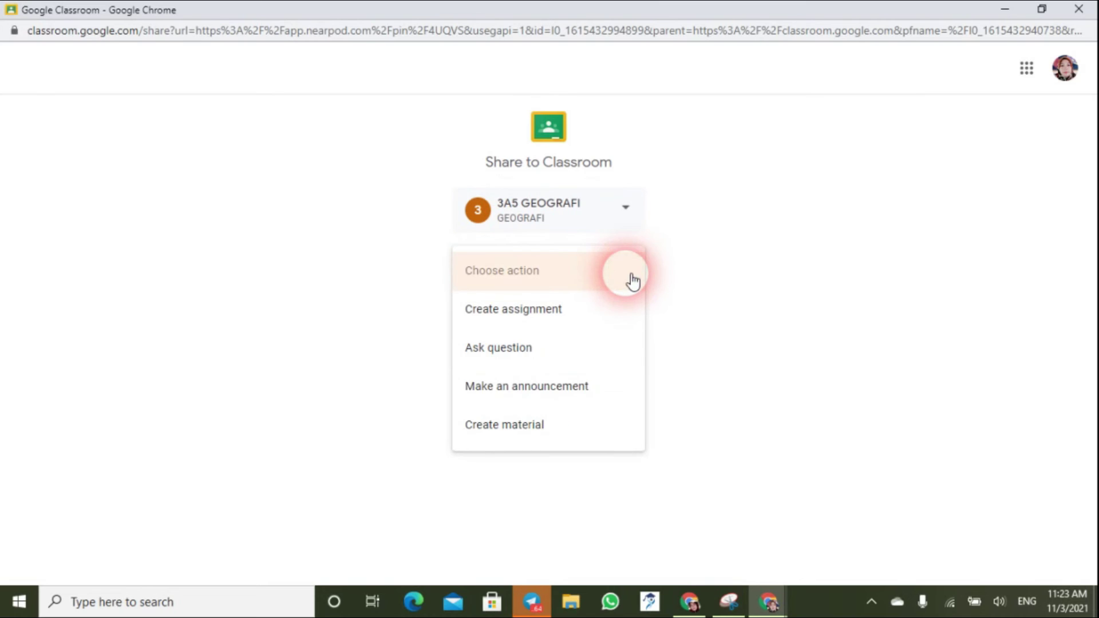
{"action": "left_click", "coordinate": [551, 425]}
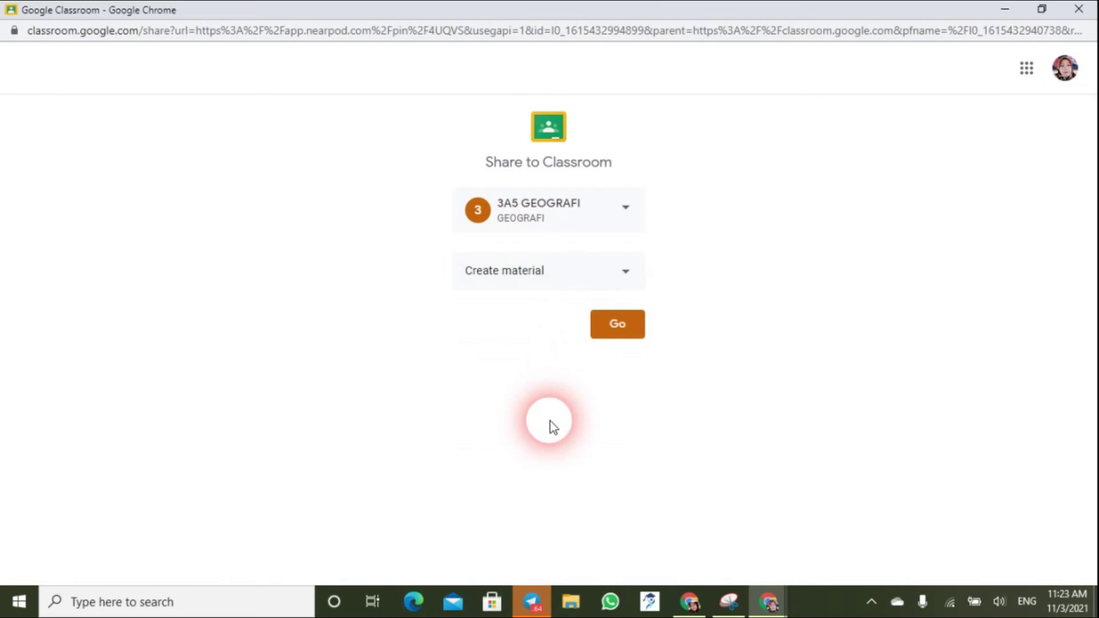
{"action": "left_click", "coordinate": [624, 323]}
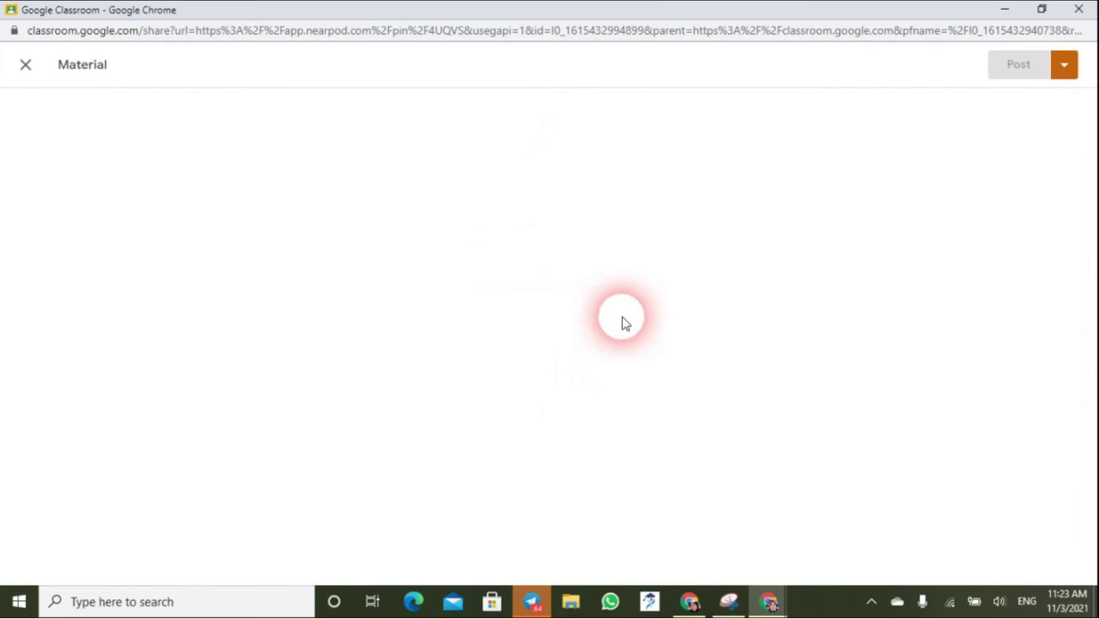
- Post the material titled "SILA JAWAB SEMUA SOALAN DAN AKTIVITI DI SINI" with the description "Jawab semua"
{"action": "left_click", "coordinate": [169, 139]}
{"action": "type", "text": "SILA JAWAB SEMUA SOALAN DAN AKTIVITI DI SINI"}
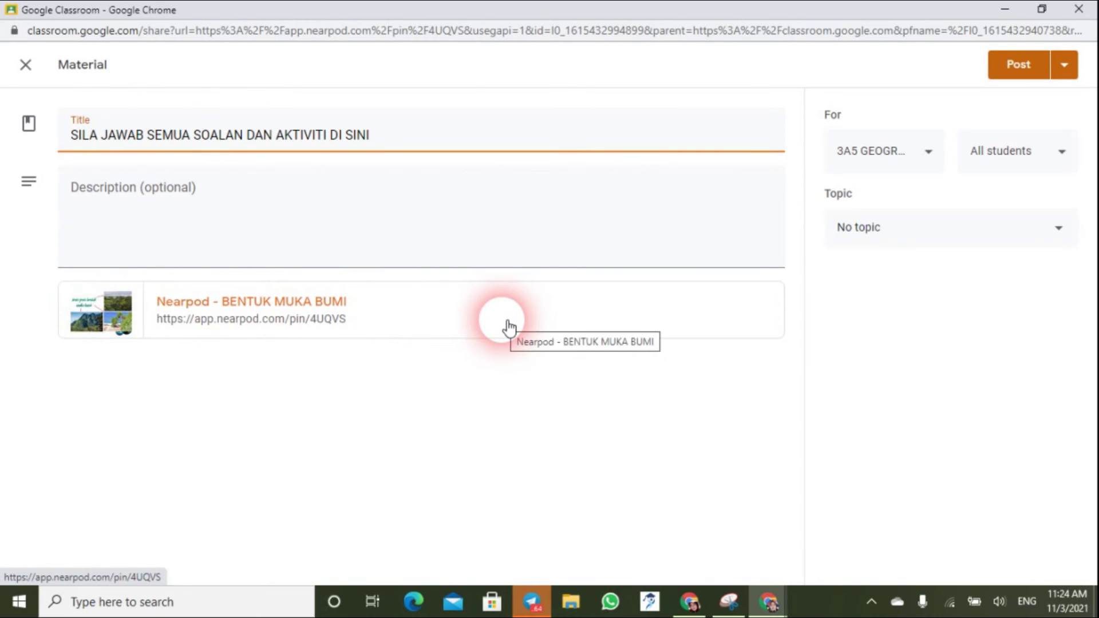
{"action": "left_click", "coordinate": [185, 188]}
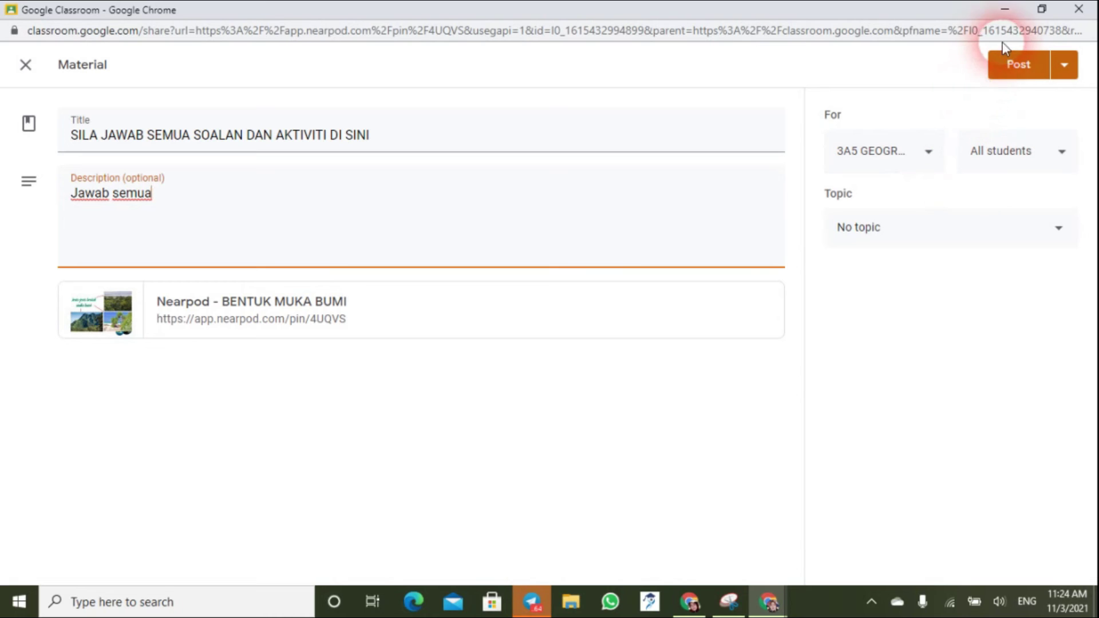
{"action": "left_click", "coordinate": [1013, 67]}
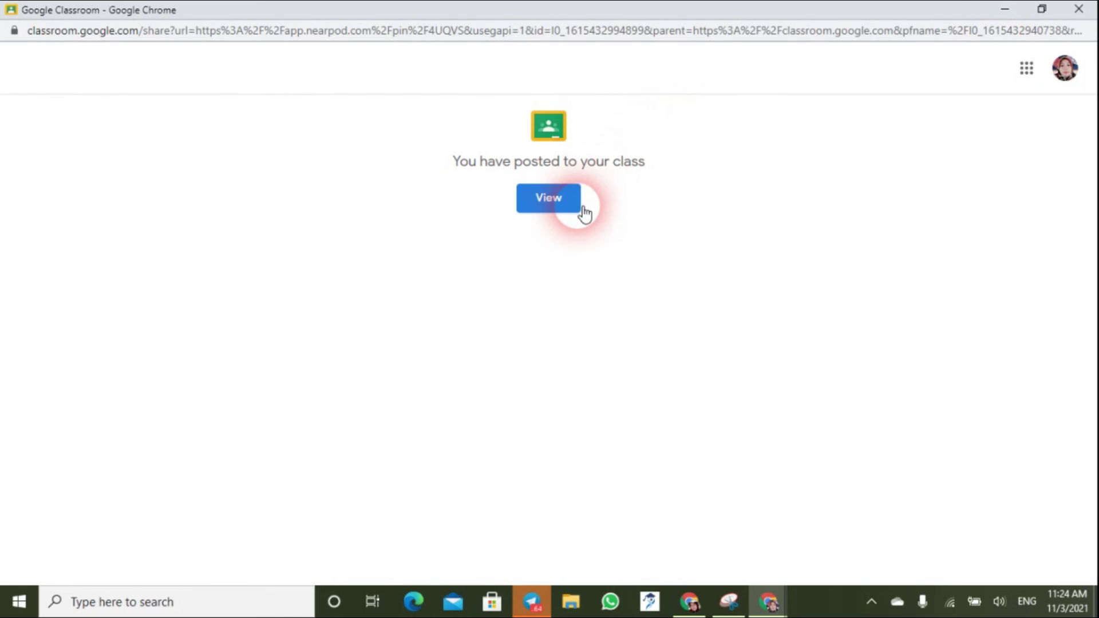
- View the posted material in the 3A5 GEOGRAFI stream and check the page its Nearpod lesson link opens
{"action": "left_click", "coordinate": [574, 210]}
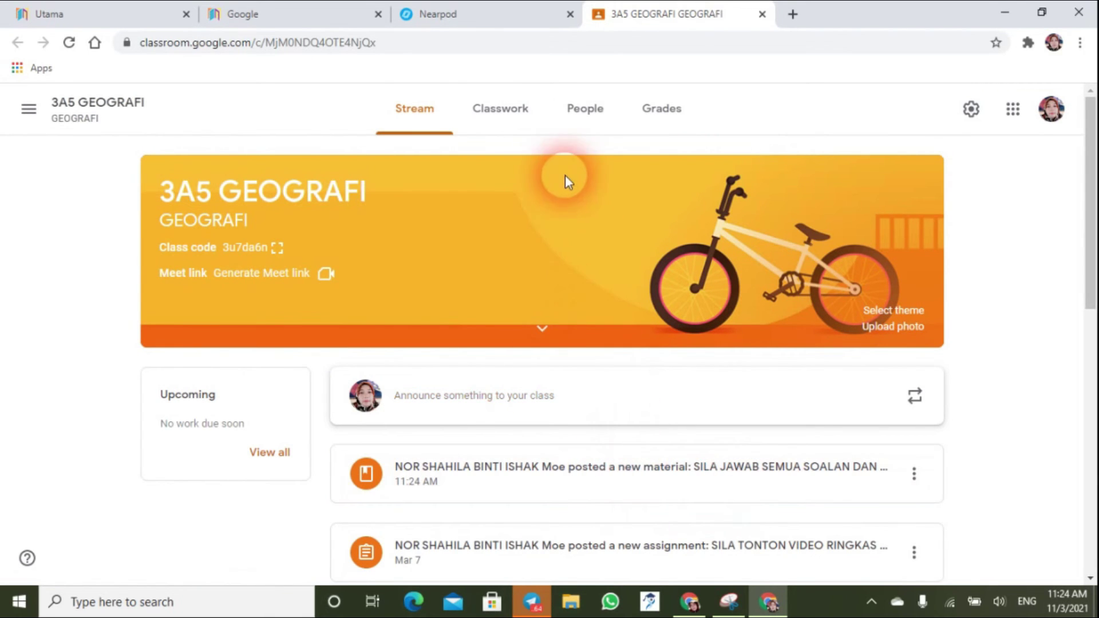
{"action": "scroll", "coordinate": [635, 493], "scroll_direction": "down", "scroll_amount": 1}
{"action": "scroll", "coordinate": [639, 488], "scroll_direction": "down", "scroll_amount": 1}
{"action": "scroll", "coordinate": [638, 486], "scroll_direction": "up", "scroll_amount": 2}
{"action": "left_click", "coordinate": [697, 479]}
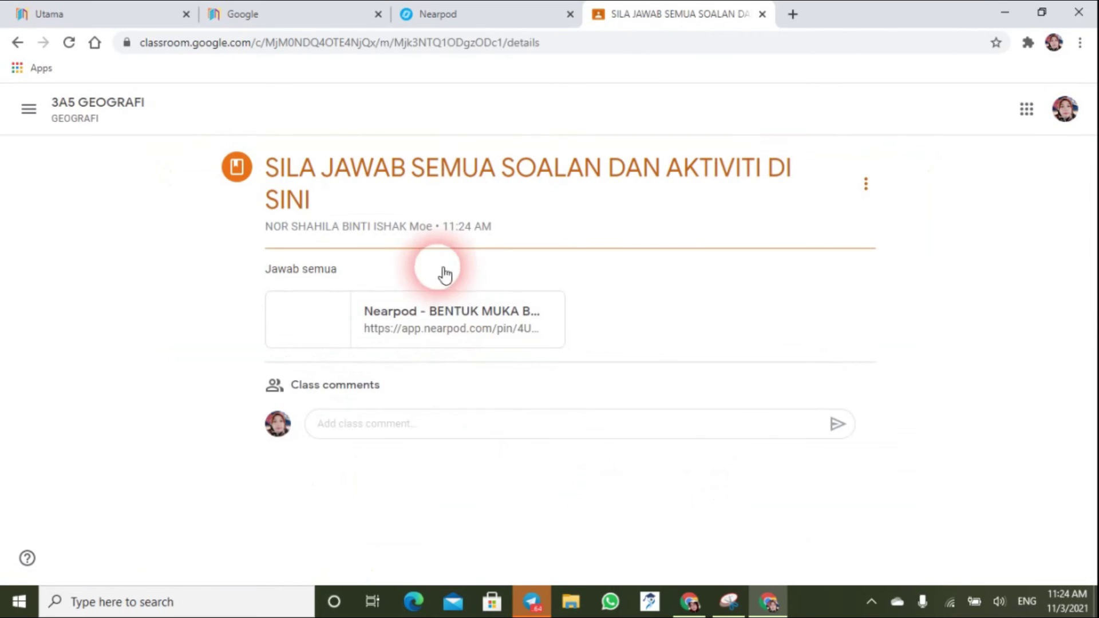
{"action": "left_click", "coordinate": [469, 322]}
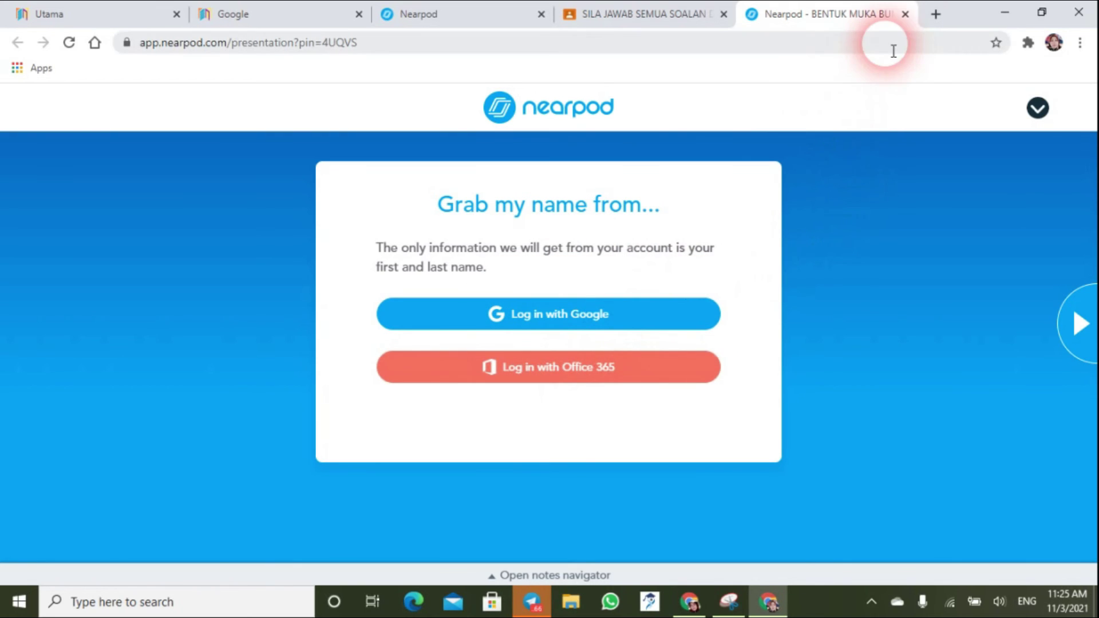
{"action": "left_click", "coordinate": [905, 15]}
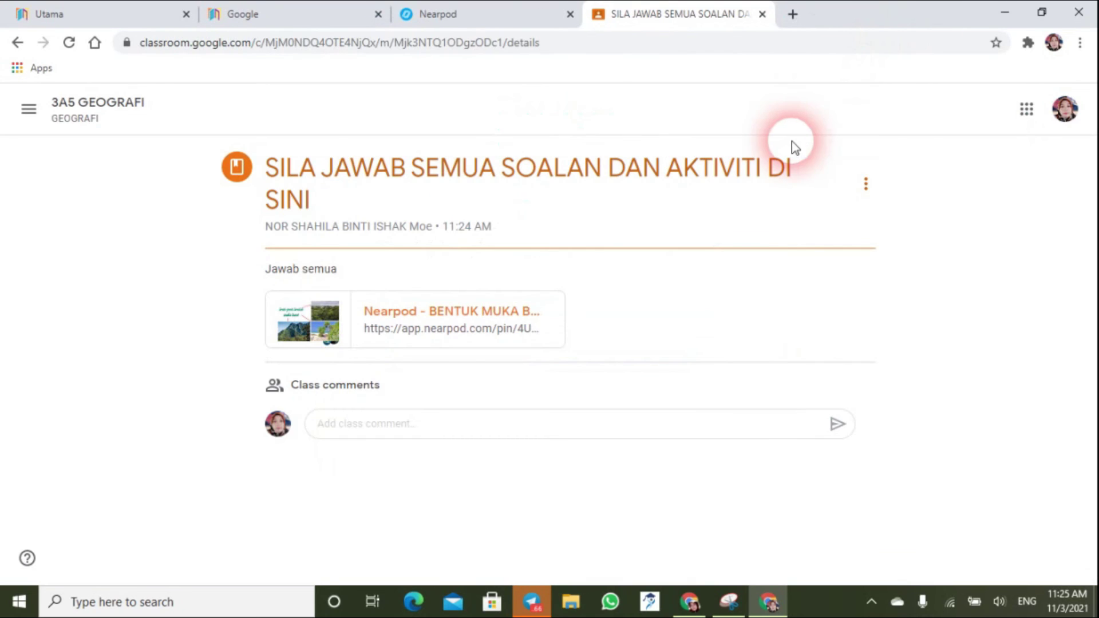
- Close the class page and check the shared lesson's student progress and the post-session reports in Nearpod
{"action": "left_click", "coordinate": [766, 17]}
{"action": "left_click", "coordinate": [603, 394]}
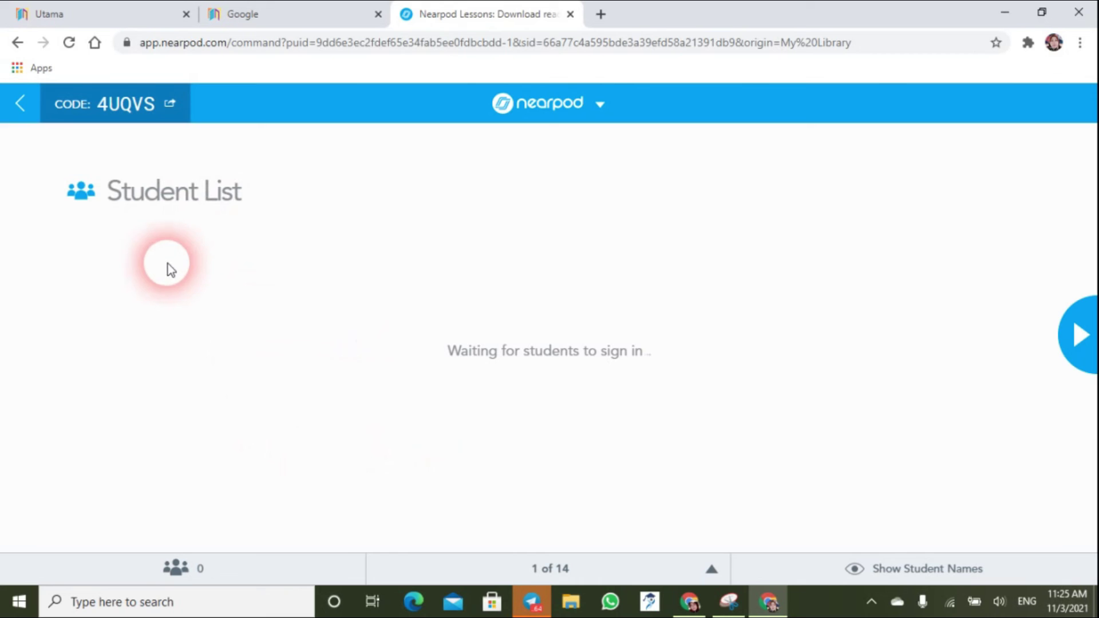
{"action": "left_click", "coordinate": [20, 103]}
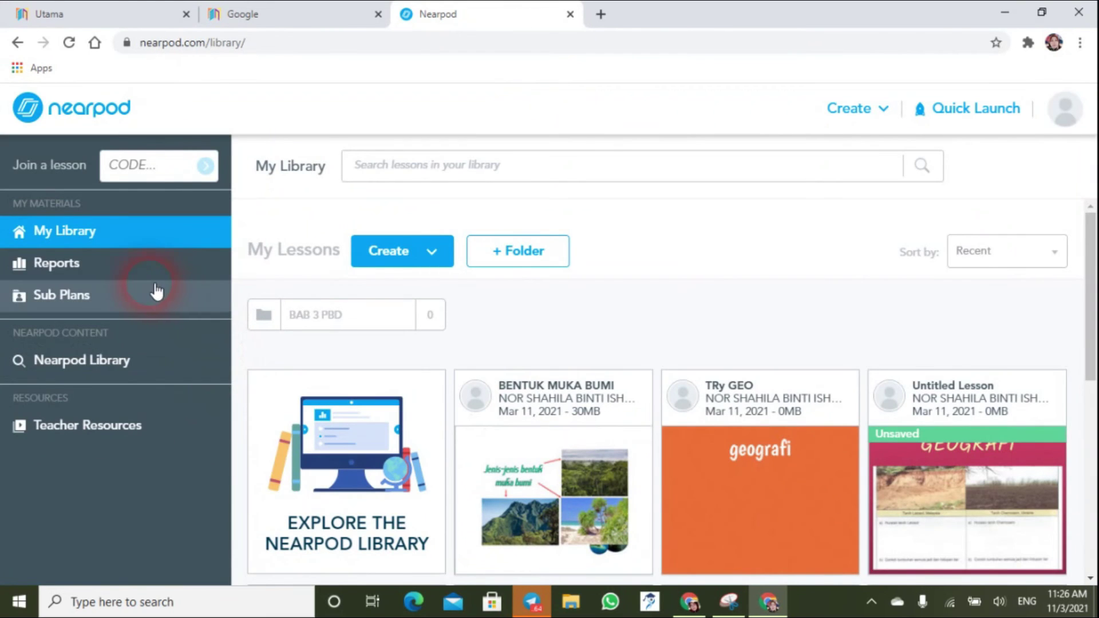
{"action": "left_click", "coordinate": [68, 269]}
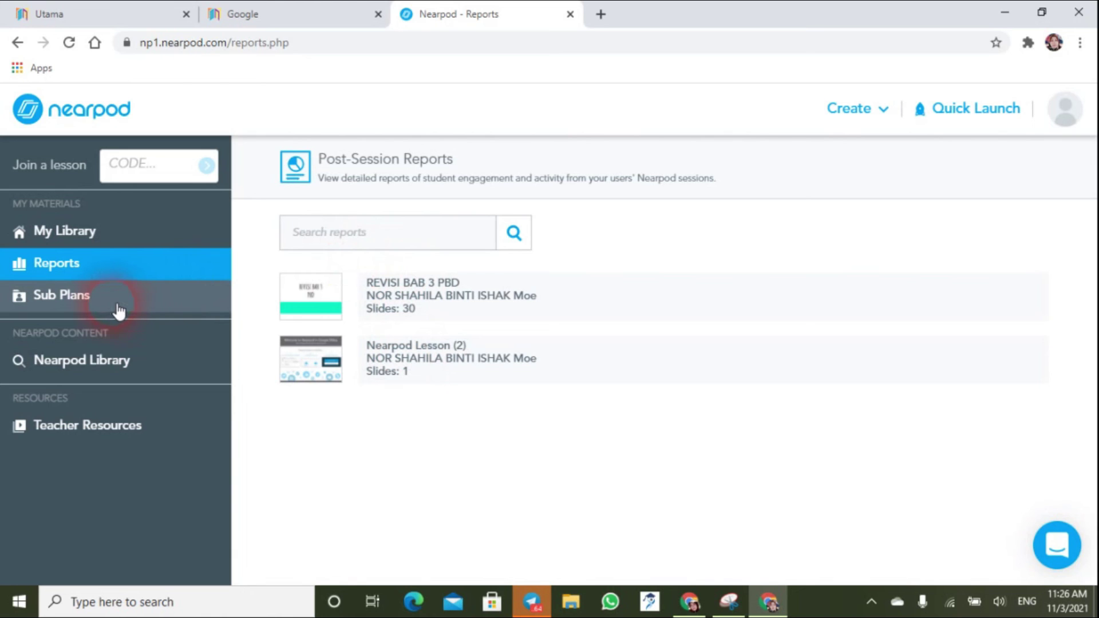
- Leave Nearpod and open the REVISI BAB 3 PBD presentation from Google Drive through the DELIMa Google apps page
{"action": "left_click", "coordinate": [570, 15]}
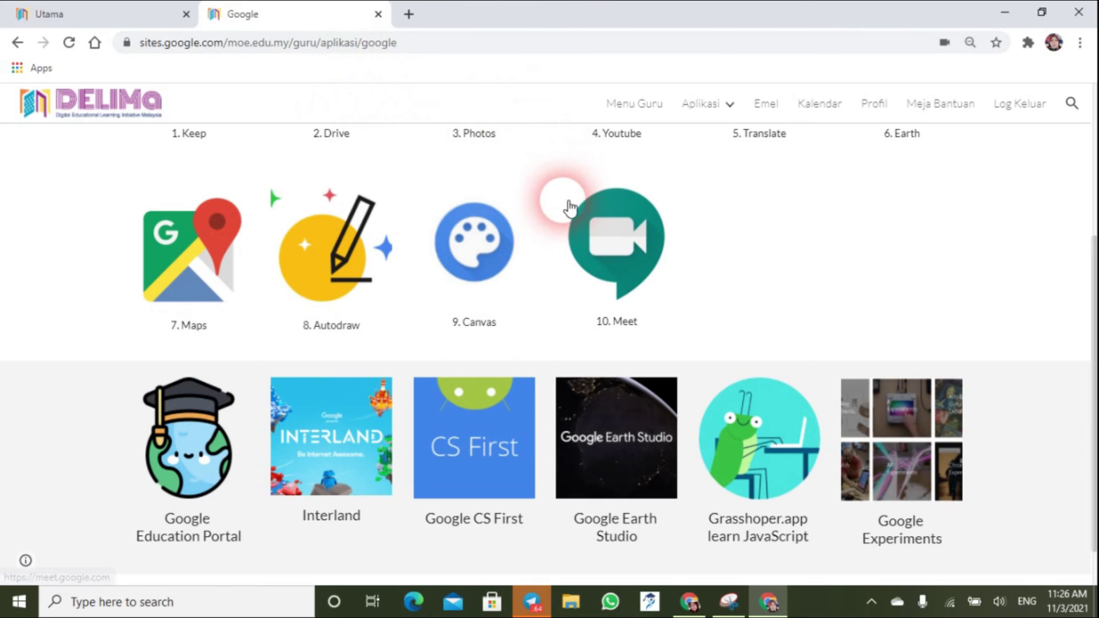
{"action": "scroll", "coordinate": [569, 207], "scroll_direction": "up", "scroll_amount": 4}
{"action": "left_click", "coordinate": [341, 314]}
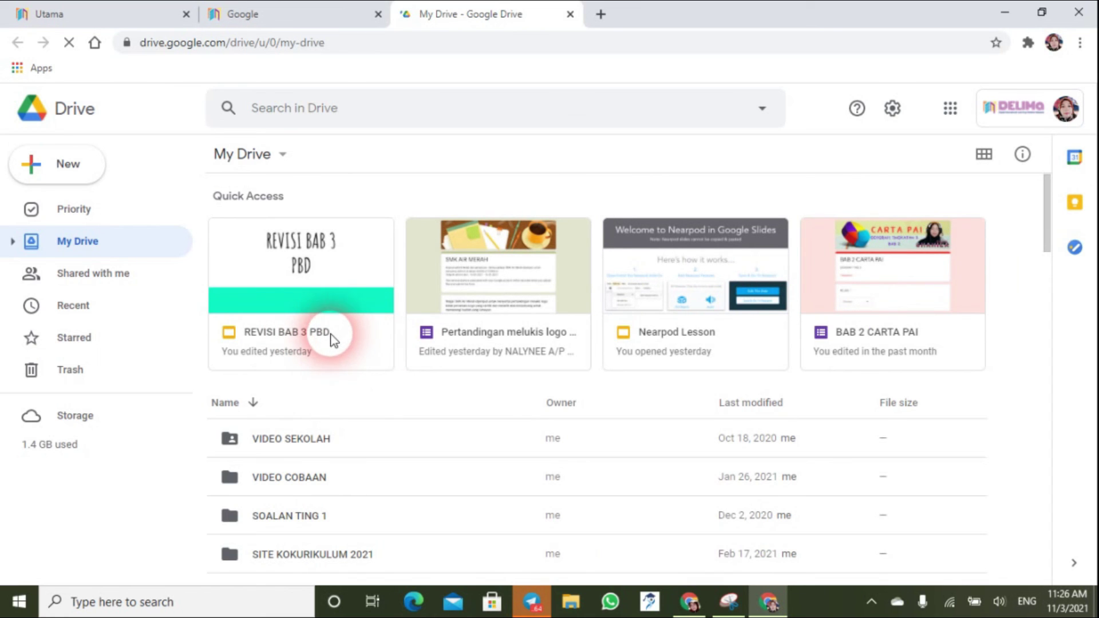
{"action": "double_click", "coordinate": [356, 351]}
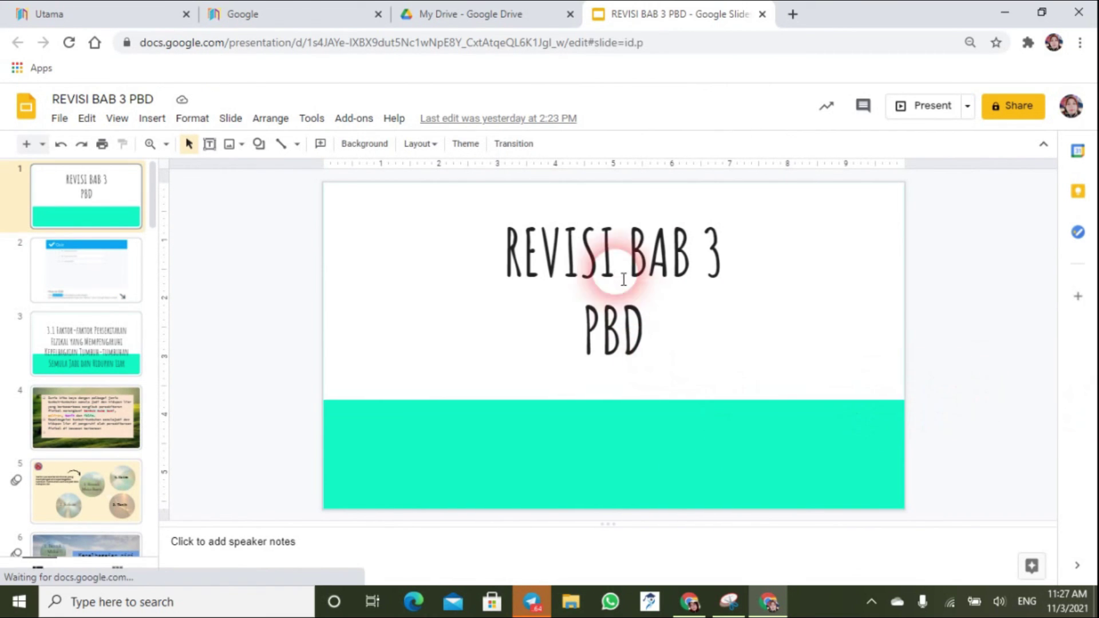
- Find the Nearpod add-on for Slides in the Google Workspace Marketplace and view its details page
{"action": "left_click", "coordinate": [364, 121]}
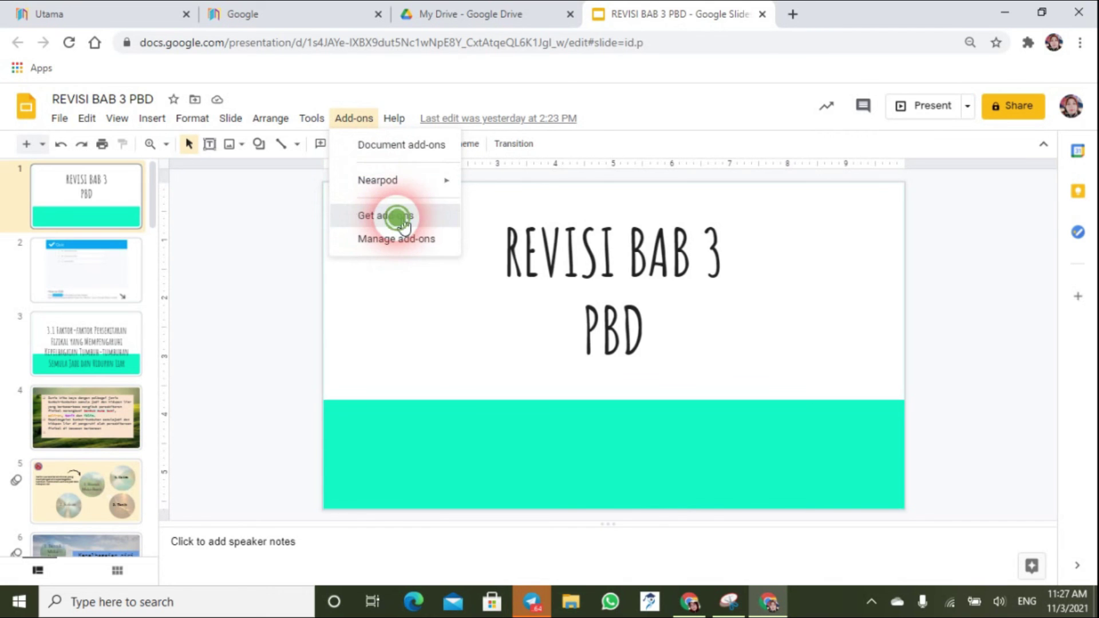
{"action": "left_click", "coordinate": [401, 217]}
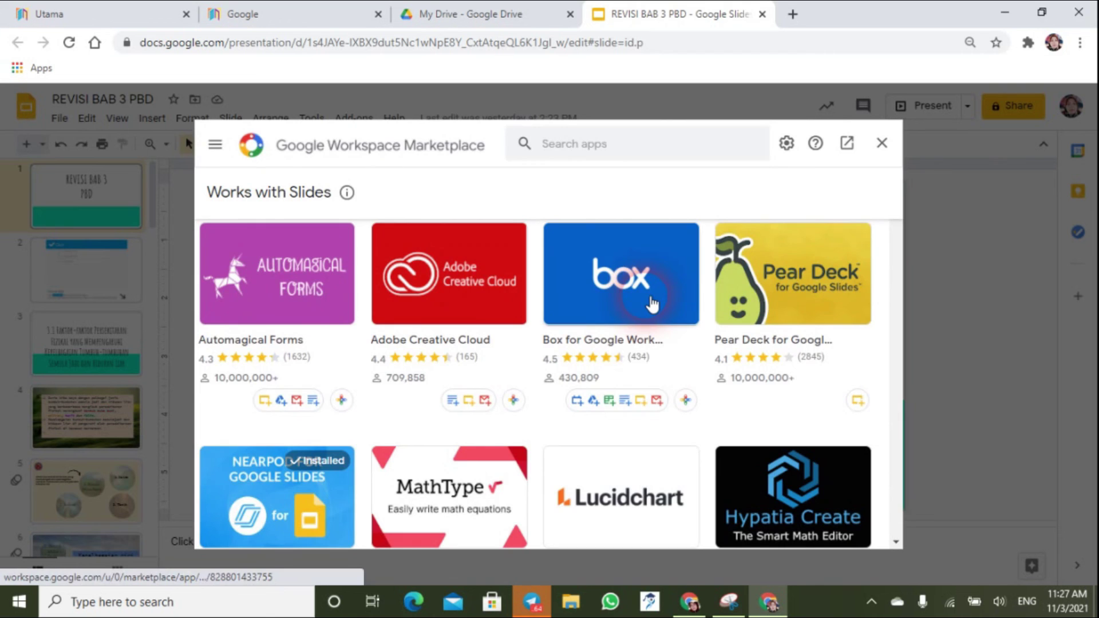
{"action": "left_click", "coordinate": [594, 148]}
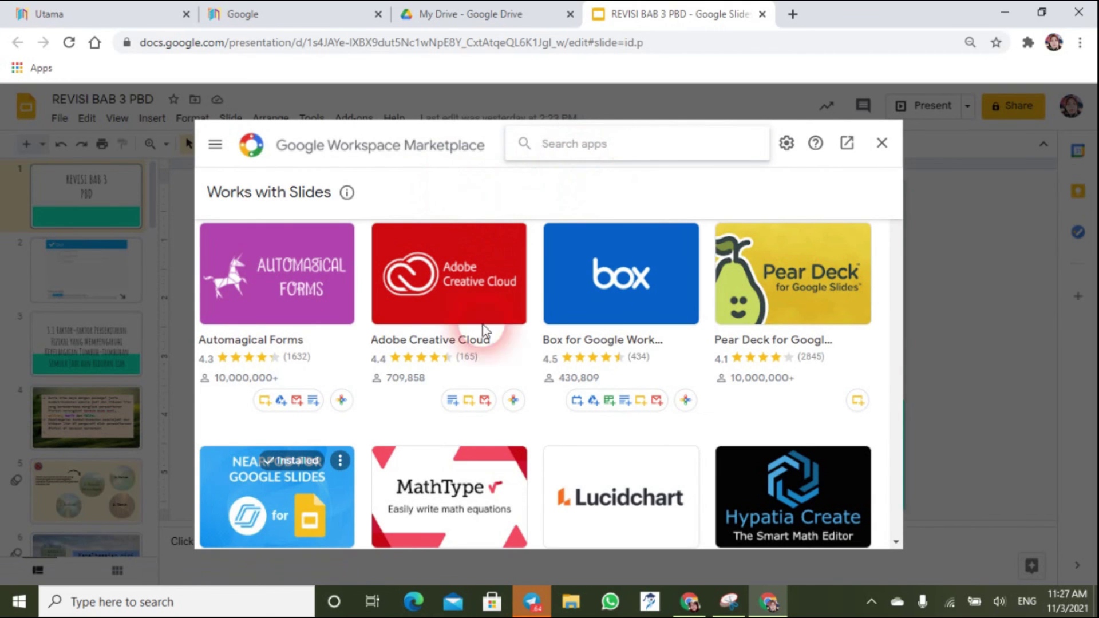
{"action": "scroll", "coordinate": [269, 487], "scroll_direction": "down", "scroll_amount": 3}
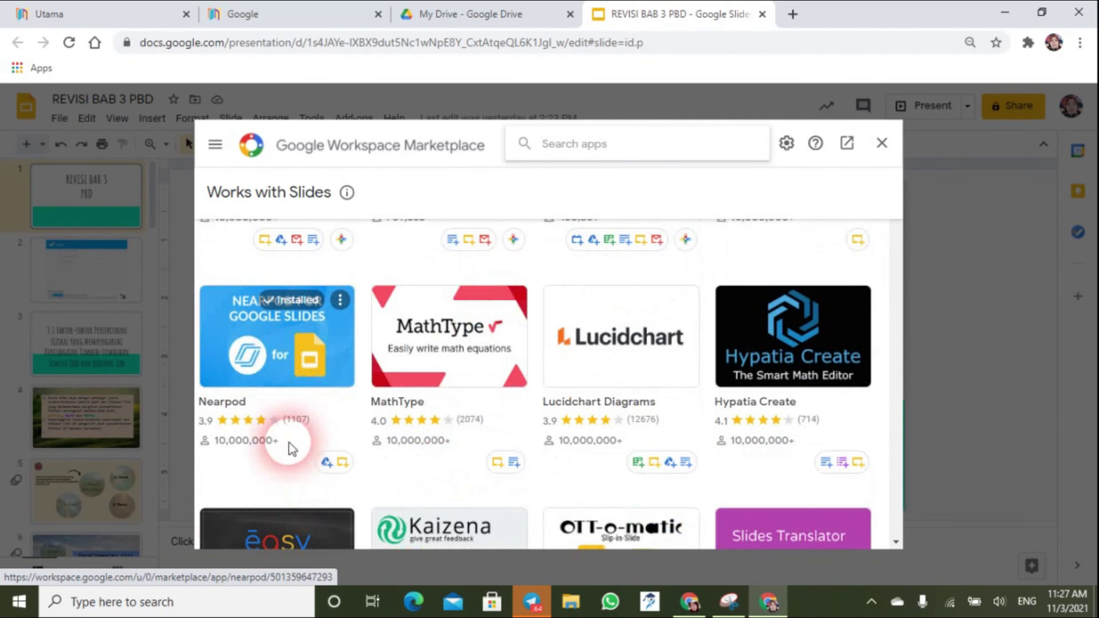
{"action": "left_click", "coordinate": [282, 387]}
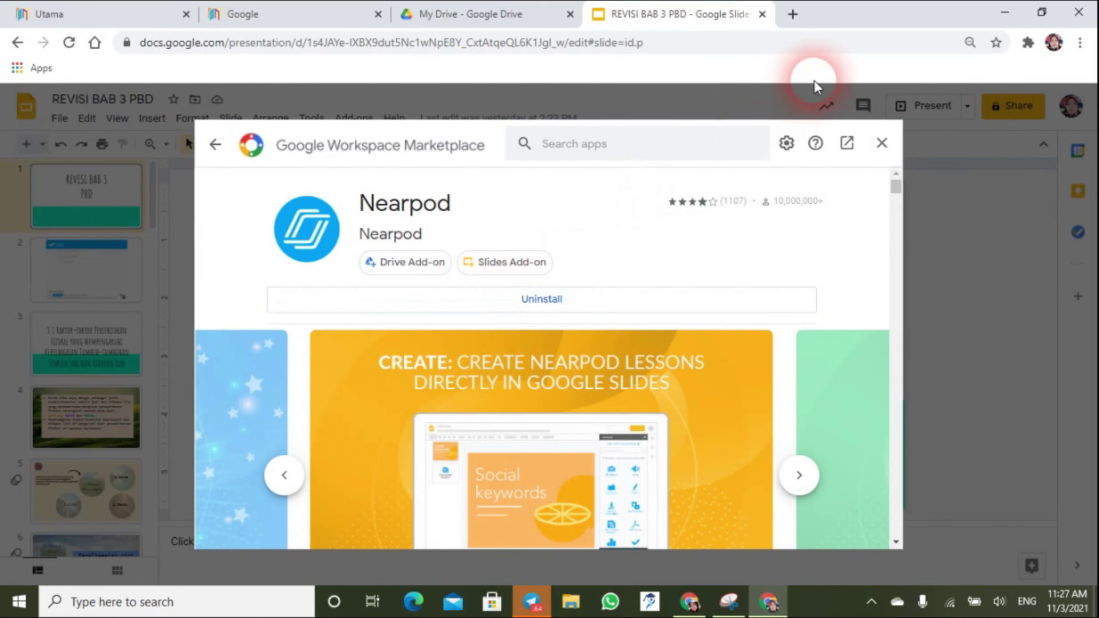
- Check the browser's installed extensions and close the Google Workspace Marketplace
{"action": "left_click", "coordinate": [1029, 44]}
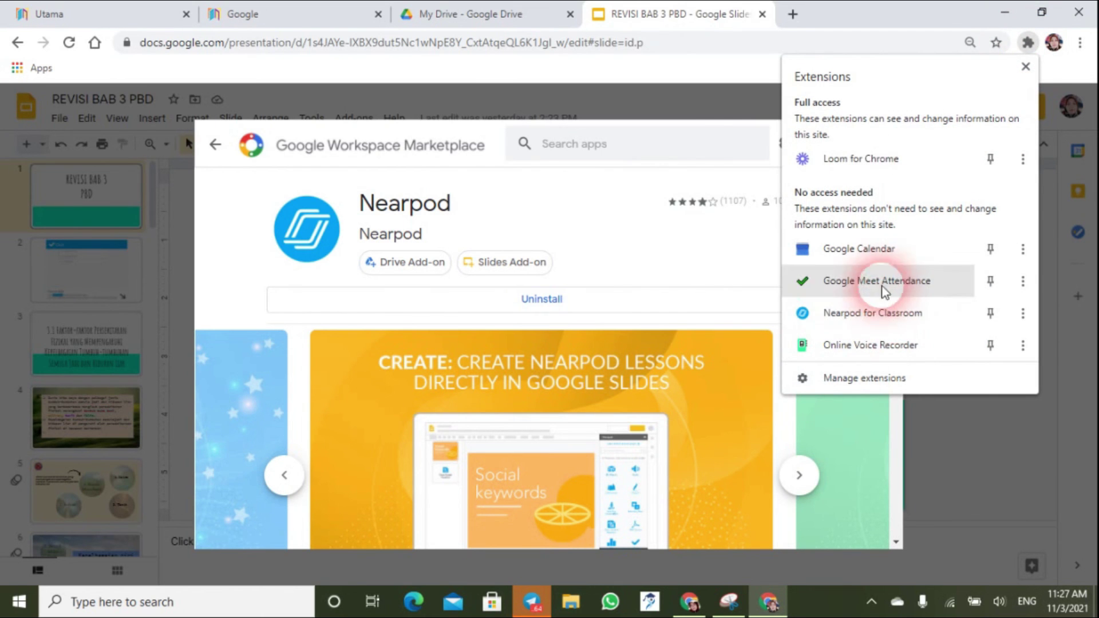
{"action": "left_click", "coordinate": [762, 112]}
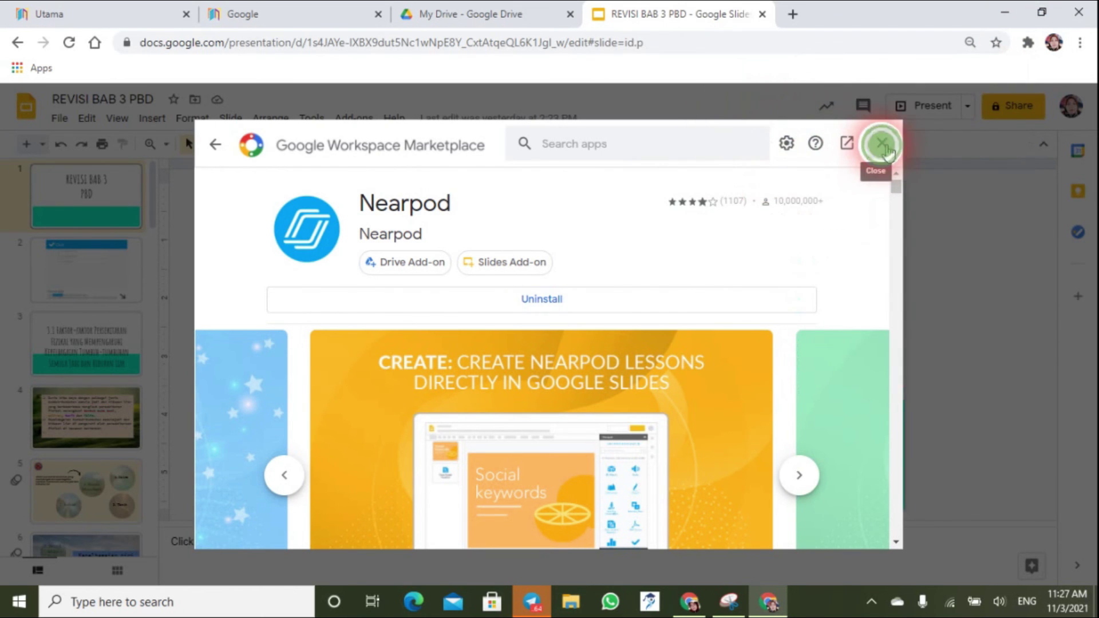
{"action": "left_click", "coordinate": [884, 147]}
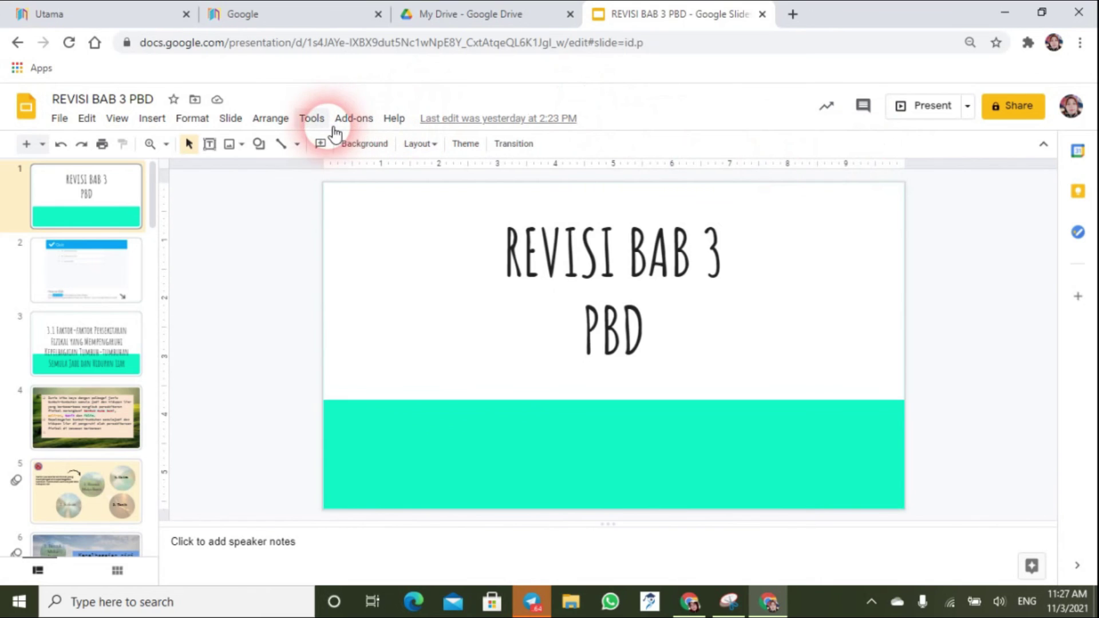
- Open the Nearpod add-on in the REVISI BAB 3 PBD presentation and start editing its saved lesson
{"action": "left_click", "coordinate": [355, 120]}
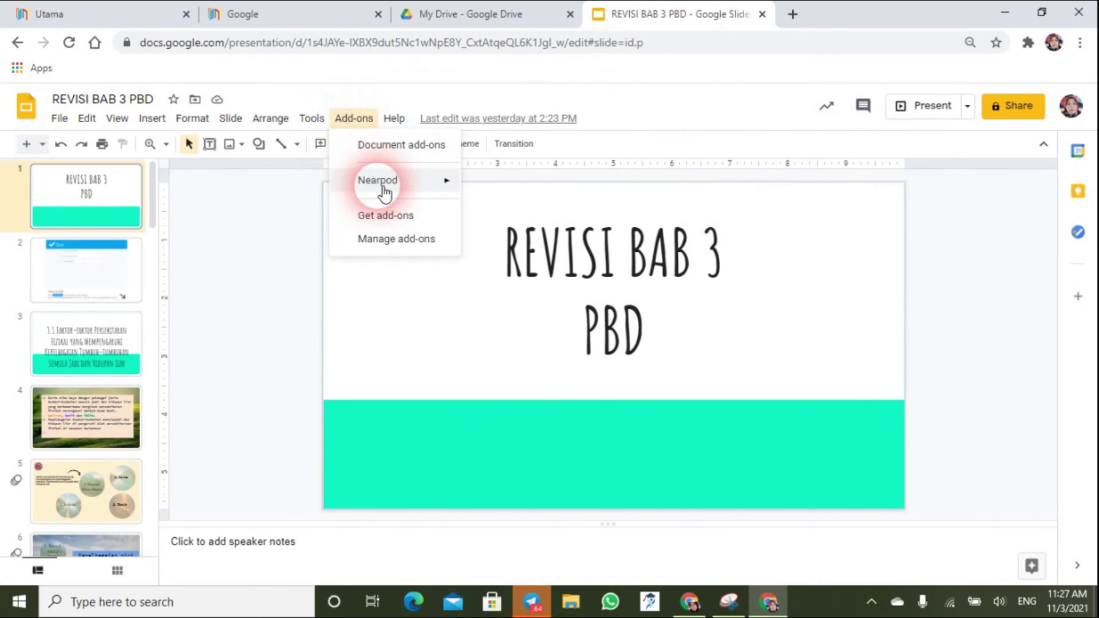
{"action": "mouse_move", "coordinate": [387, 189]}
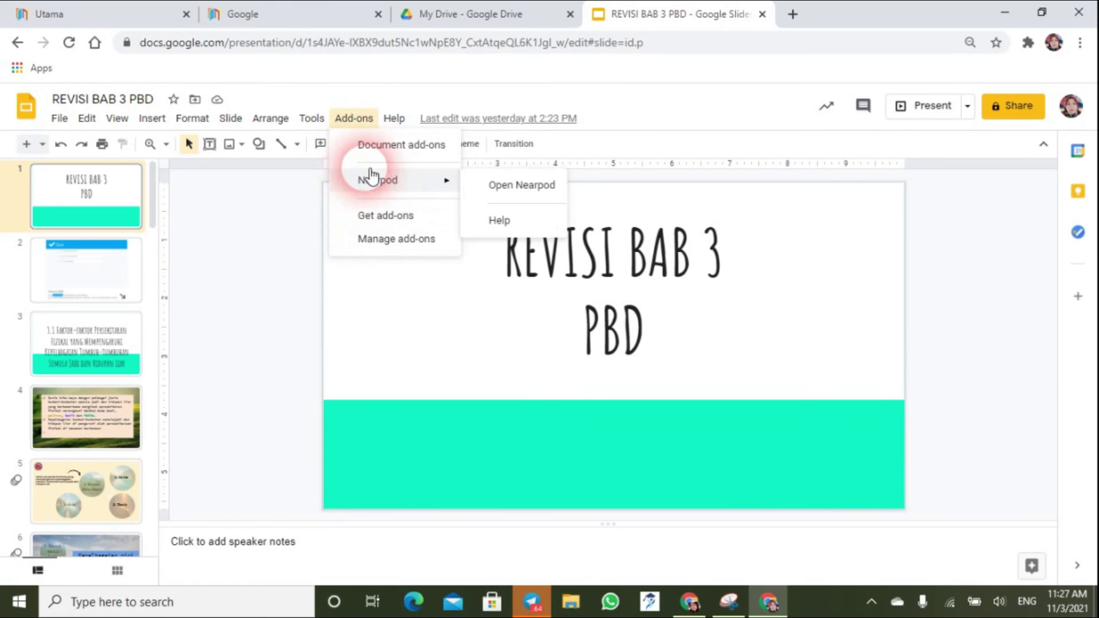
{"action": "left_click", "coordinate": [213, 317]}
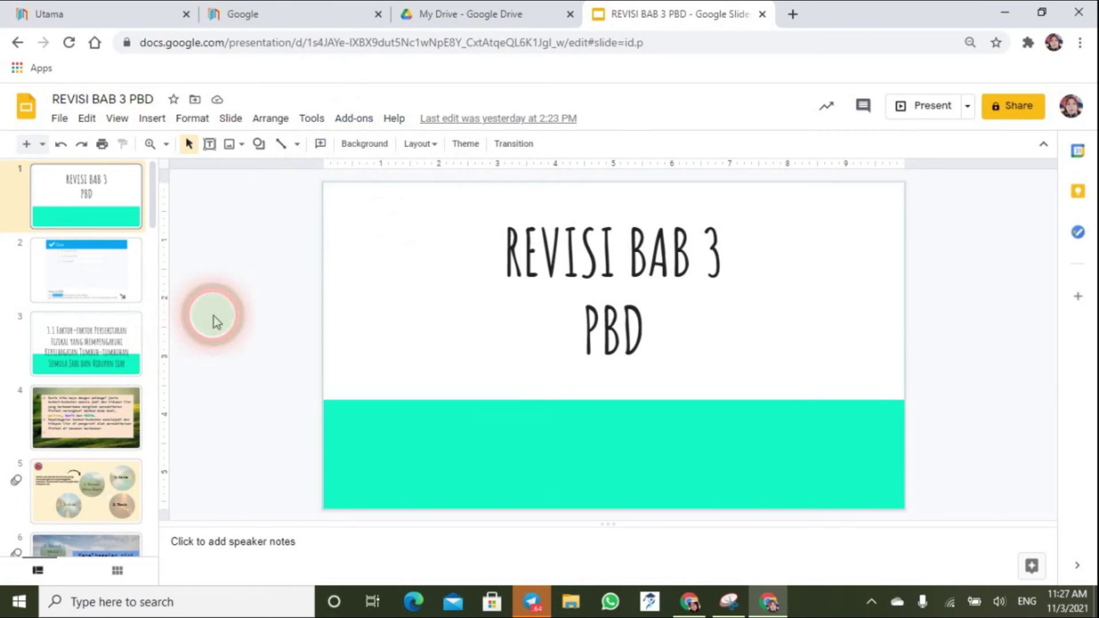
{"action": "left_click", "coordinate": [353, 119]}
{"action": "mouse_move", "coordinate": [423, 197]}
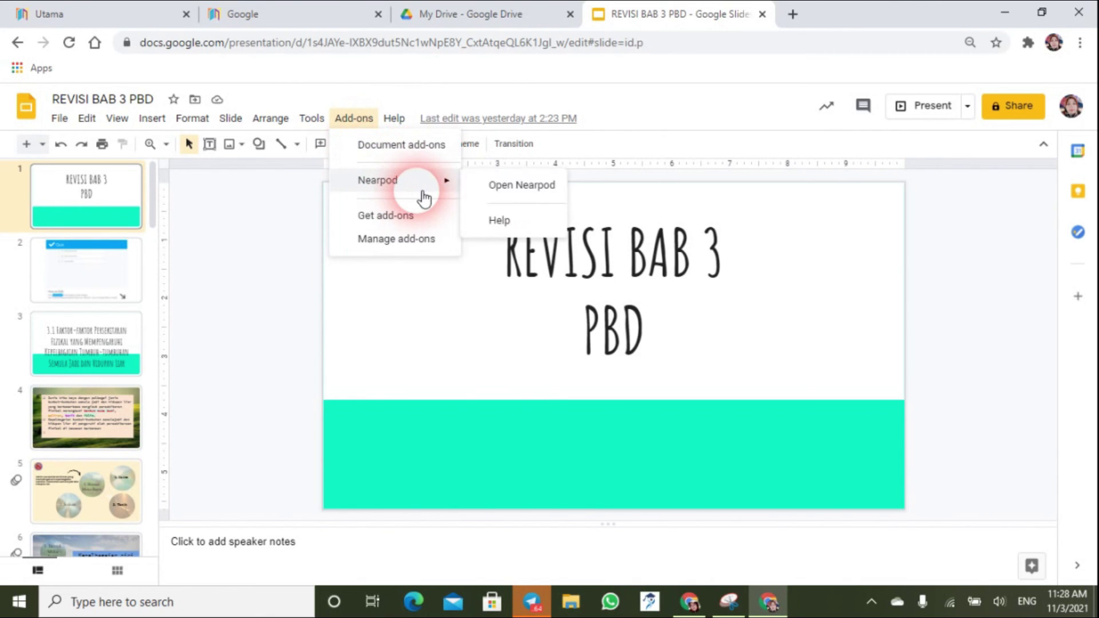
{"action": "left_click", "coordinate": [502, 187]}
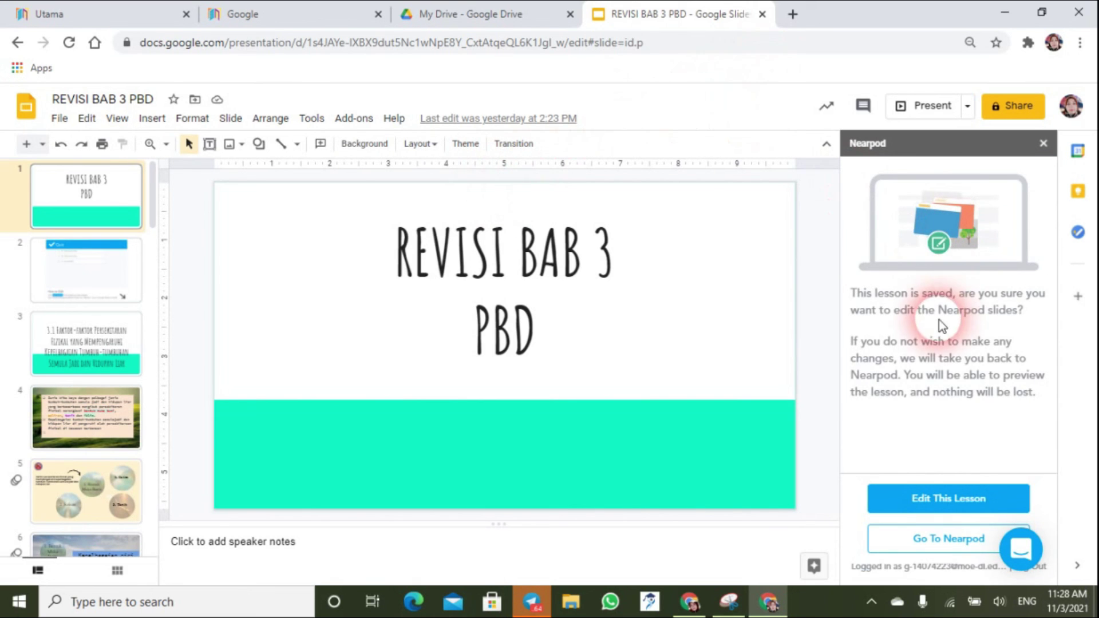
{"action": "left_click", "coordinate": [985, 504]}
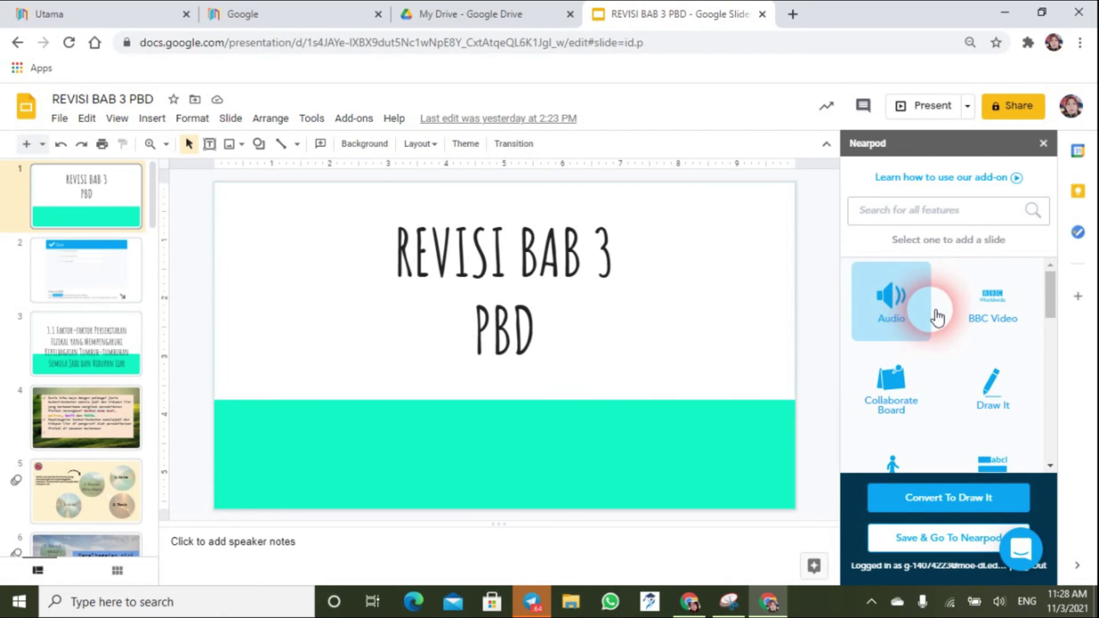
- Examine the activity types offered by the Nearpod add-on and the existing slides of the presentation
{"action": "scroll", "coordinate": [956, 349], "scroll_direction": "down", "scroll_amount": 2}
{"action": "scroll", "coordinate": [956, 348], "scroll_direction": "down", "scroll_amount": 5}
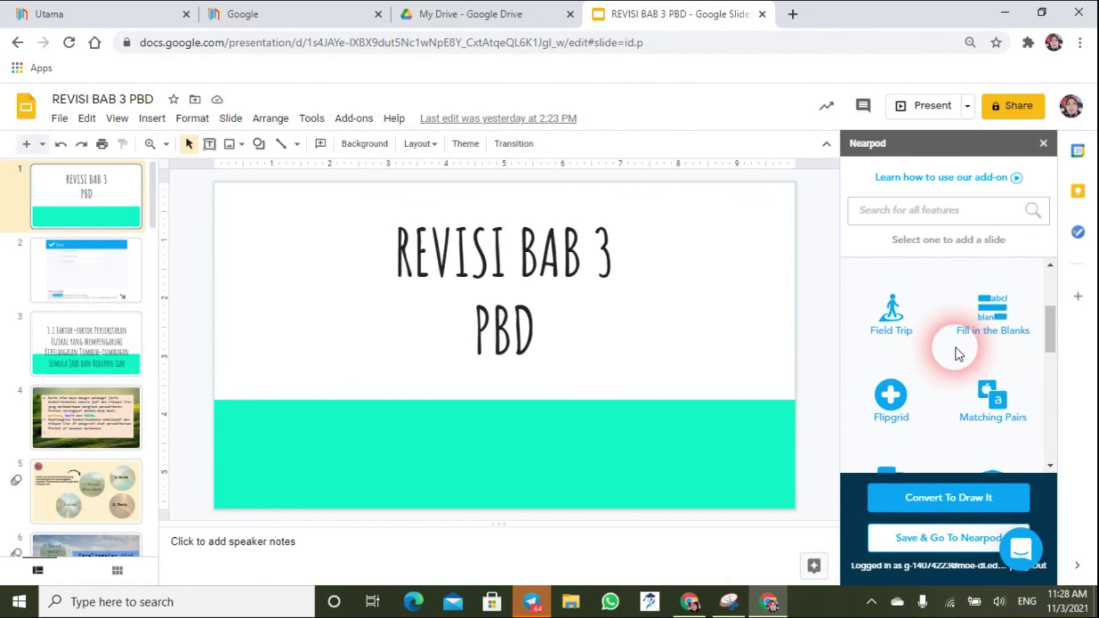
{"action": "scroll", "coordinate": [956, 349], "scroll_direction": "down", "scroll_amount": 3}
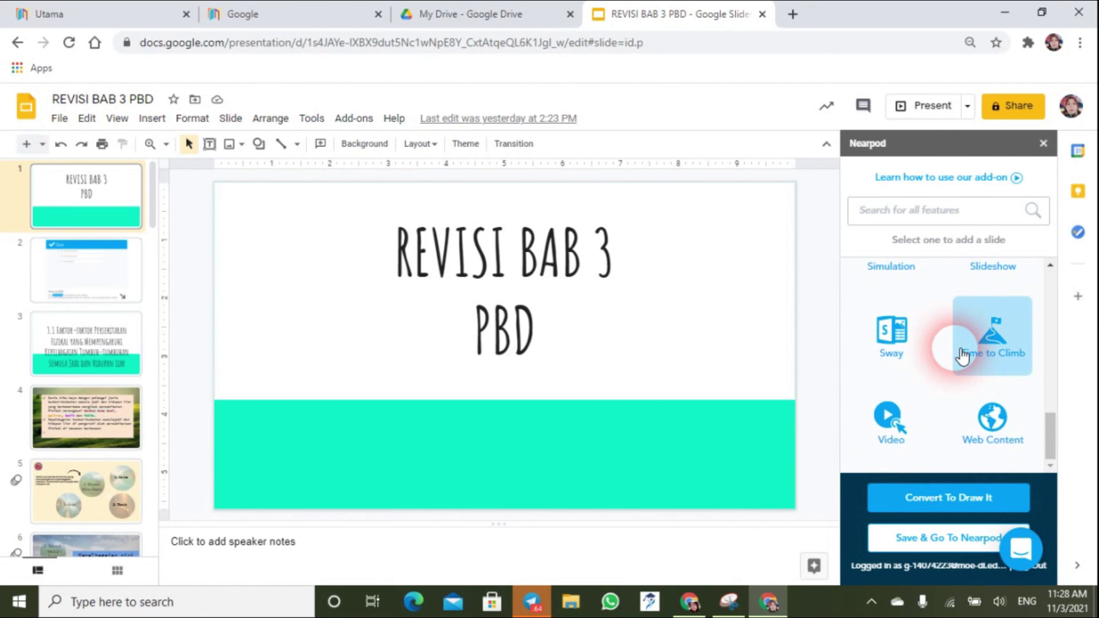
{"action": "scroll", "coordinate": [958, 361], "scroll_direction": "up", "scroll_amount": 10}
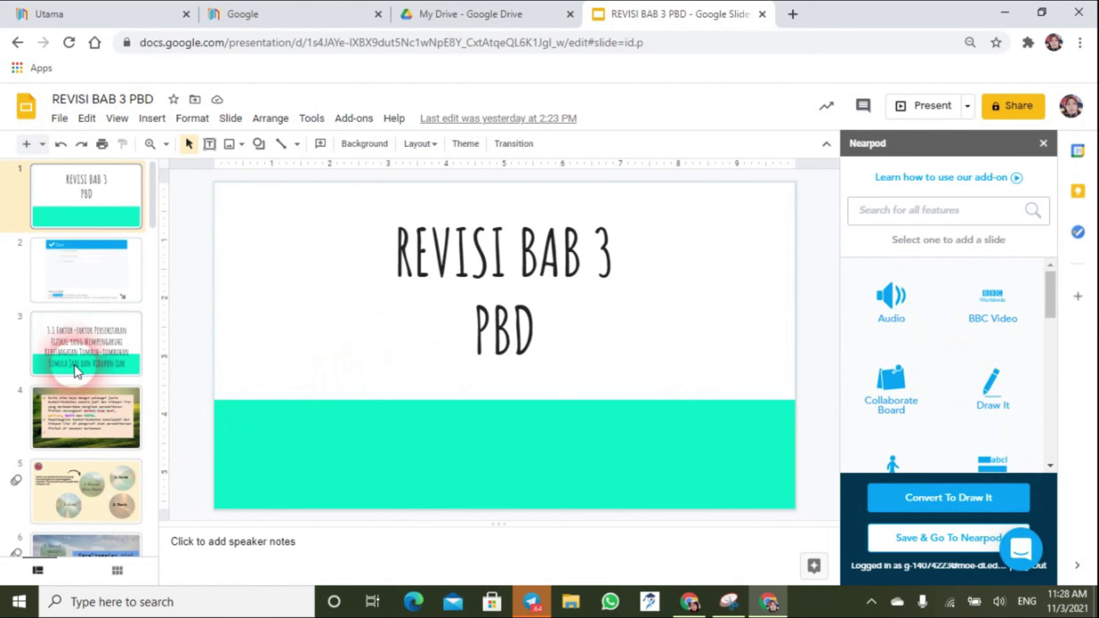
{"action": "scroll", "coordinate": [74, 366], "scroll_direction": "down", "scroll_amount": 4}
{"action": "scroll", "coordinate": [76, 348], "scroll_direction": "up", "scroll_amount": 2}
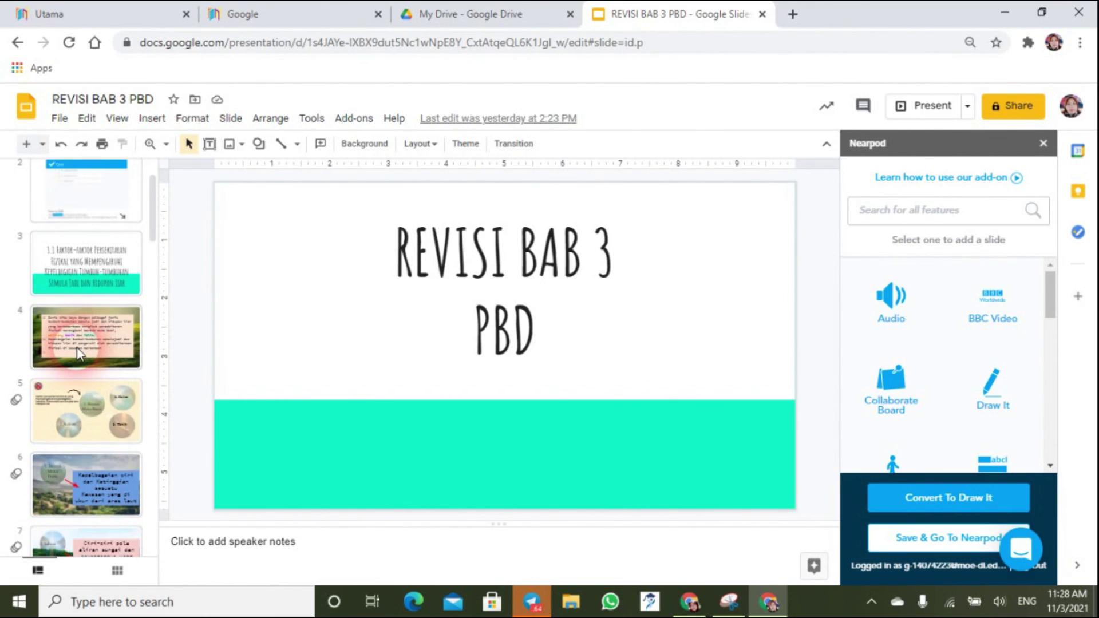
{"action": "scroll", "coordinate": [79, 353], "scroll_direction": "down", "scroll_amount": 4}
{"action": "scroll", "coordinate": [79, 354], "scroll_direction": "down", "scroll_amount": 5}
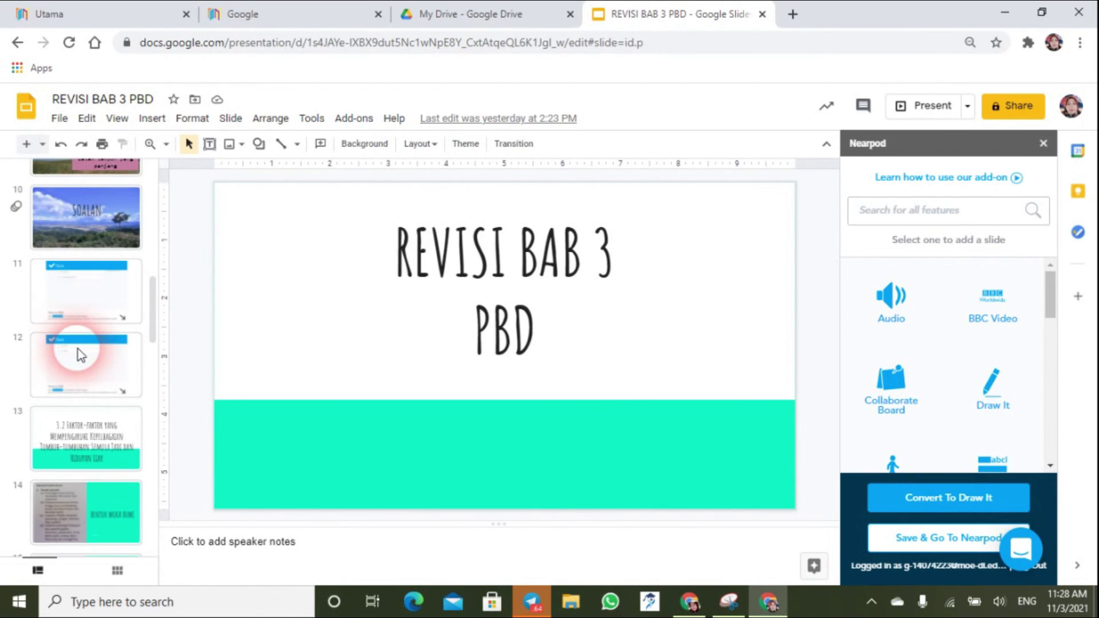
{"action": "scroll", "coordinate": [80, 366], "scroll_direction": "down", "scroll_amount": 4}
{"action": "scroll", "coordinate": [84, 383], "scroll_direction": "up", "scroll_amount": 6}
{"action": "scroll", "coordinate": [85, 388], "scroll_direction": "up", "scroll_amount": 5}
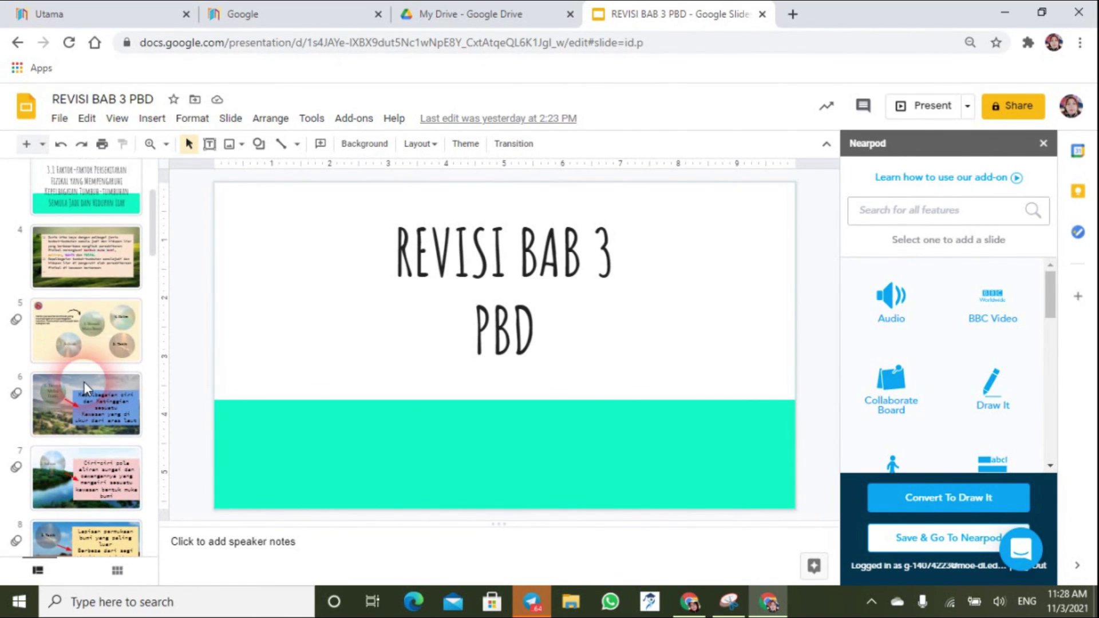
- Add a Collaborate Board after slide 5 with topic "Apakah faktor persekitaraan yg mempengaruhi tumbuhan dan", description "nyatakan" and the black notepad style
{"action": "left_click", "coordinate": [97, 356]}
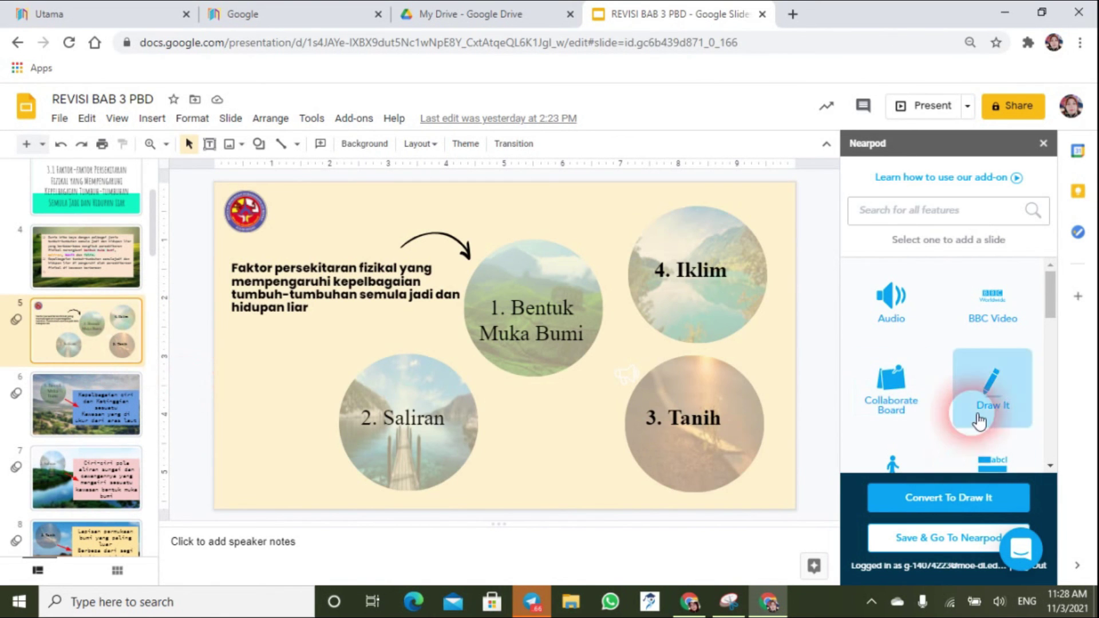
{"action": "left_click", "coordinate": [894, 408]}
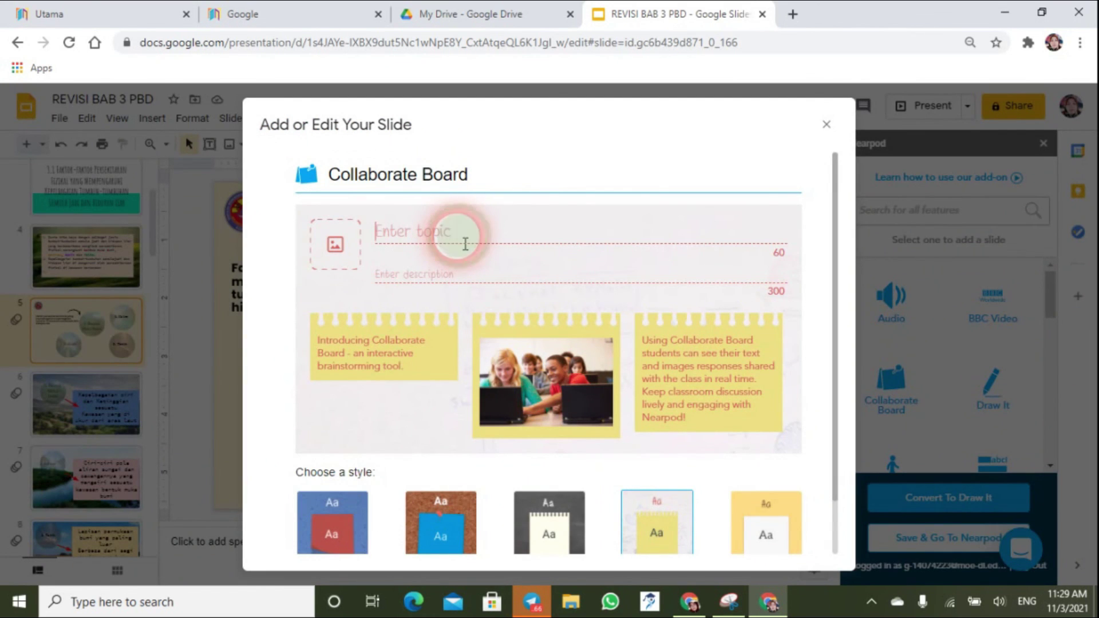
{"action": "type", "text": "Apakah faktor persekitaraan yg mempengaruhi tumbuhan dan"}
{"action": "left_click", "coordinate": [461, 274]}
{"action": "type", "text": "r"}
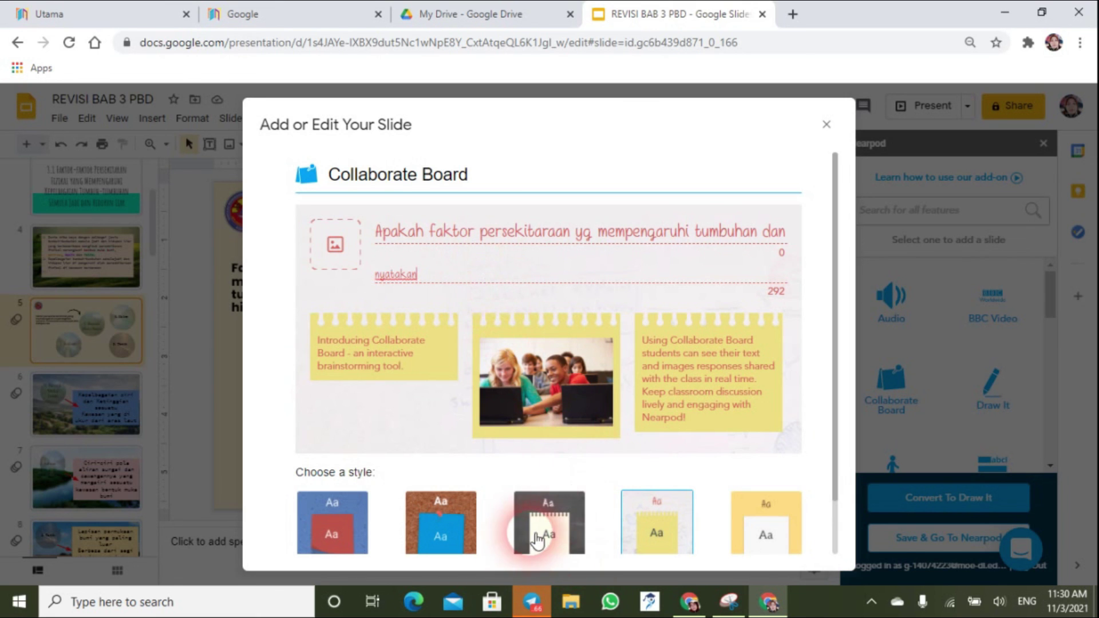
{"action": "left_click", "coordinate": [578, 534]}
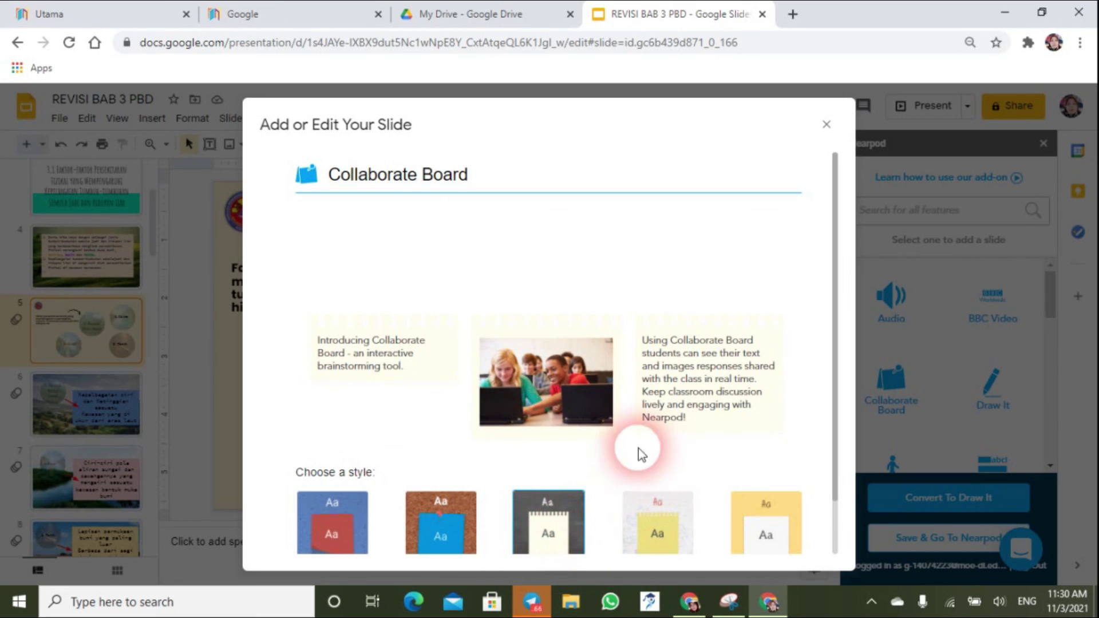
{"action": "scroll", "coordinate": [675, 435], "scroll_direction": "down", "scroll_amount": 1}
{"action": "left_click", "coordinate": [771, 525]}
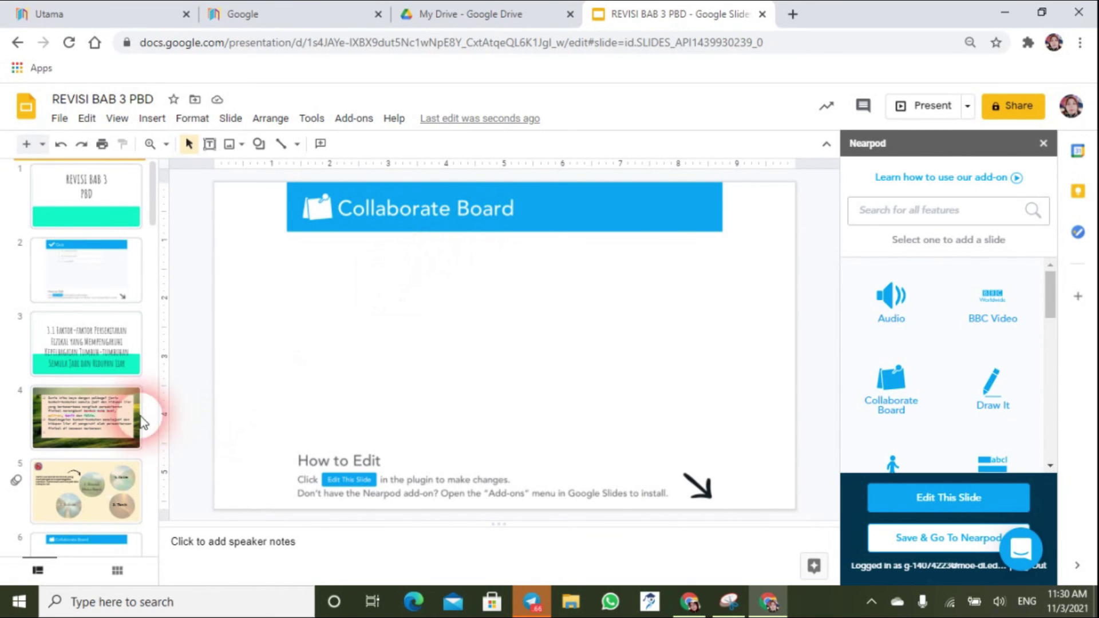
- Move the quiz slide from second position to just before the Collaborate Board, and select the quiz on slide 13
{"action": "mouse_move", "coordinate": [98, 300]}
{"action": "left_mouse_down"}
{"action": "mouse_move", "coordinate": [97, 287]}
{"action": "mouse_move", "coordinate": [81, 527]}
{"action": "left_mouse_up"}
{"action": "left_click", "coordinate": [770, 226]}
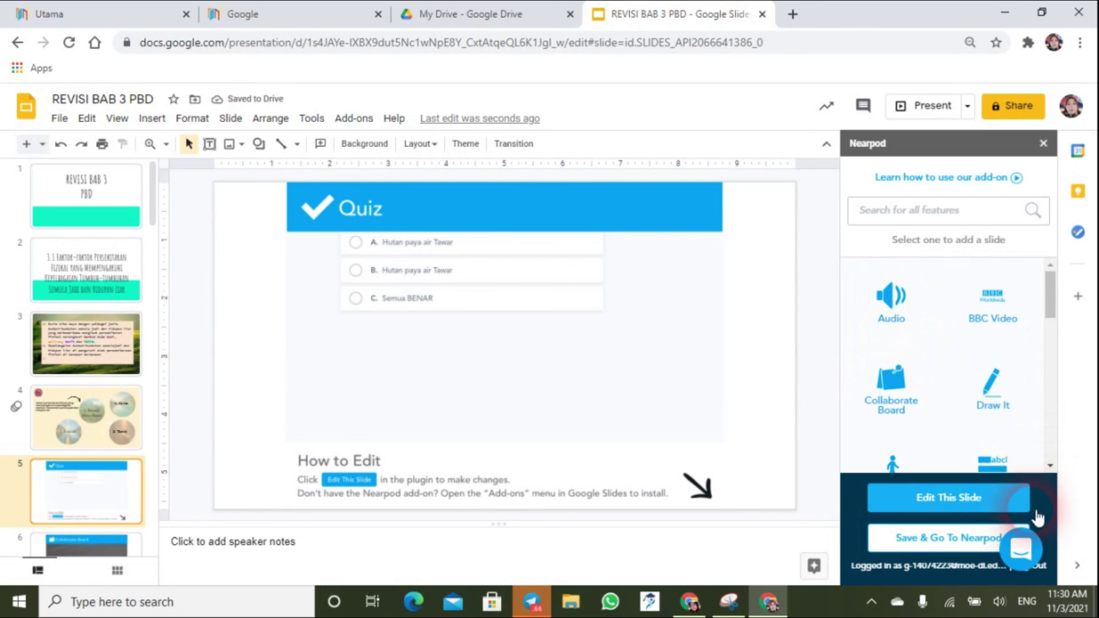
{"action": "scroll", "coordinate": [953, 375], "scroll_direction": "down", "scroll_amount": 3}
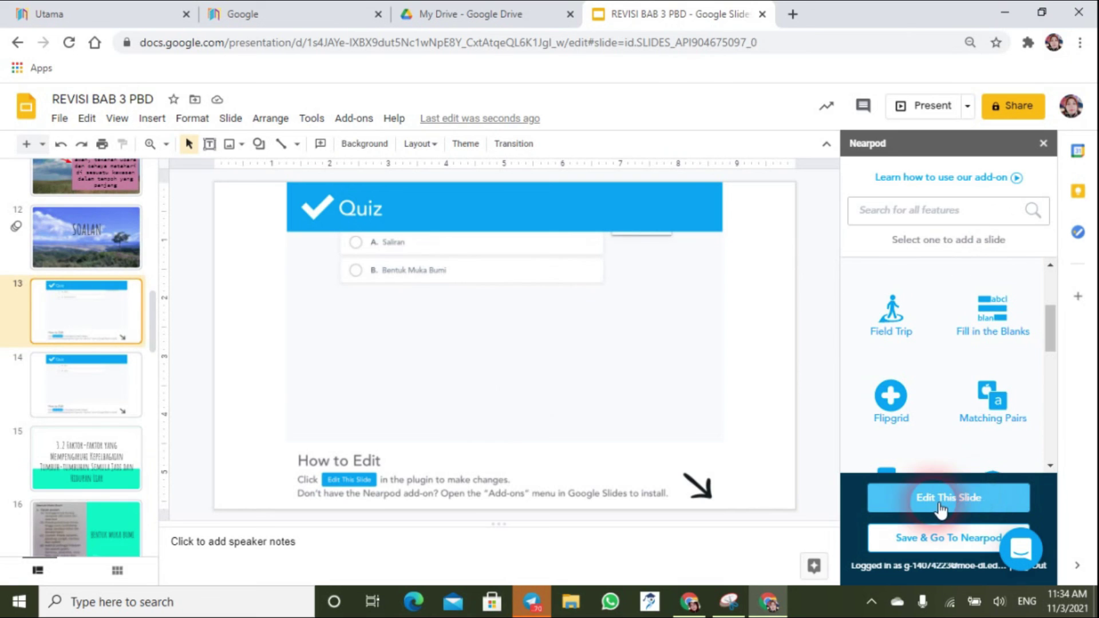
{"action": "left_click", "coordinate": [971, 503]}
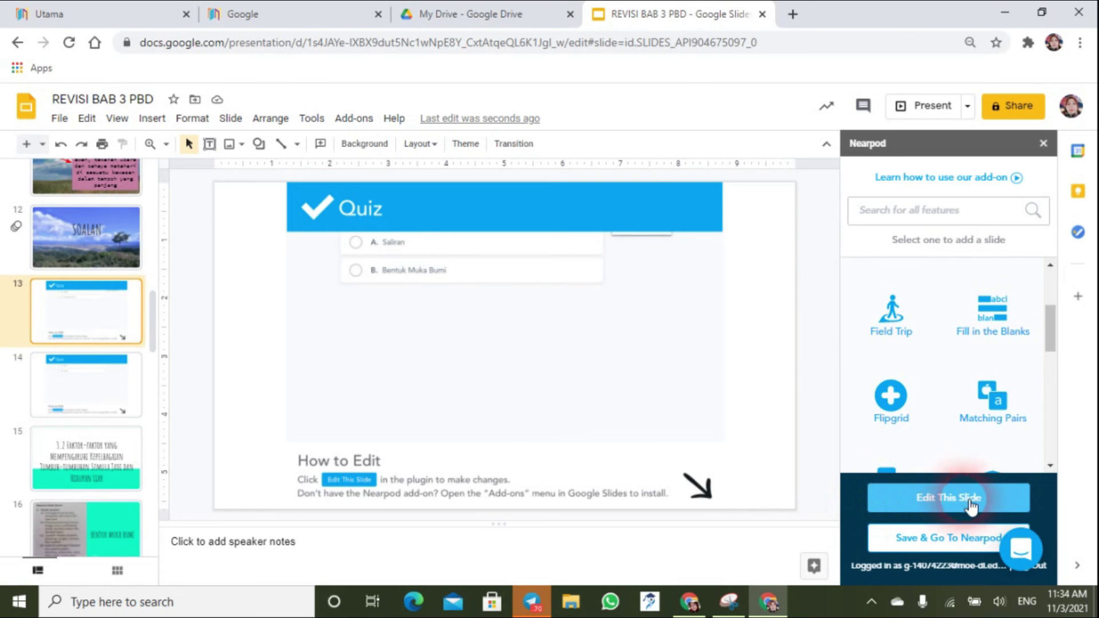
- Save the presentation to the Nearpod library, launch the REVISI BAB 3 PBD lesson in Live Participation mode and dismiss the join-code window
{"action": "left_click", "coordinate": [951, 545]}
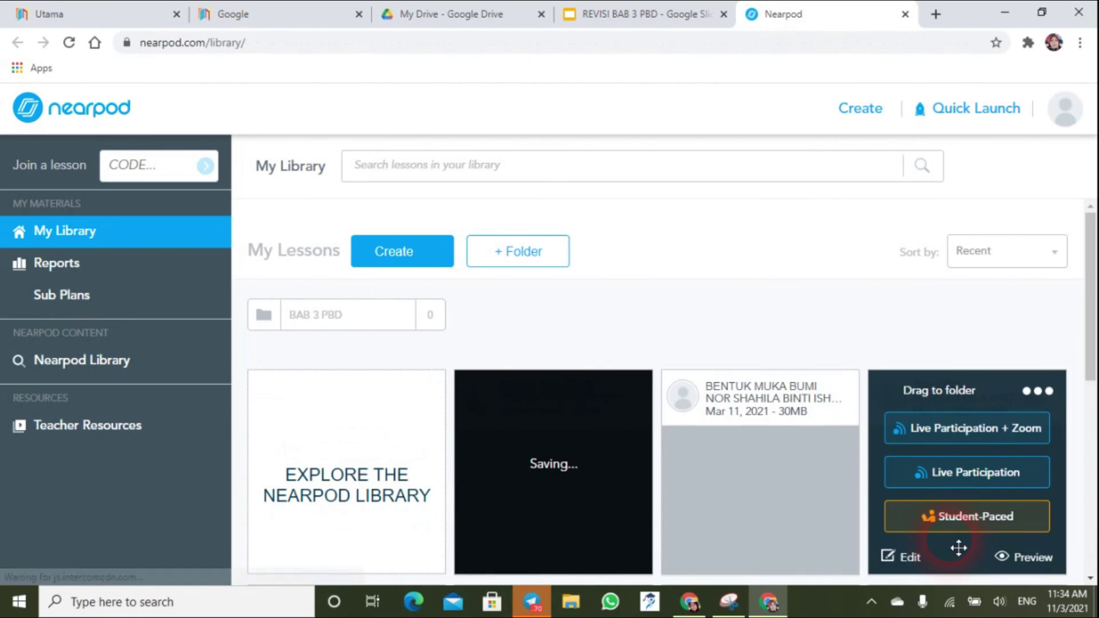
{"action": "scroll", "coordinate": [642, 477], "scroll_direction": "down", "scroll_amount": 1}
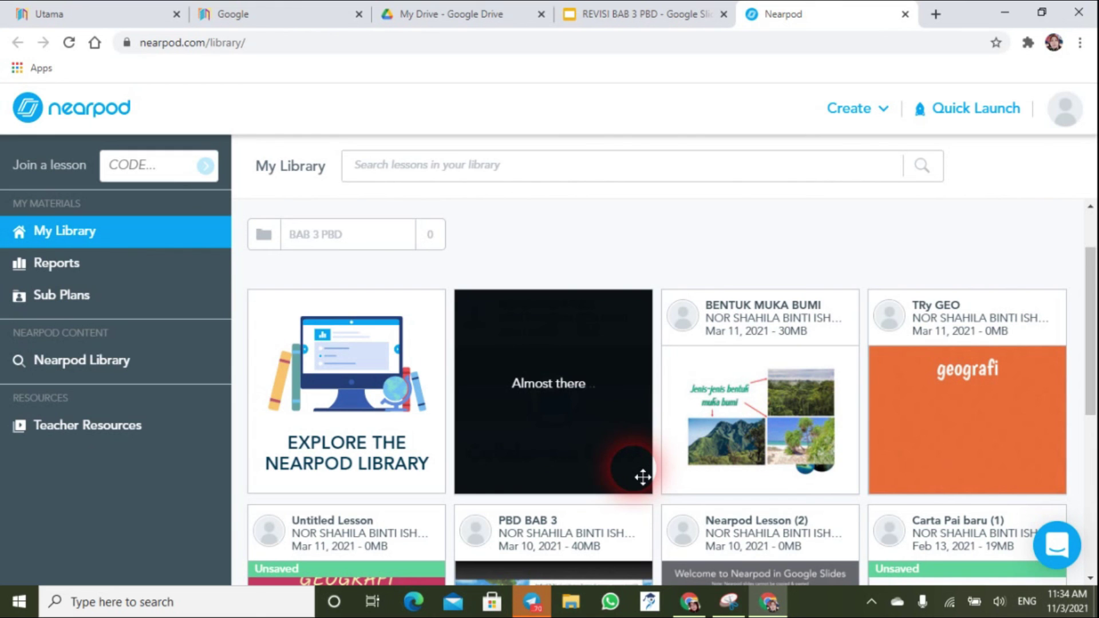
{"action": "mouse_move", "coordinate": [643, 475]}
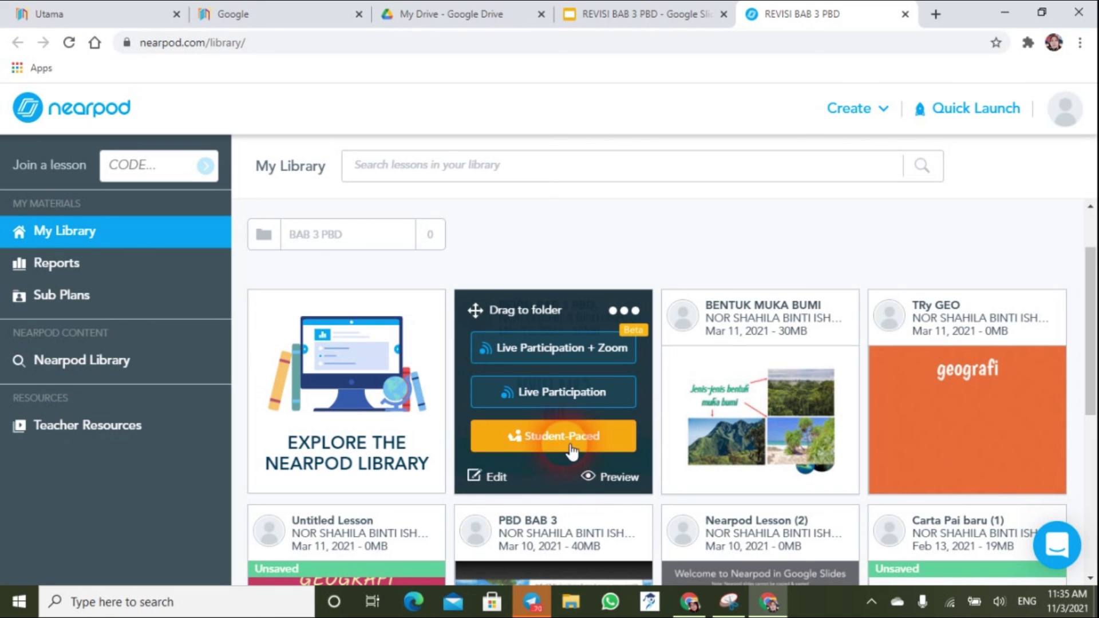
{"action": "left_click", "coordinate": [578, 405]}
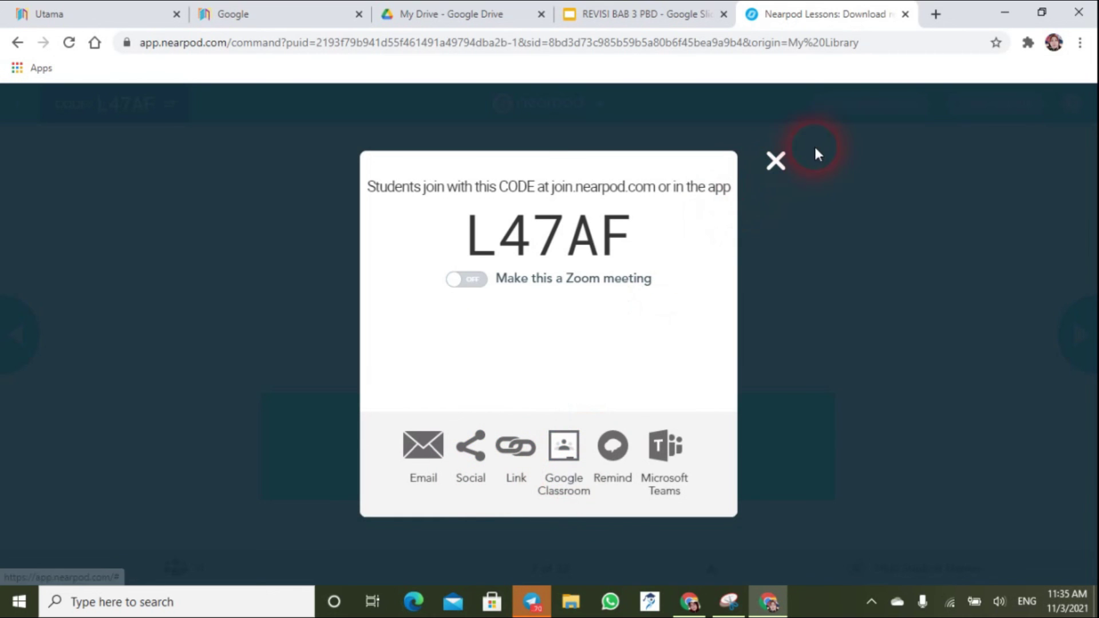
{"action": "left_click", "coordinate": [778, 163]}
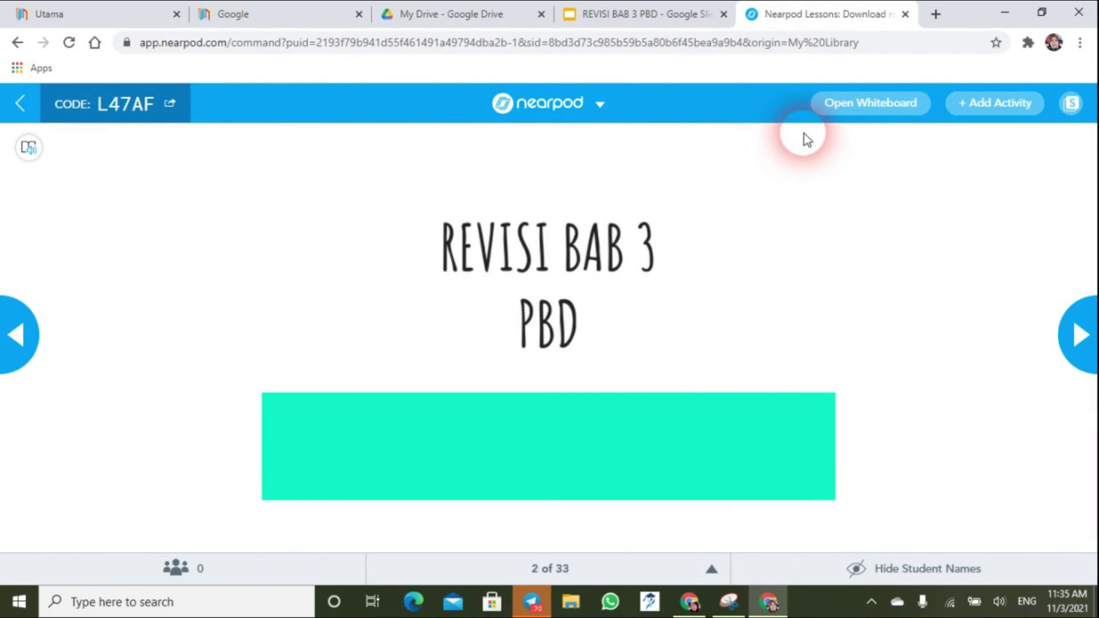
- Advance through the live lesson from the title slide to slide 6
{"action": "left_click", "coordinate": [1084, 353]}
{"action": "left_click", "coordinate": [1081, 354]}
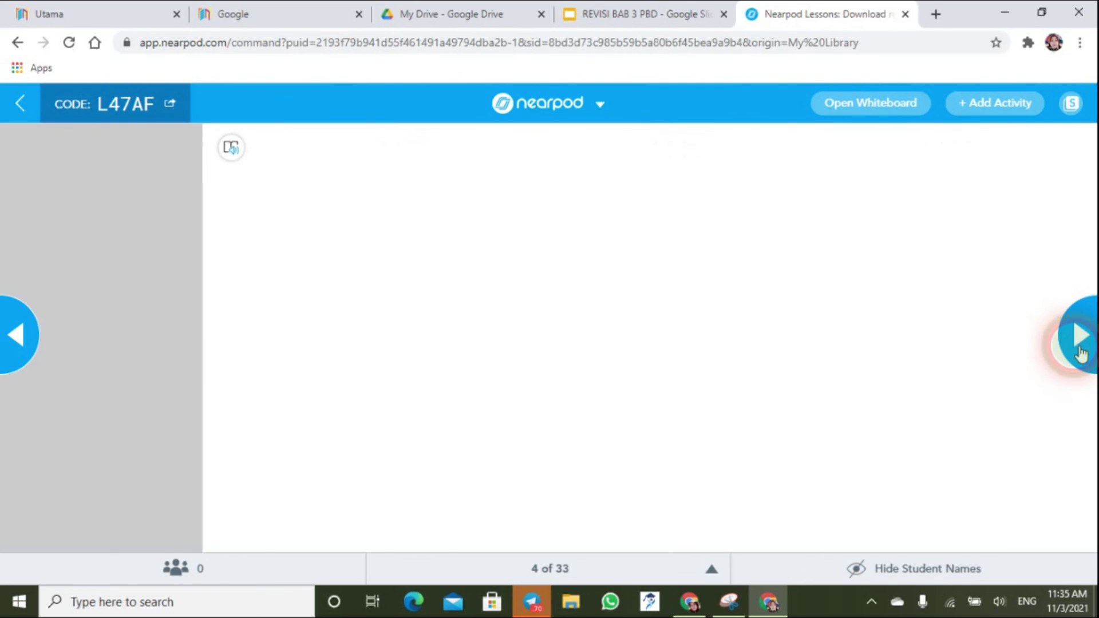
{"action": "left_click", "coordinate": [1082, 352]}
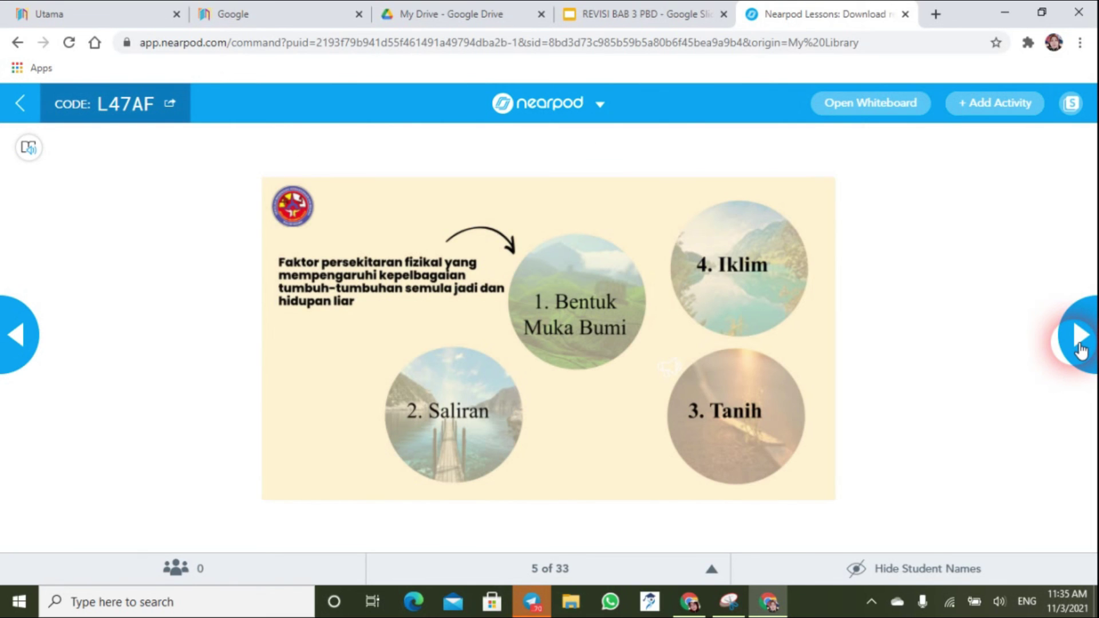
{"action": "left_click", "coordinate": [1082, 350]}
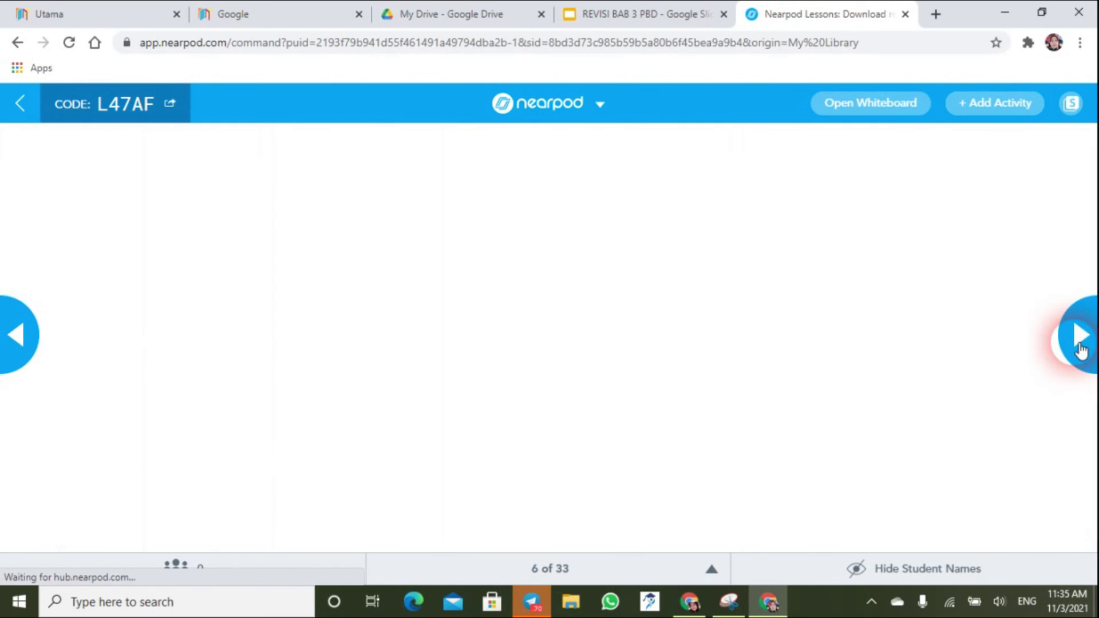